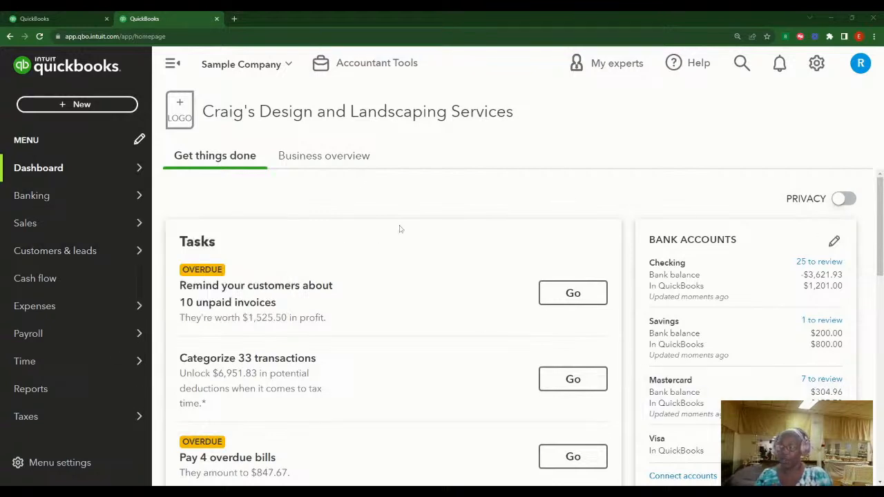
Start a new vendor expense transaction
{"action": "mouse_move", "coordinate": [83, 306]}
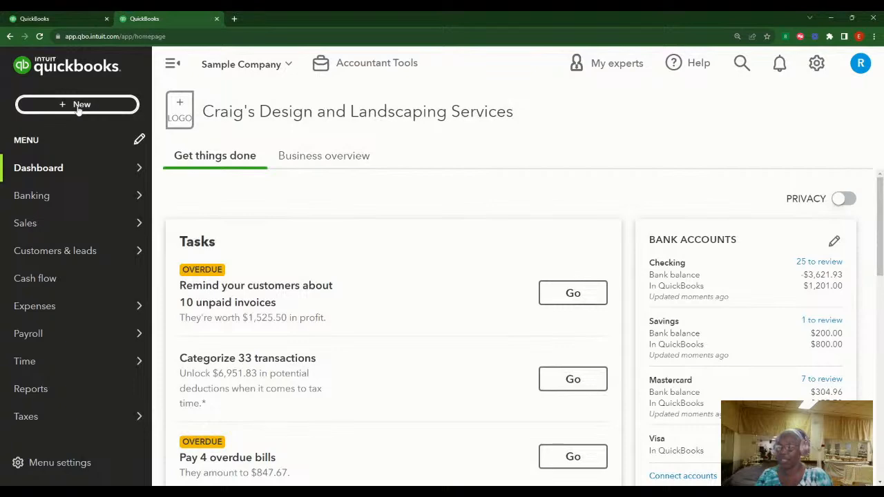
{"action": "left_click", "coordinate": [80, 107]}
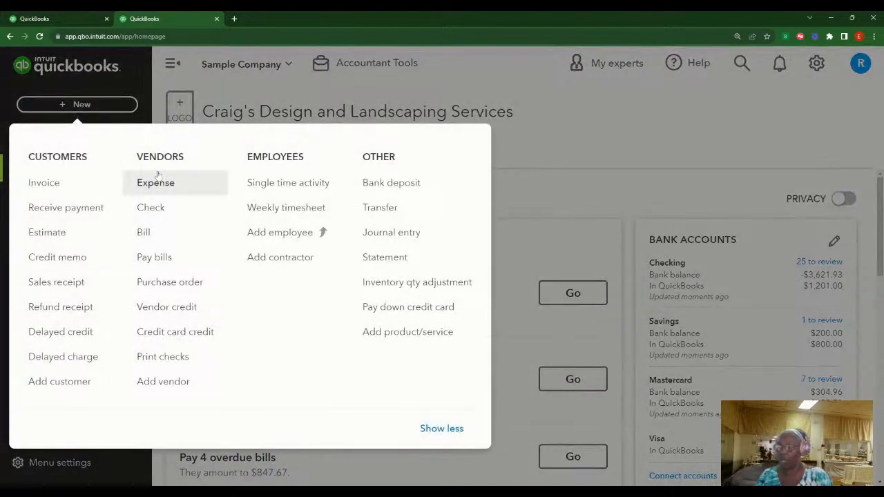
{"action": "left_click", "coordinate": [168, 187]}
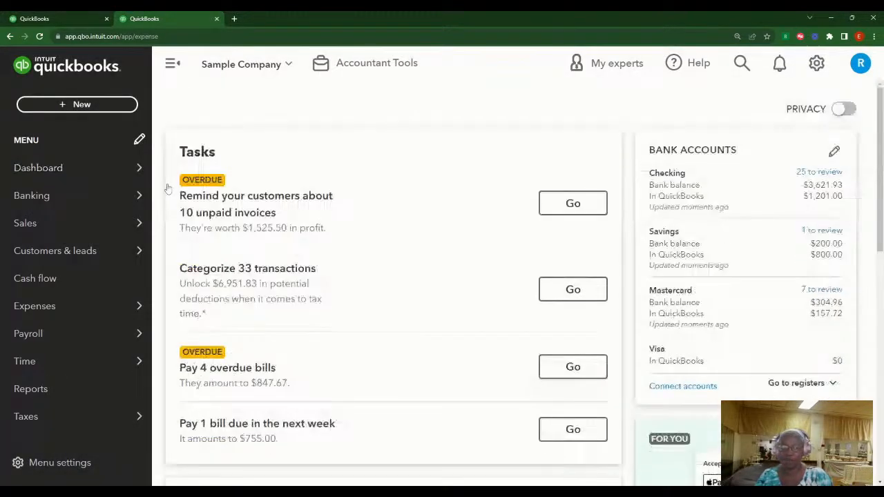
Show the recent expenses from the expense form and open the full list of all expenses
{"action": "mouse_move", "coordinate": [132, 196]}
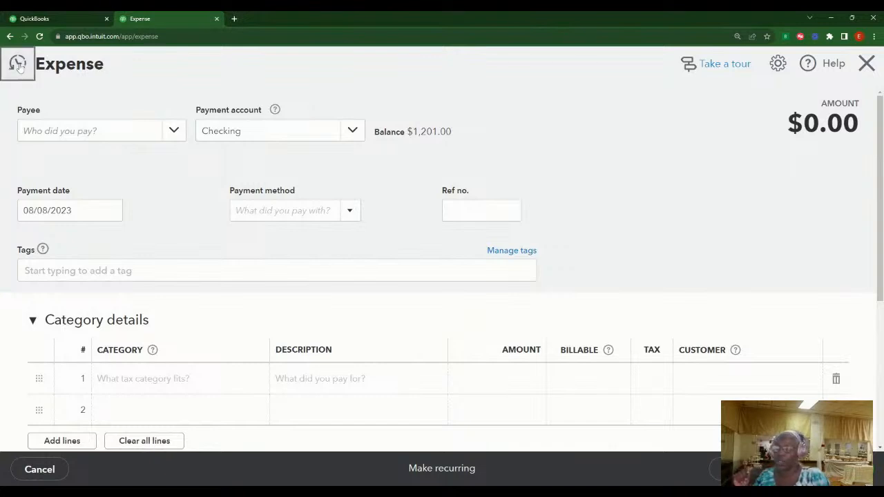
{"action": "left_click", "coordinate": [18, 64]}
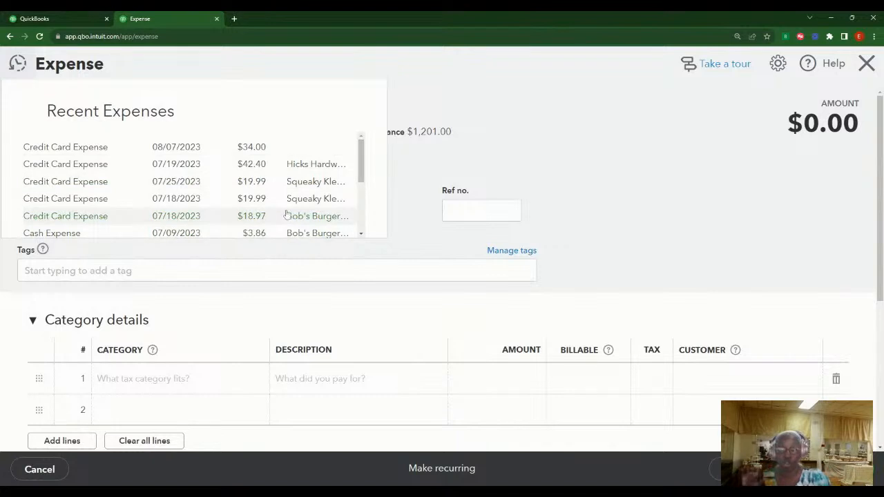
{"action": "left_click_drag", "start_coordinate": [361, 159], "coordinate": [79, 237]}
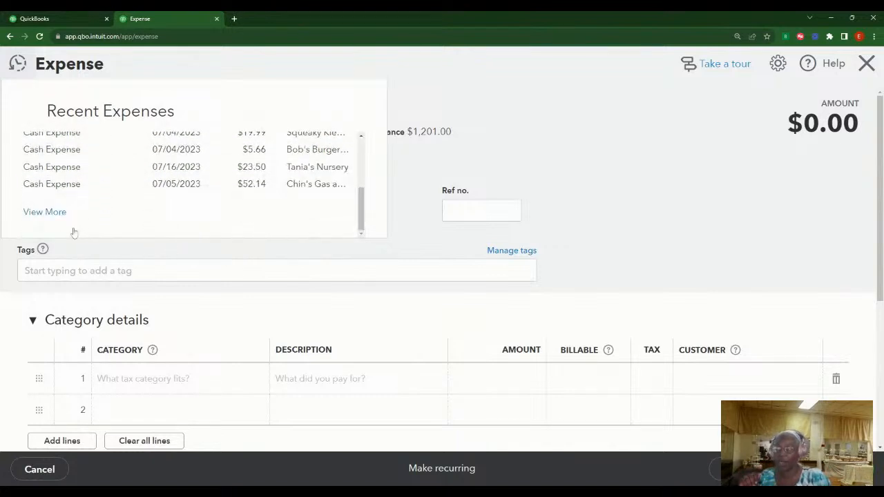
{"action": "left_click", "coordinate": [54, 214]}
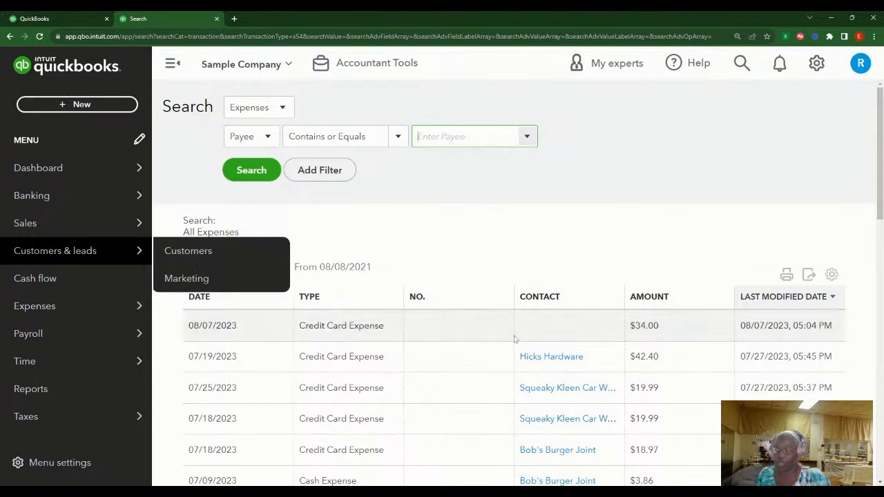
Collapse the main navigation menu to give the expense search results the full page width
{"action": "left_click", "coordinate": [172, 63]}
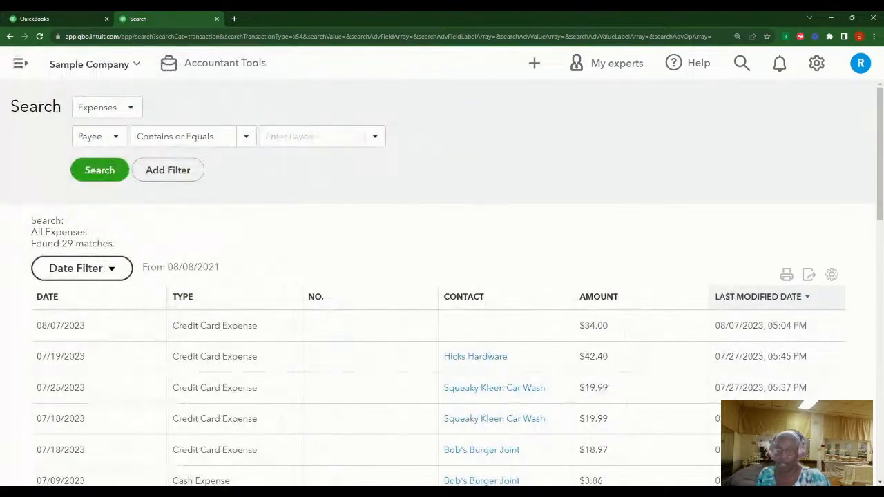
{"action": "left_click", "coordinate": [25, 65]}
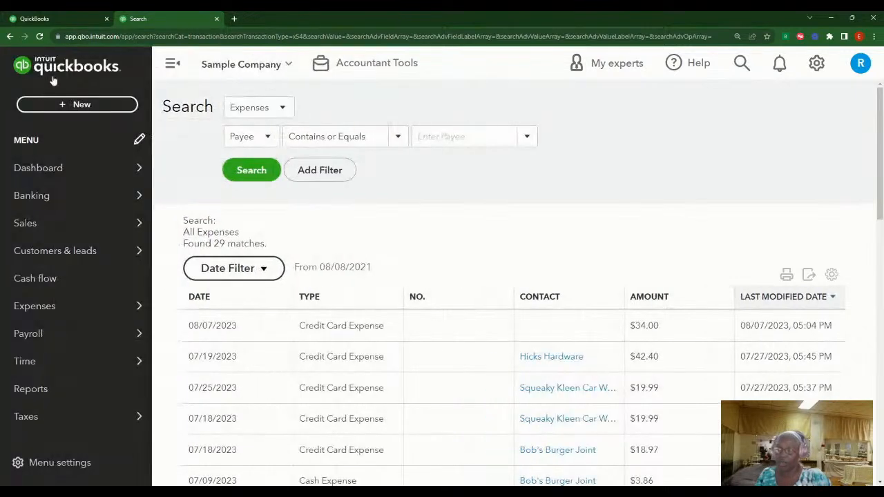
{"action": "mouse_move", "coordinate": [91, 212]}
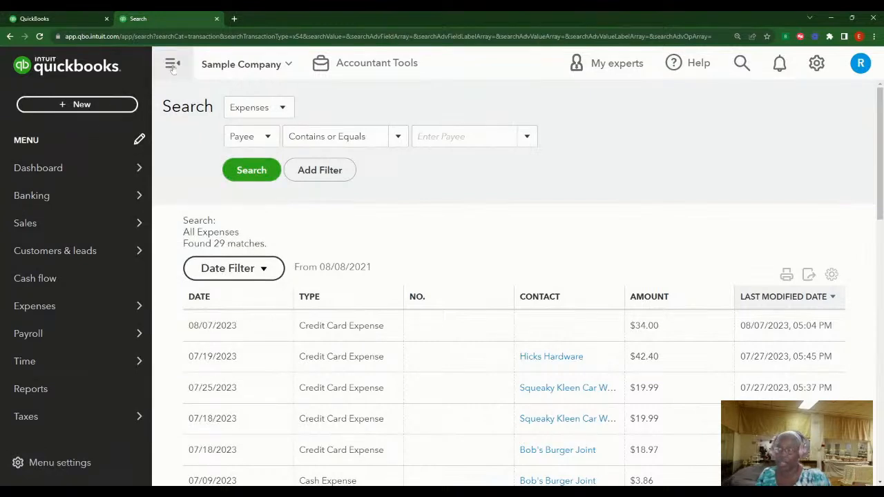
{"action": "left_click", "coordinate": [164, 69]}
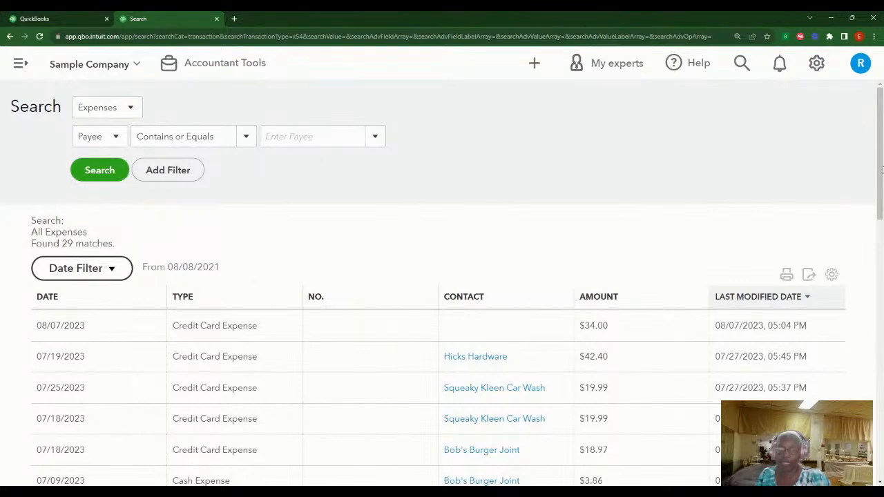
Search the expenses for the payee Bill's Windsurf Shop
{"action": "mouse_move", "coordinate": [882, 168]}
{"action": "left_mouse_down"}
{"action": "mouse_move", "coordinate": [882, 378]}
{"action": "mouse_move", "coordinate": [882, 178]}
{"action": "left_mouse_up"}
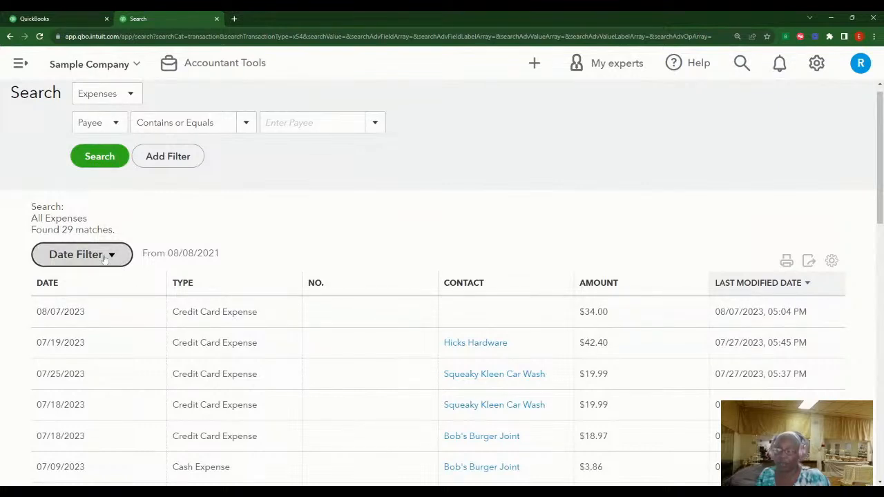
{"action": "scroll", "coordinate": [753, 189], "scroll_direction": "up", "scroll_amount": 1}
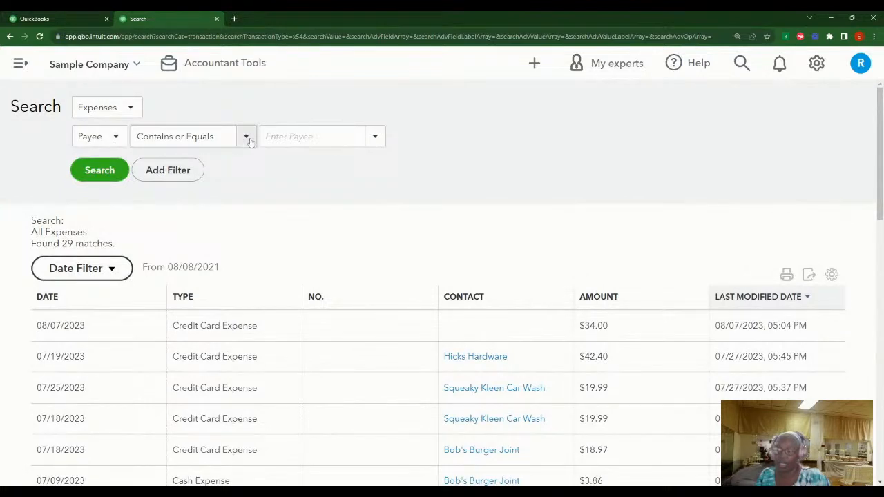
{"action": "left_click", "coordinate": [314, 136]}
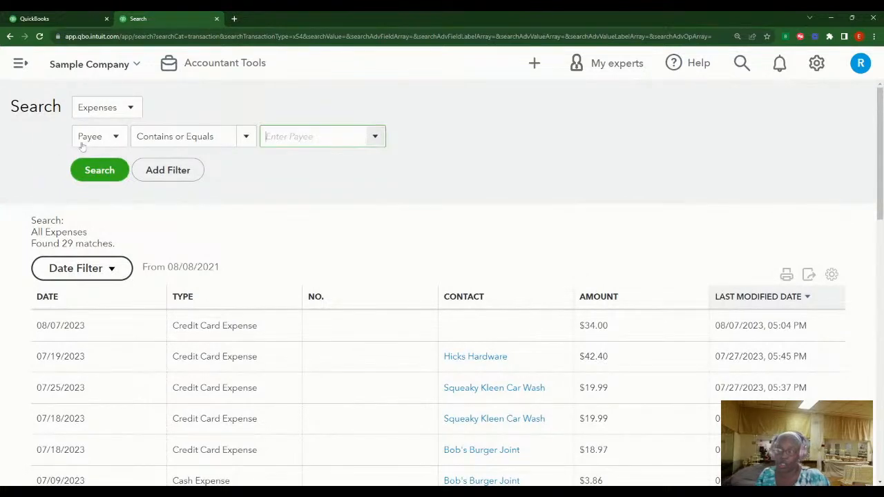
{"action": "left_click", "coordinate": [376, 137]}
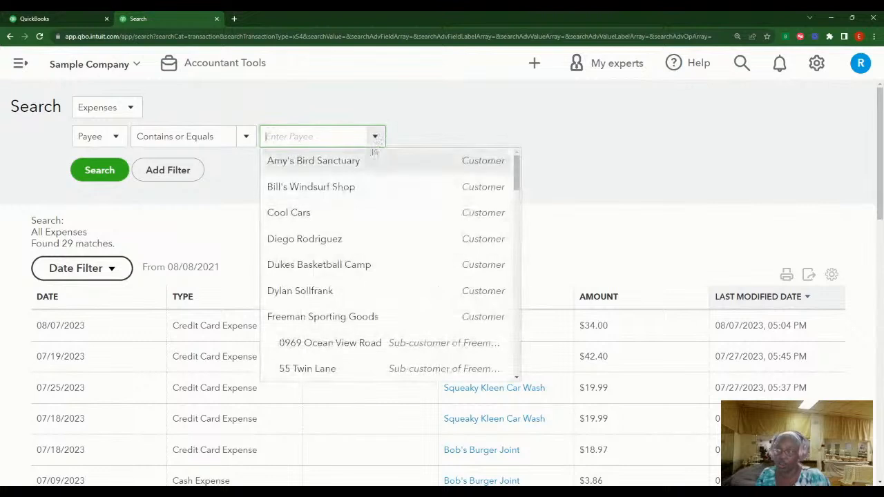
{"action": "left_click", "coordinate": [351, 189]}
{"action": "left_click", "coordinate": [97, 170]}
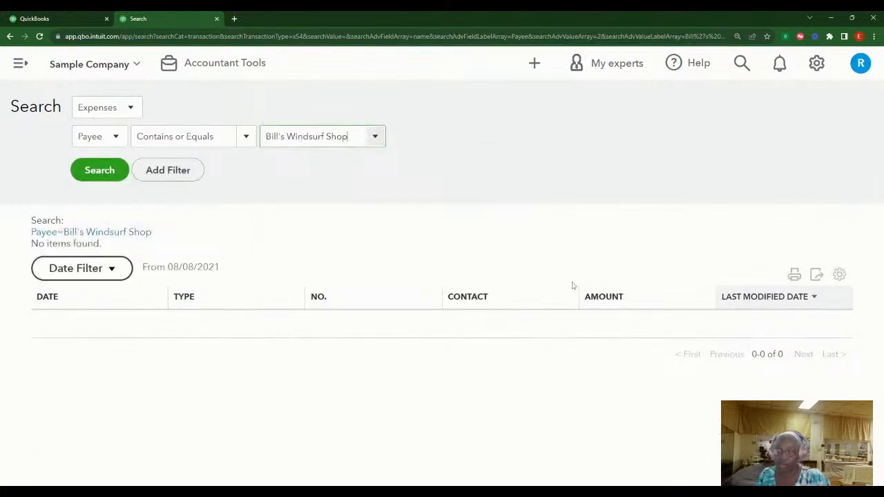
Replace the payee with Dukes Basketball Camp and run the expense search again
{"action": "left_click", "coordinate": [385, 139]}
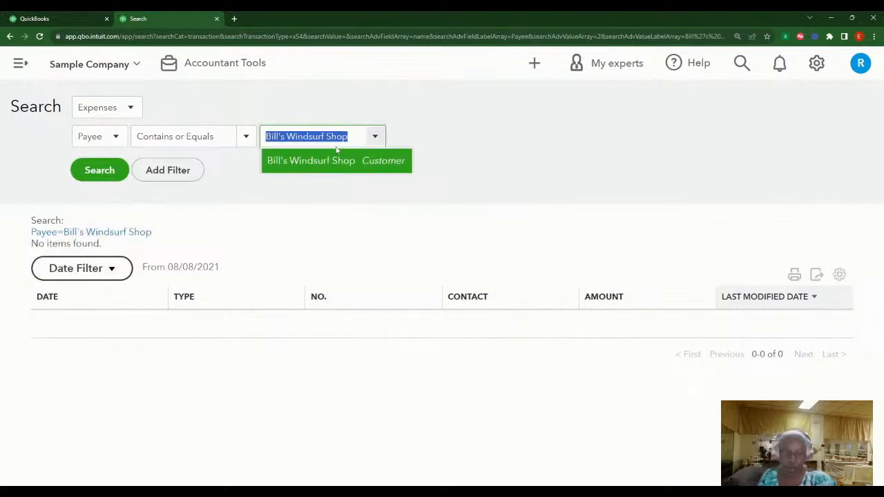
{"action": "key", "text": "BackSpace"}
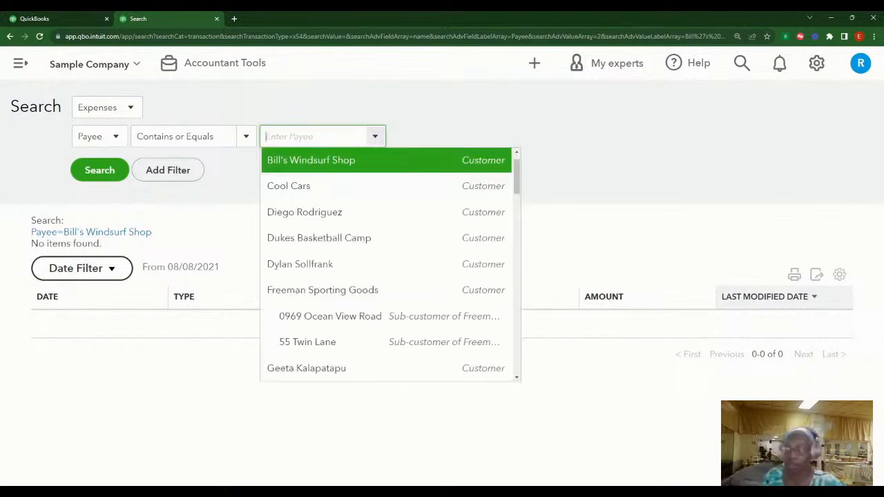
{"action": "left_click", "coordinate": [351, 239]}
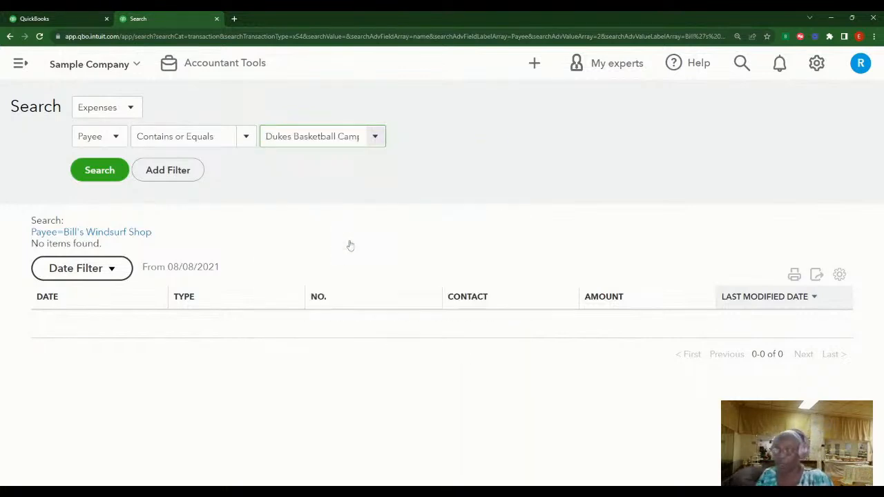
{"action": "left_click", "coordinate": [100, 170]}
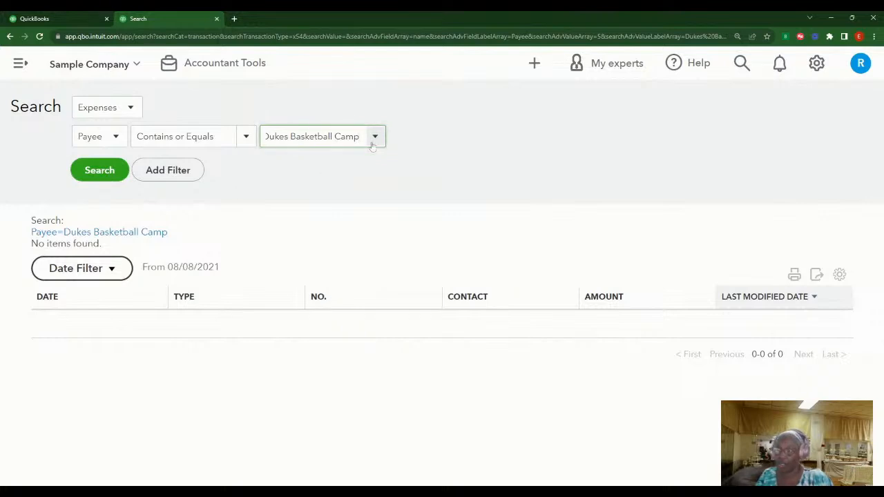
Clear the payee entry and remove the Dukes Basketball Camp filter to list all expenses
{"action": "key", "text": "ctrl+a"}
{"action": "key", "text": "BackSpace"}
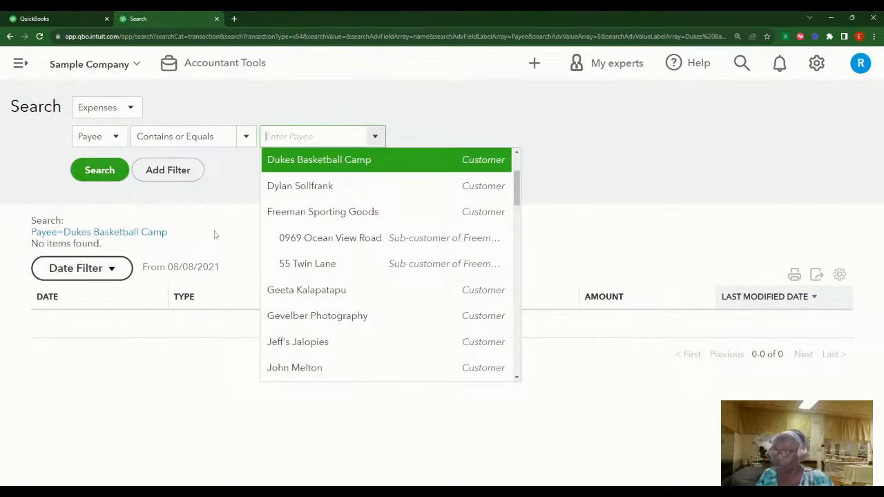
{"action": "left_click", "coordinate": [718, 151]}
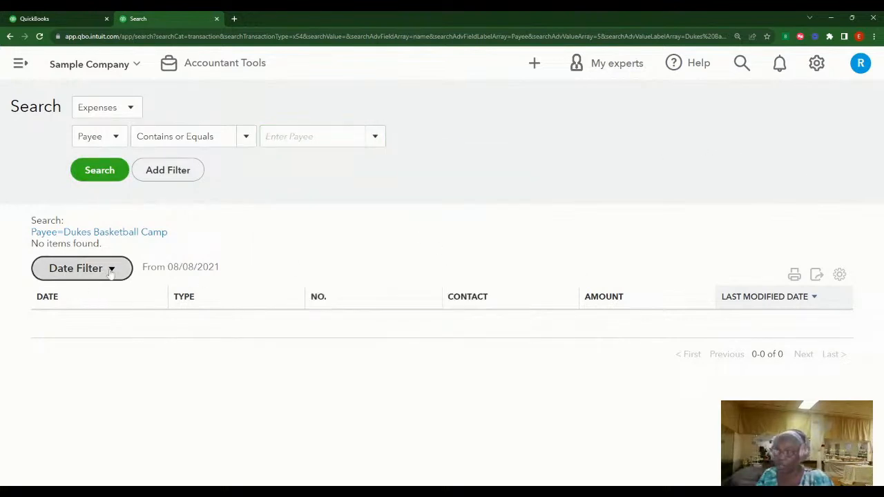
{"action": "left_click", "coordinate": [98, 171]}
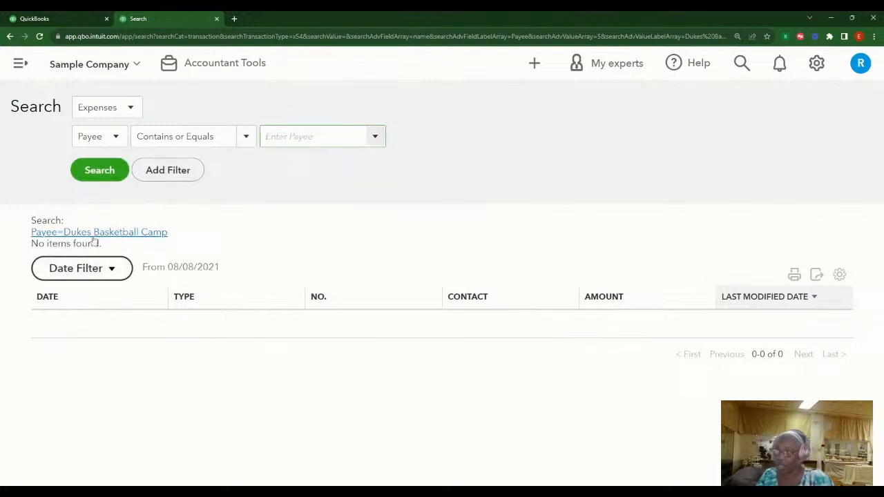
{"action": "left_click", "coordinate": [115, 236]}
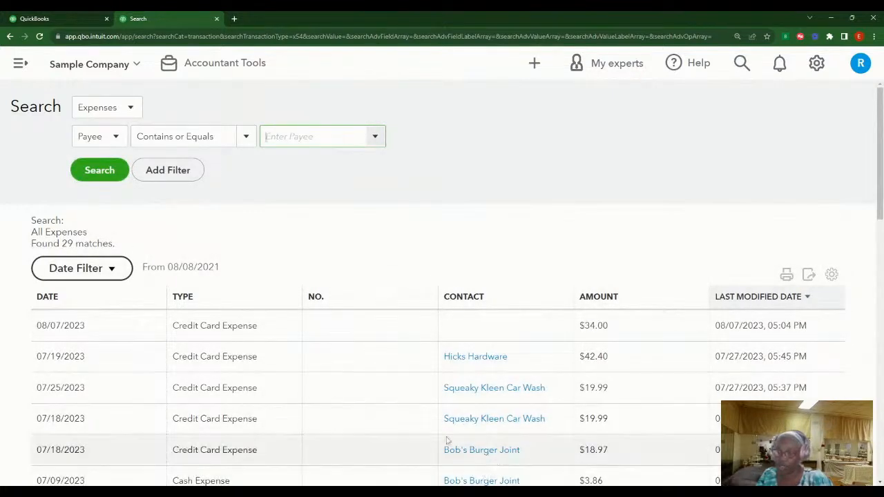
Search the expenses for the vendor Chin's Gas and Oil as payee
{"action": "scroll", "coordinate": [532, 363], "scroll_direction": "down", "scroll_amount": 3}
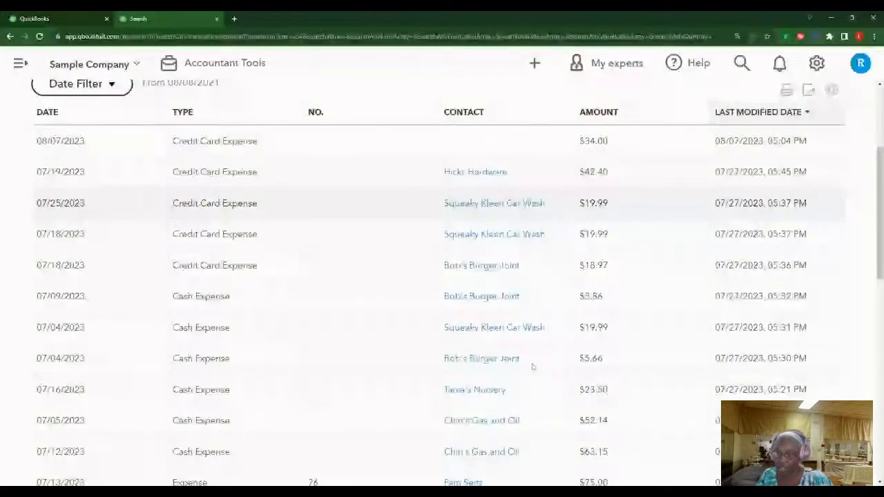
{"action": "scroll", "coordinate": [533, 367], "scroll_direction": "up", "scroll_amount": 3}
{"action": "left_click", "coordinate": [373, 136]}
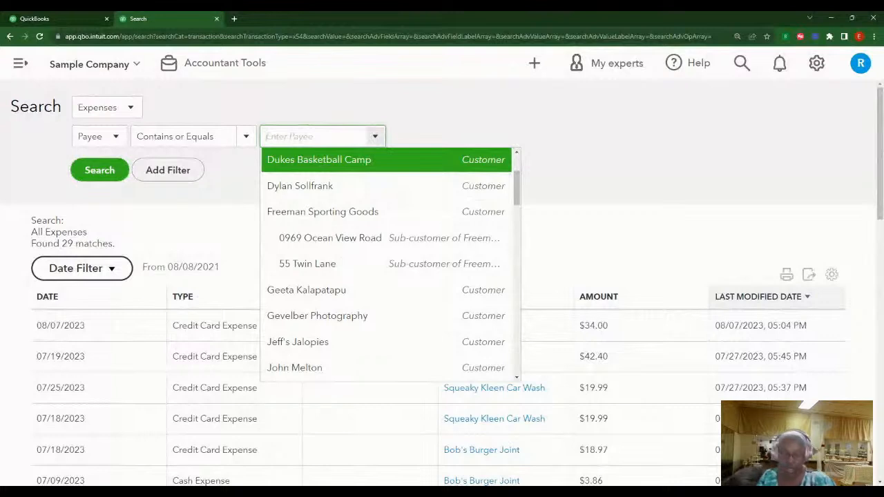
{"action": "type", "text": "ch"}
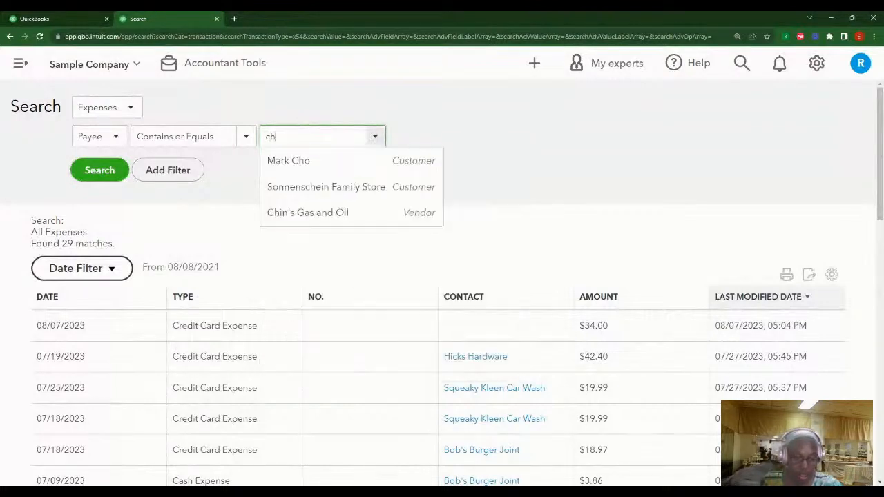
{"action": "type", "text": "i"}
{"action": "left_click", "coordinate": [315, 164]}
{"action": "left_click", "coordinate": [104, 172]}
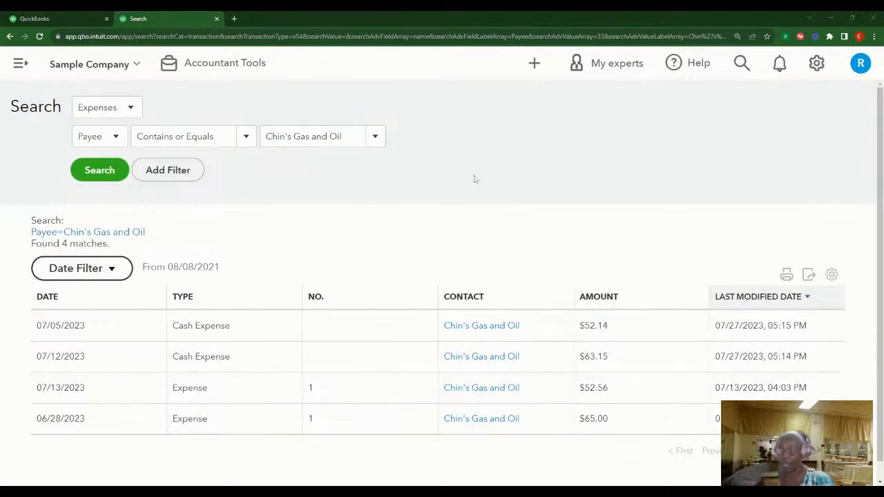
Apply a date filter of Past 30 Days to the Chin's Gas and Oil expenses
{"action": "left_click", "coordinate": [114, 268]}
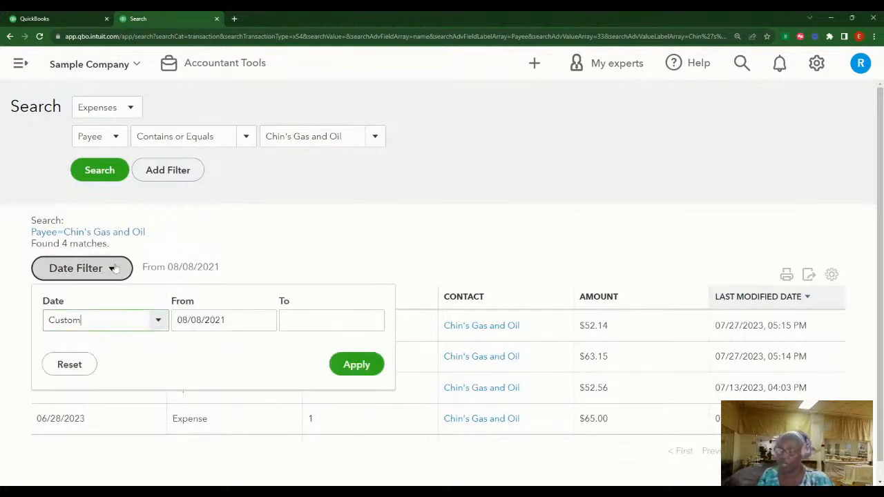
{"action": "left_click", "coordinate": [158, 324]}
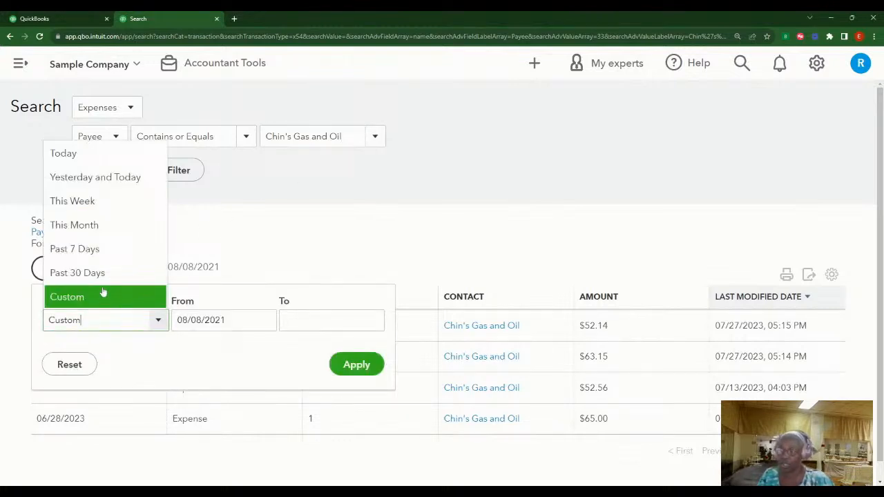
{"action": "left_click", "coordinate": [78, 273]}
{"action": "left_click", "coordinate": [234, 367]}
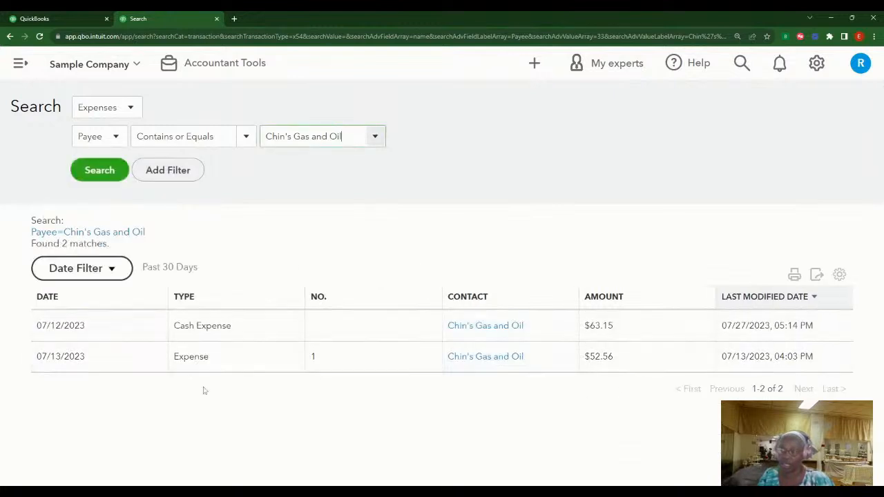
Clear the payee entry and remove the Chin's Gas and Oil filter to list all expenses
{"action": "left_click", "coordinate": [114, 275]}
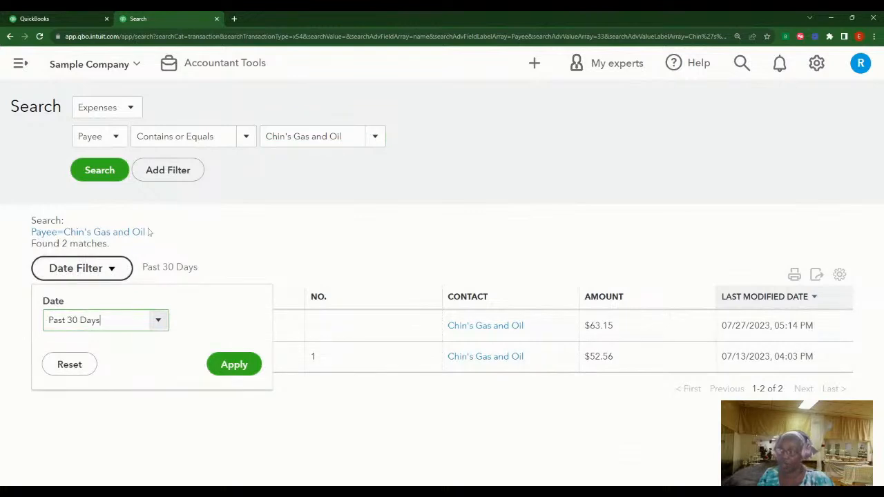
{"action": "left_click", "coordinate": [318, 136]}
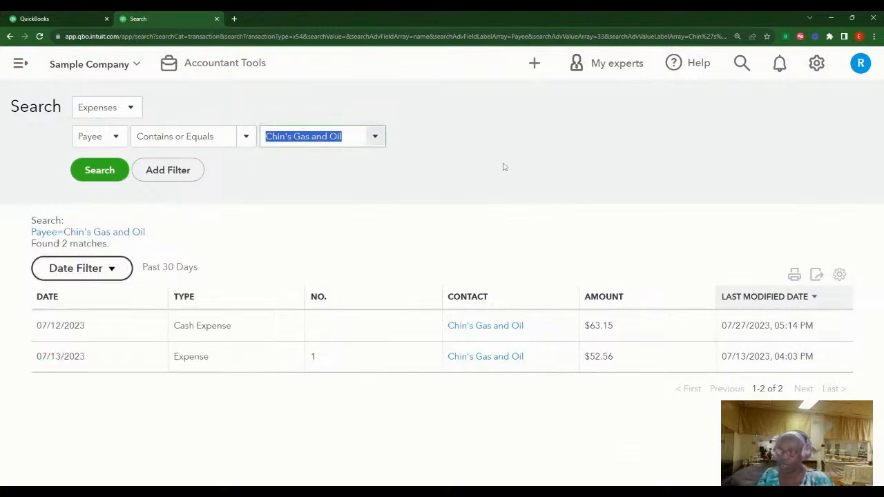
{"action": "key", "text": "BackSpace"}
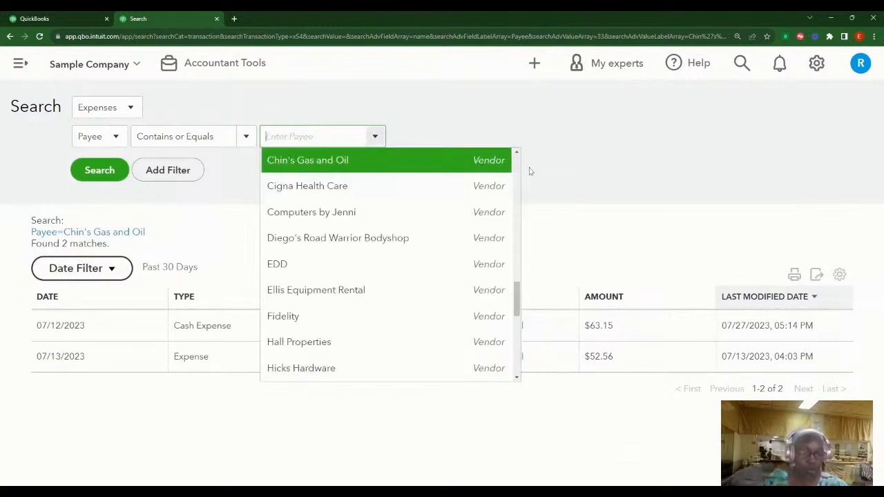
{"action": "left_click", "coordinate": [243, 215]}
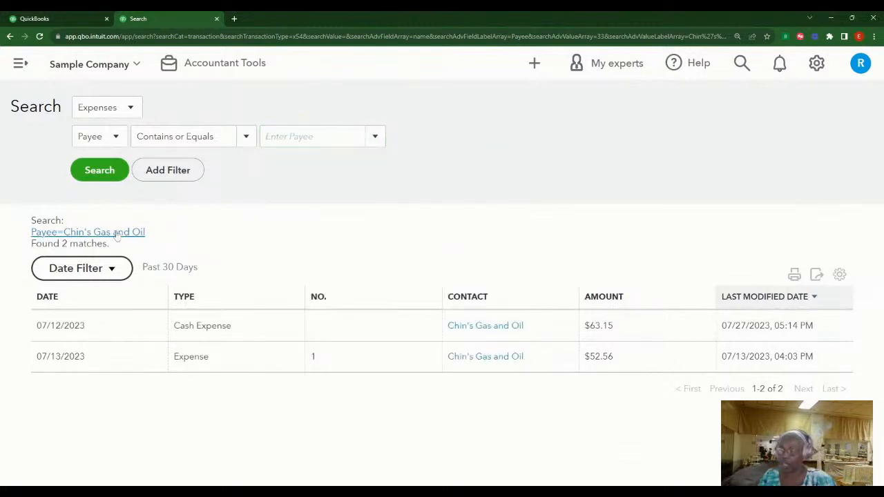
{"action": "key", "text": "Return"}
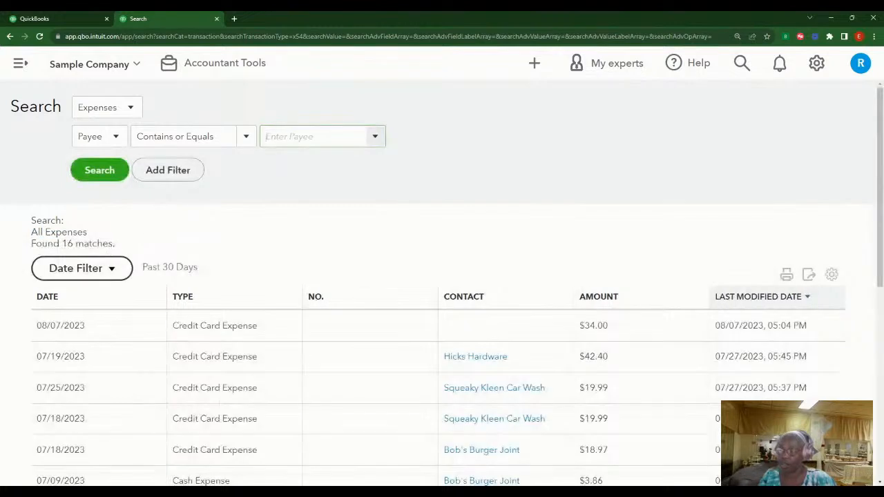
Reapply the Past 30 Days date filter to all expenses and look through the resulting list
{"action": "left_click", "coordinate": [114, 271]}
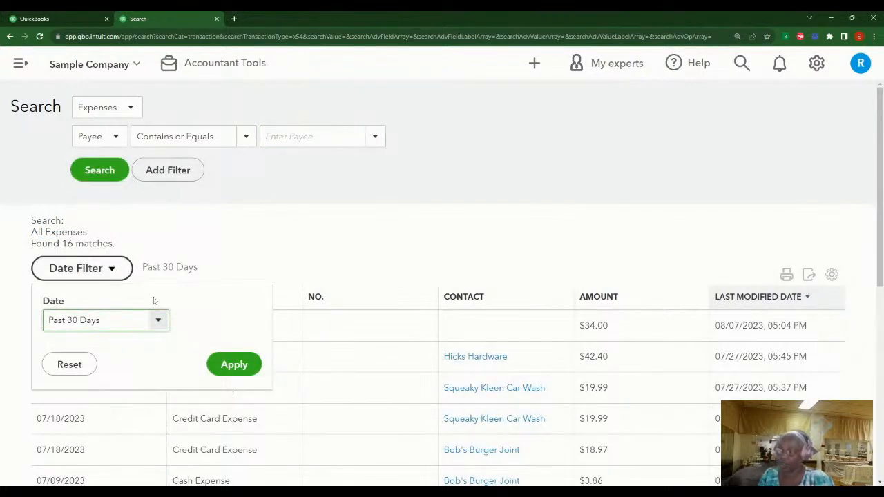
{"action": "left_click", "coordinate": [236, 365]}
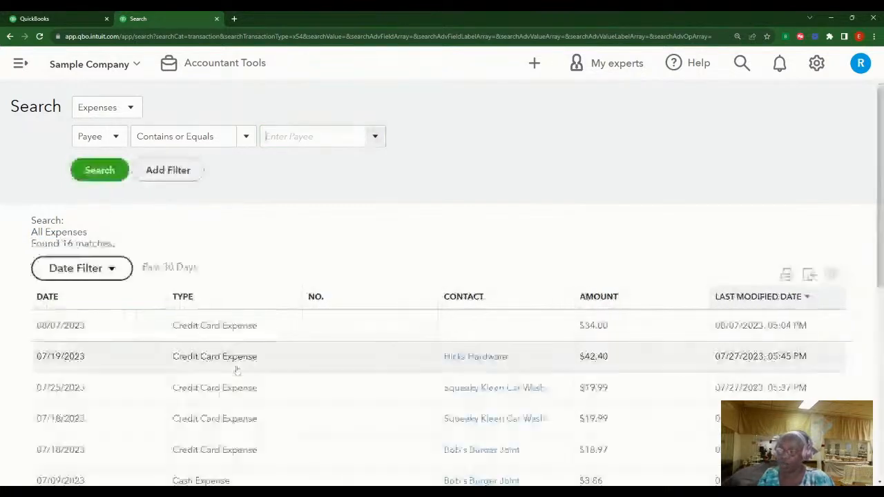
{"action": "scroll", "coordinate": [780, 367], "scroll_direction": "down", "scroll_amount": 6}
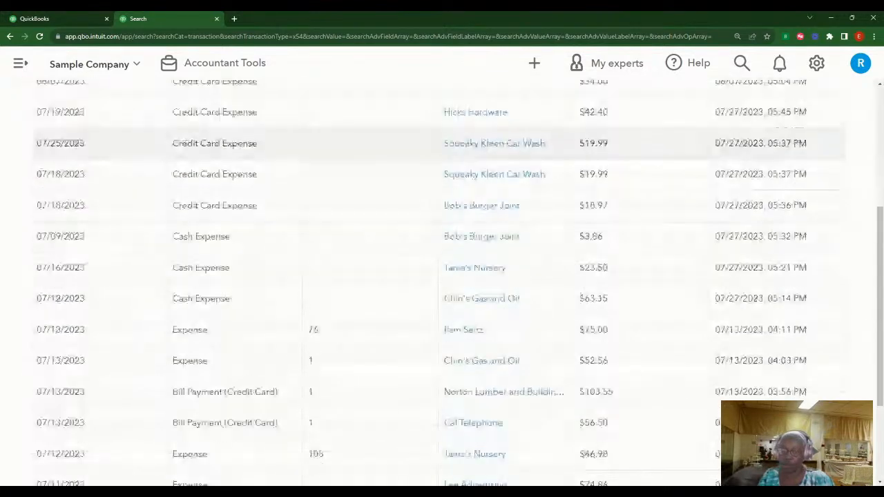
{"action": "scroll", "coordinate": [698, 260], "scroll_direction": "up", "scroll_amount": 6}
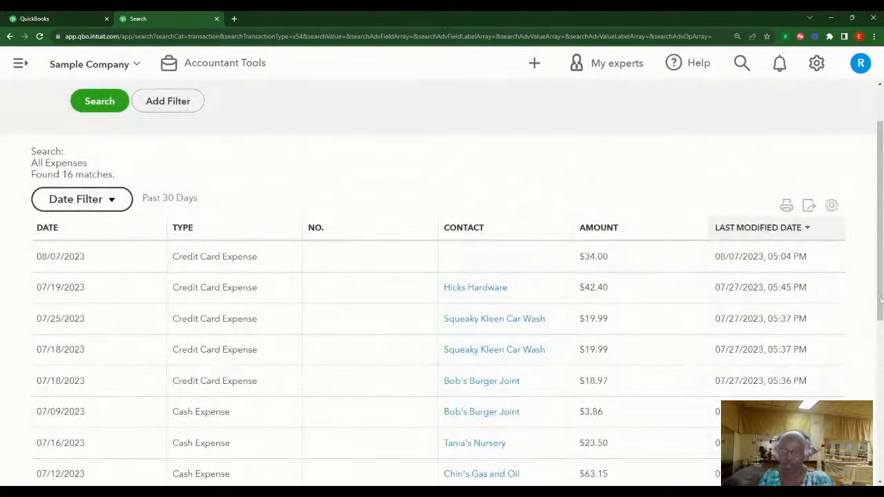
{"action": "scroll", "coordinate": [790, 245], "scroll_direction": "up", "scroll_amount": 1}
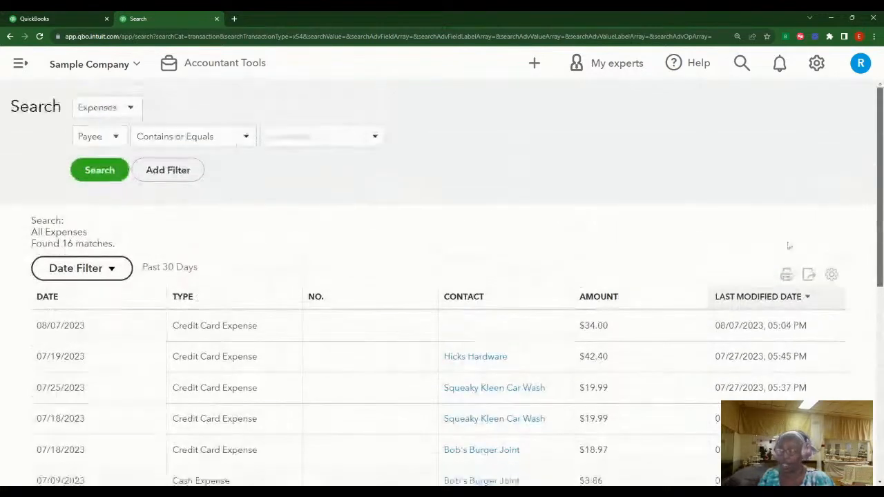
Switch the expense search field to Amount and view the comparison options it offers
{"action": "left_click", "coordinate": [245, 138]}
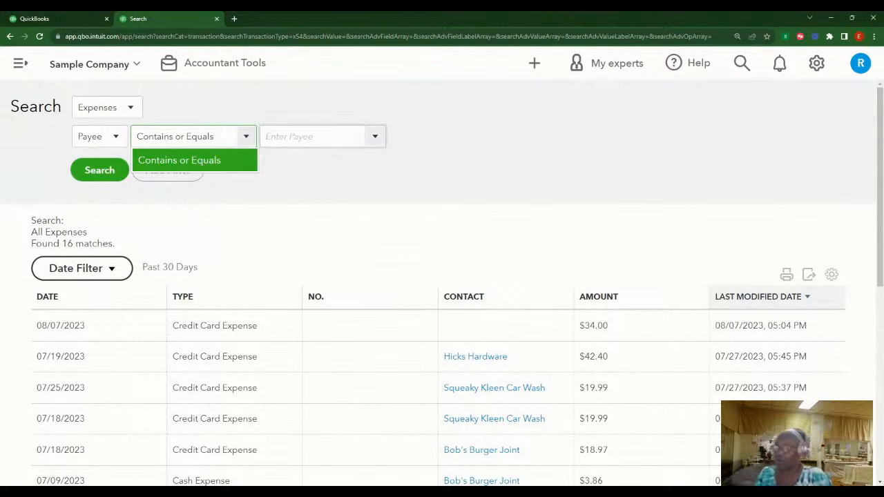
{"action": "left_click", "coordinate": [120, 137]}
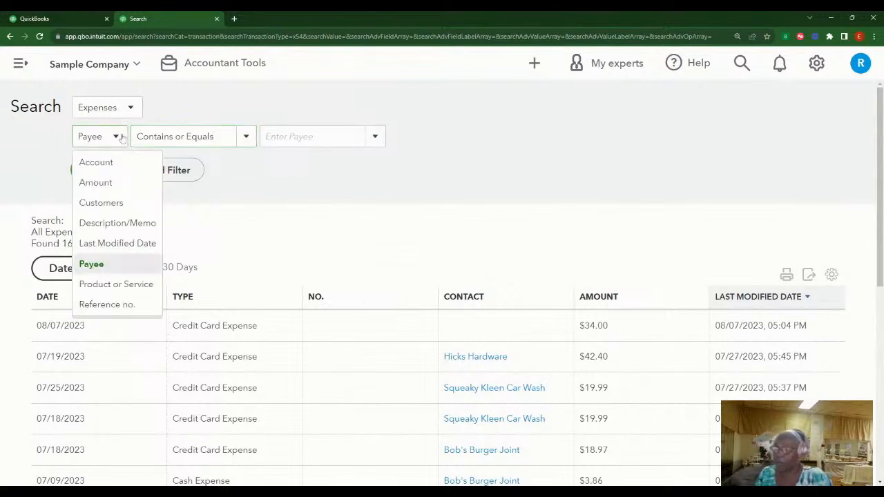
{"action": "left_click", "coordinate": [113, 183]}
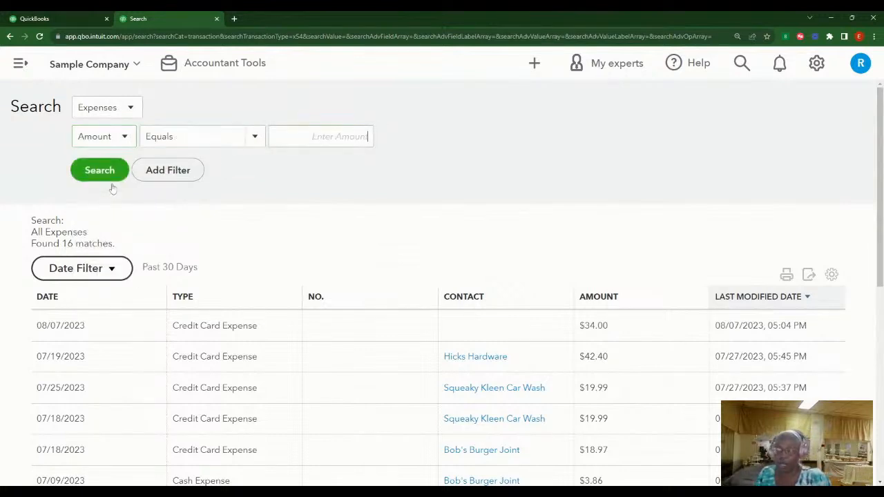
{"action": "left_click", "coordinate": [200, 136]}
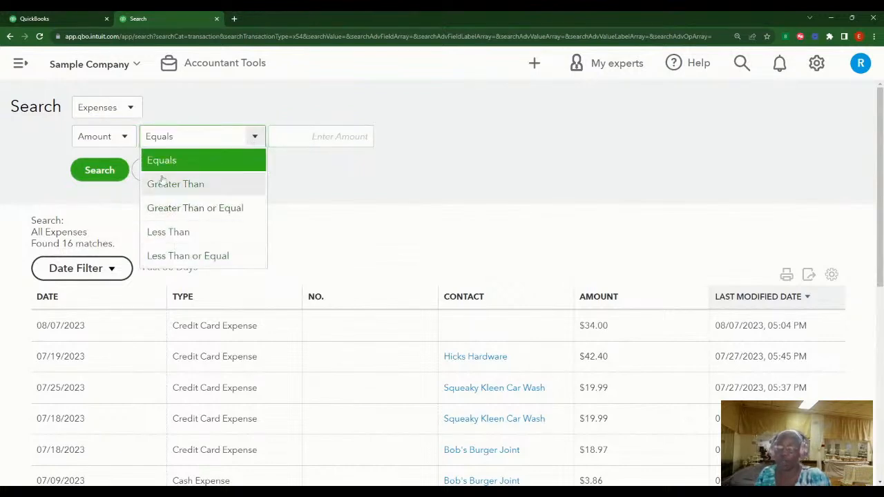
Search the expenses with Last Modified Date set to This Month
{"action": "left_click", "coordinate": [125, 138]}
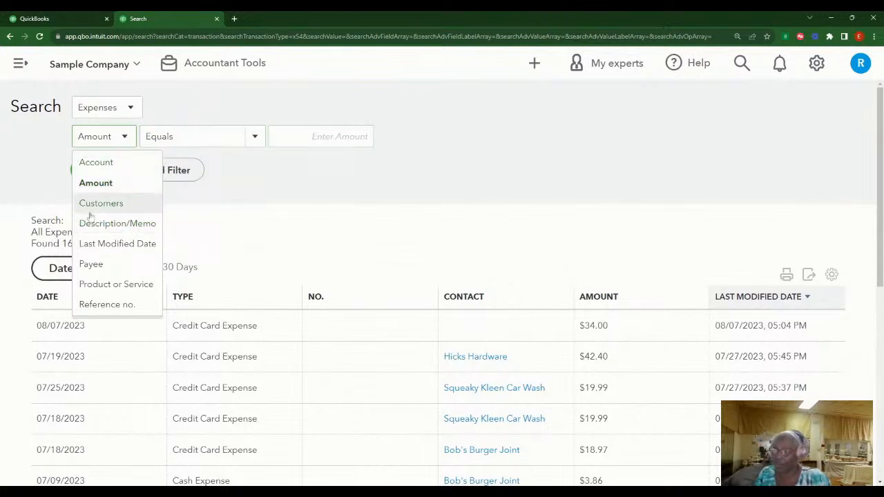
{"action": "left_click", "coordinate": [126, 246]}
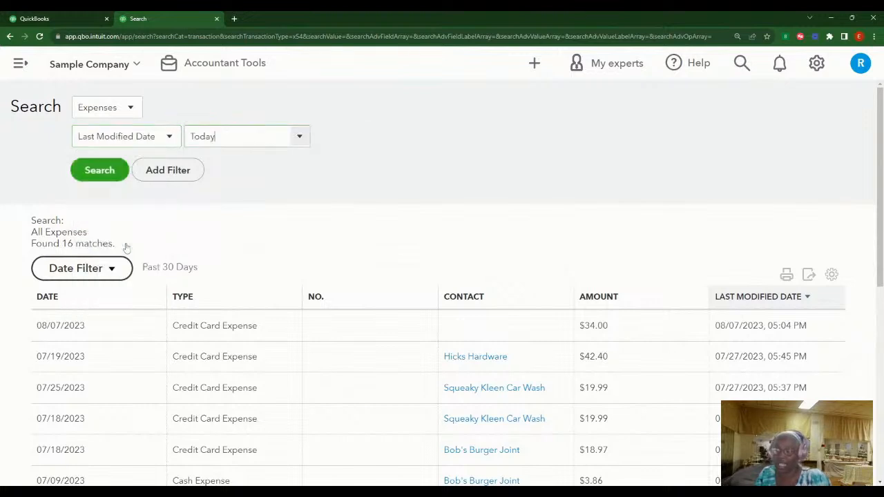
{"action": "left_click", "coordinate": [300, 137]}
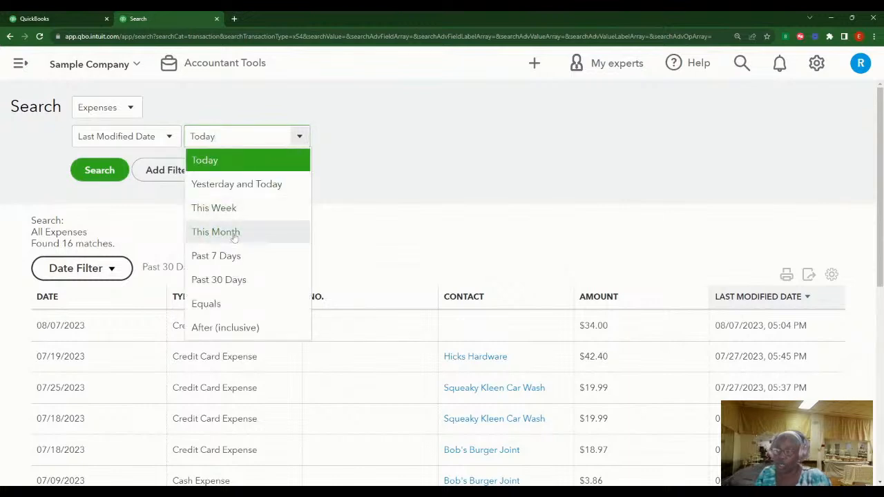
{"action": "left_click", "coordinate": [234, 236]}
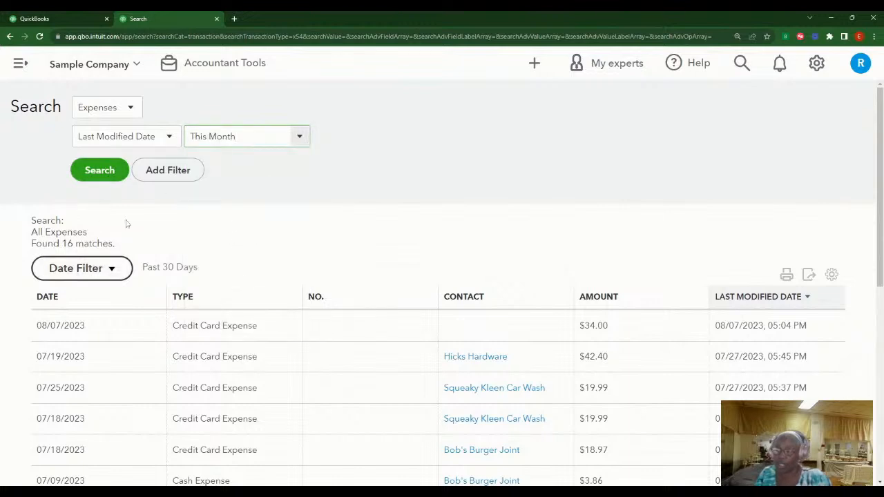
{"action": "left_click", "coordinate": [163, 169]}
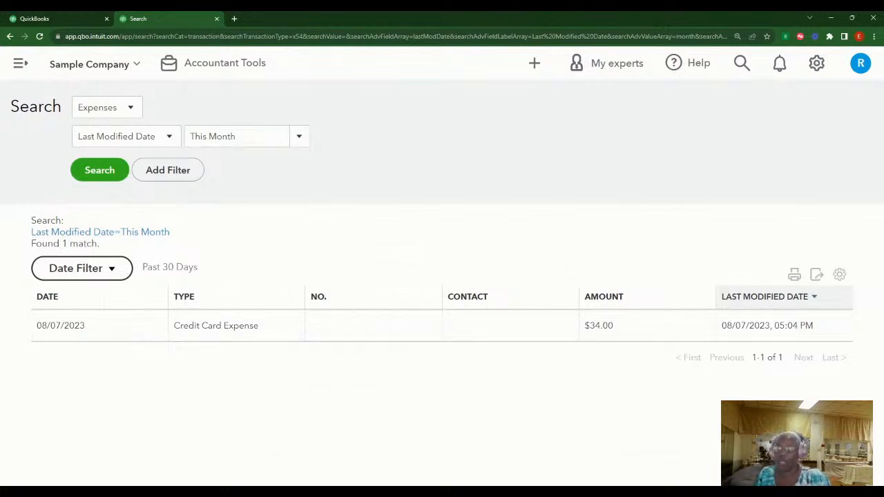
Expand the navigation menu and set the expense search field back to Payee
{"action": "left_click", "coordinate": [22, 64]}
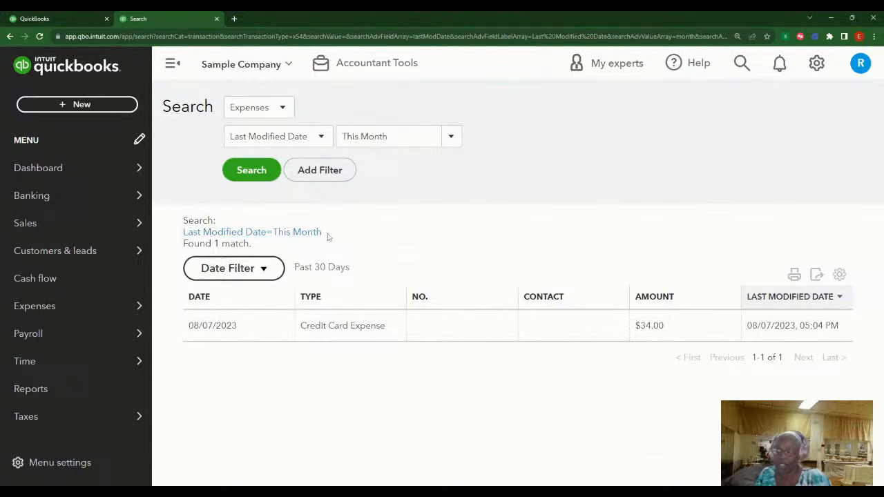
{"action": "left_click", "coordinate": [321, 138]}
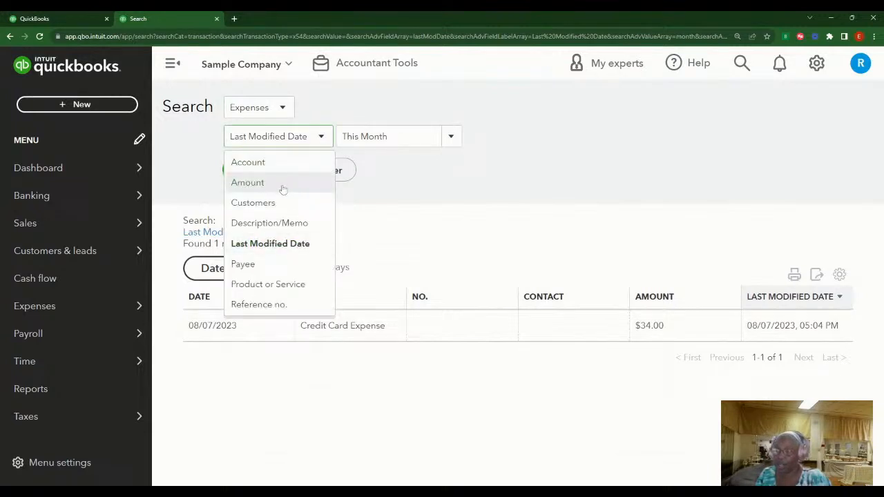
{"action": "left_click", "coordinate": [277, 167]}
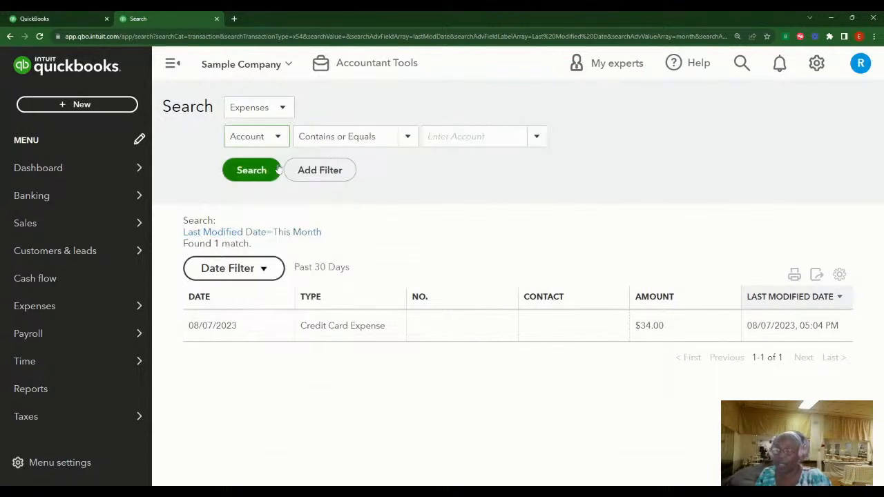
{"action": "left_click", "coordinate": [275, 138]}
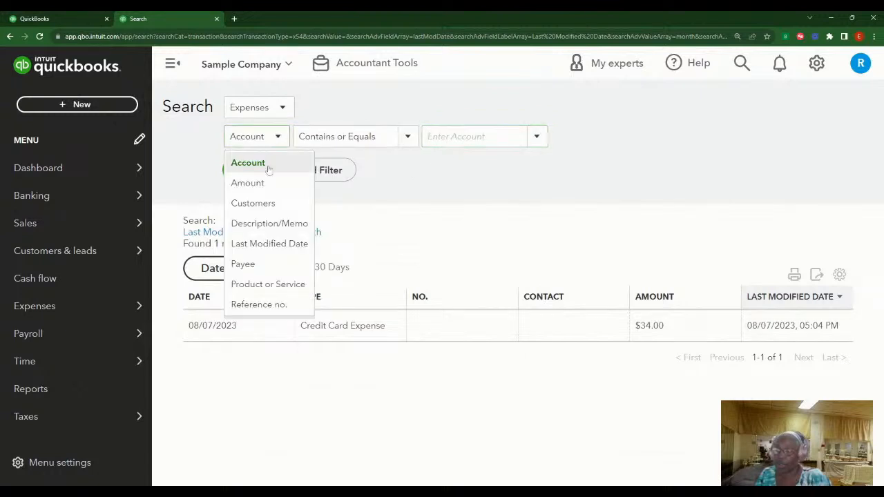
{"action": "left_click", "coordinate": [264, 266]}
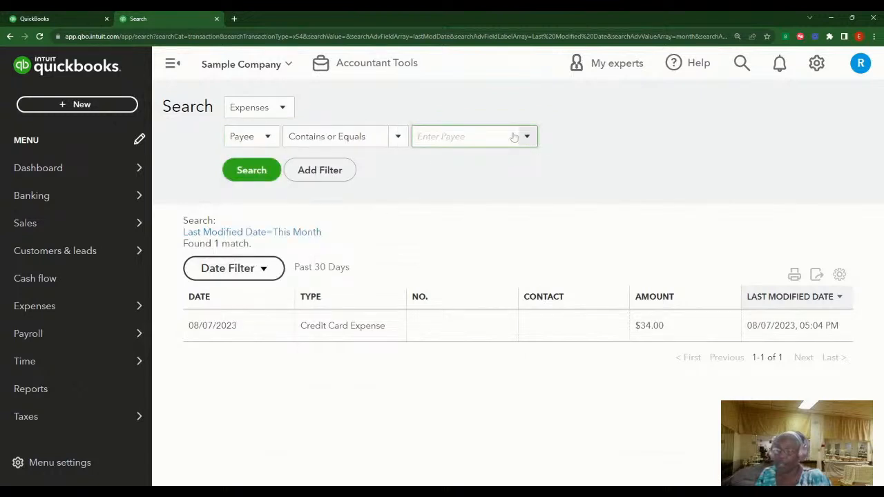
Remove the Last Modified Date filter and look through the full list of expenses
{"action": "left_click", "coordinate": [309, 235]}
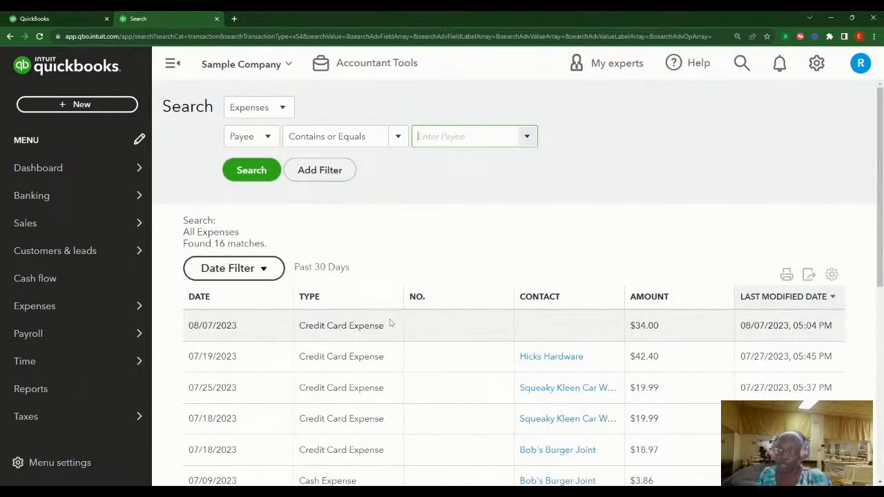
{"action": "scroll", "coordinate": [397, 320], "scroll_direction": "down", "scroll_amount": 5}
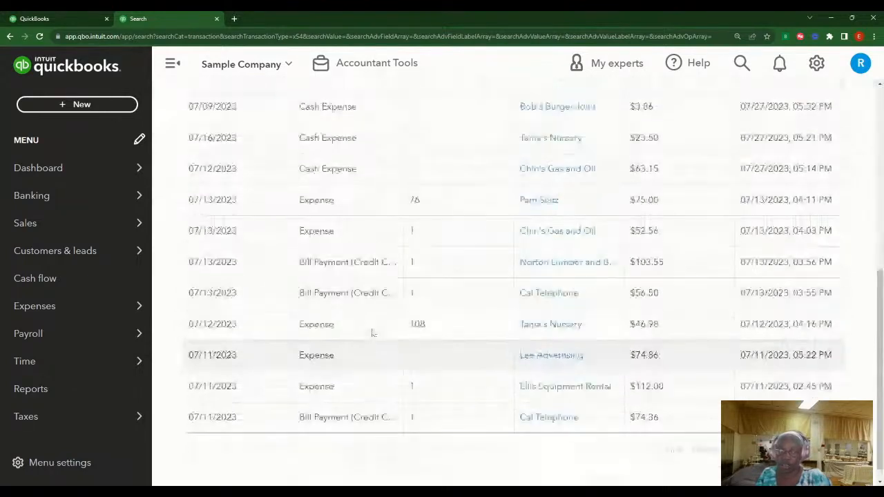
{"action": "scroll", "coordinate": [373, 333], "scroll_direction": "up", "scroll_amount": 5}
{"action": "scroll", "coordinate": [373, 333], "scroll_direction": "down", "scroll_amount": 1}
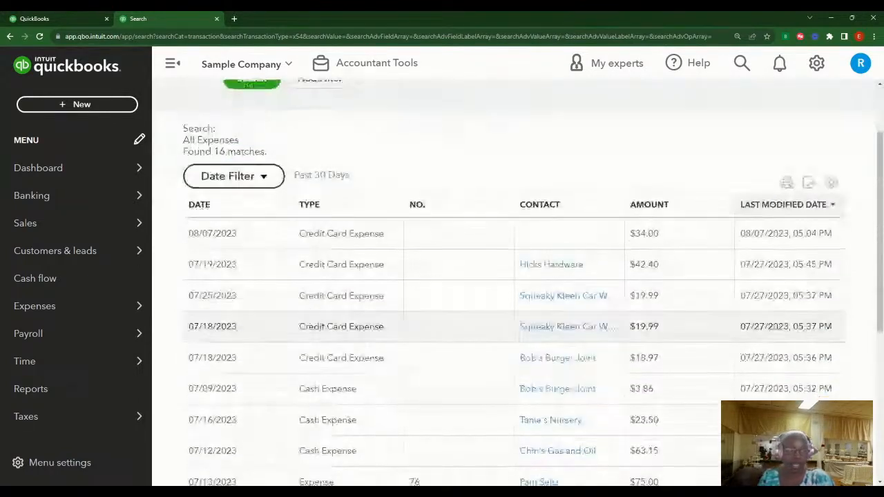
{"action": "scroll", "coordinate": [405, 320], "scroll_direction": "up", "scroll_amount": 2}
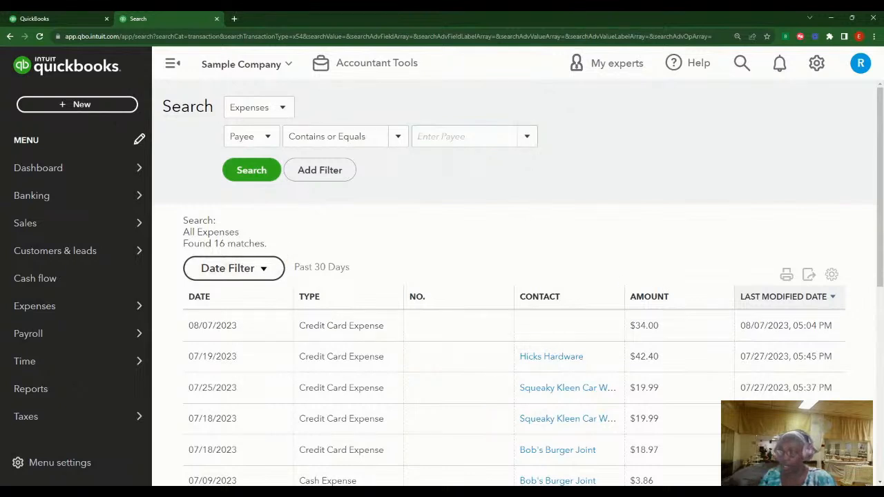
Try to clear the date range in the date filter and apply it empty
{"action": "left_click", "coordinate": [265, 271]}
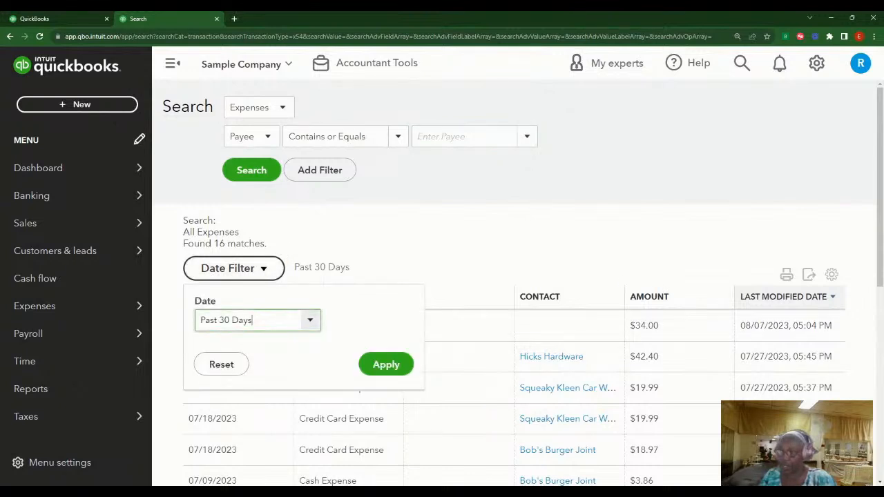
{"action": "triple_click", "coordinate": [249, 320]}
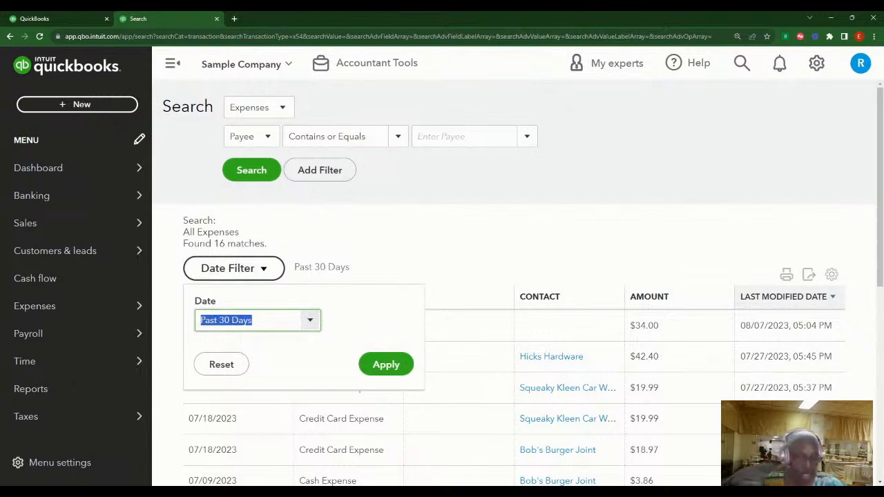
{"action": "key", "text": "BackSpace"}
{"action": "left_click", "coordinate": [540, 240]}
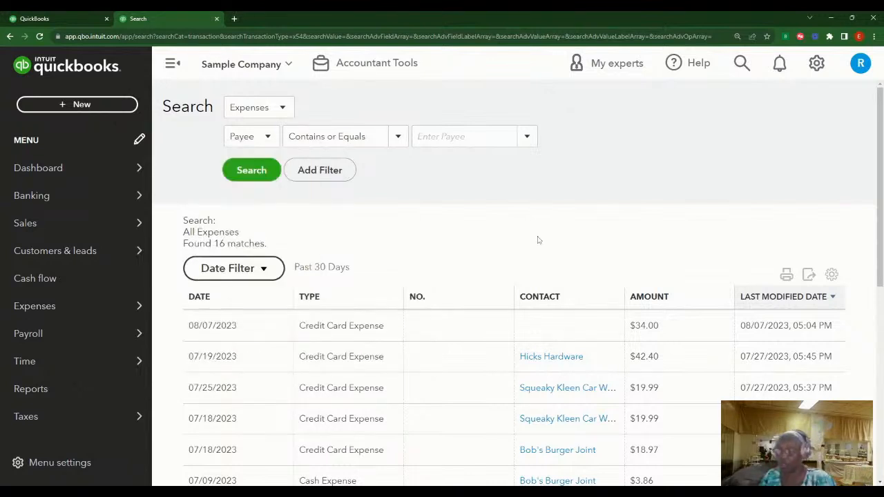
{"action": "left_click", "coordinate": [265, 270]}
{"action": "left_click", "coordinate": [383, 363]}
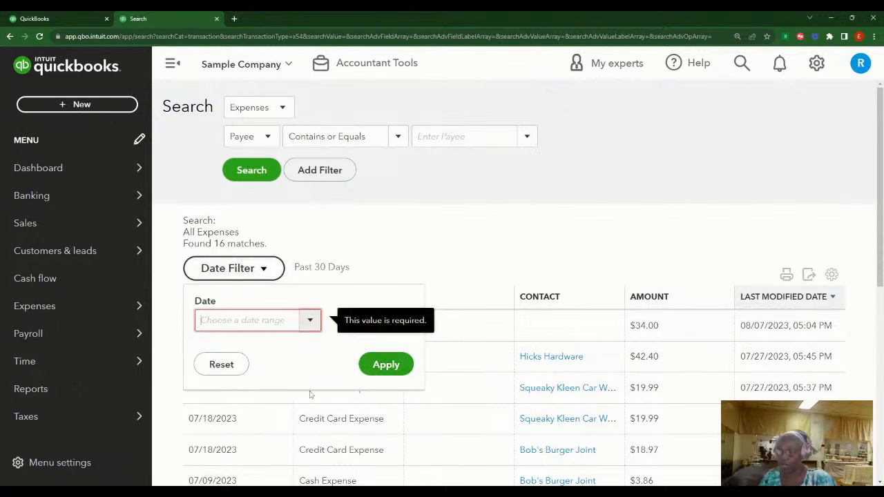
Apply a Custom date filter to all expenses with a From date of 08/08/2021 and no end date
{"action": "left_click", "coordinate": [310, 318]}
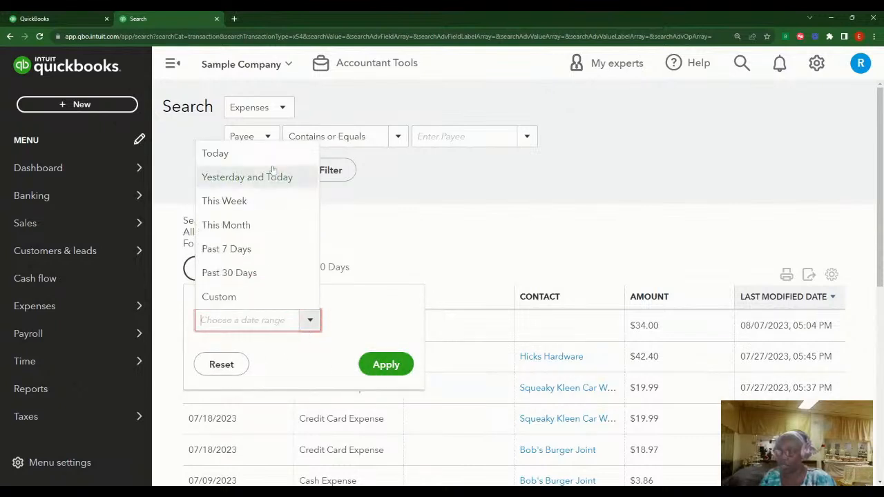
{"action": "left_click", "coordinate": [249, 297]}
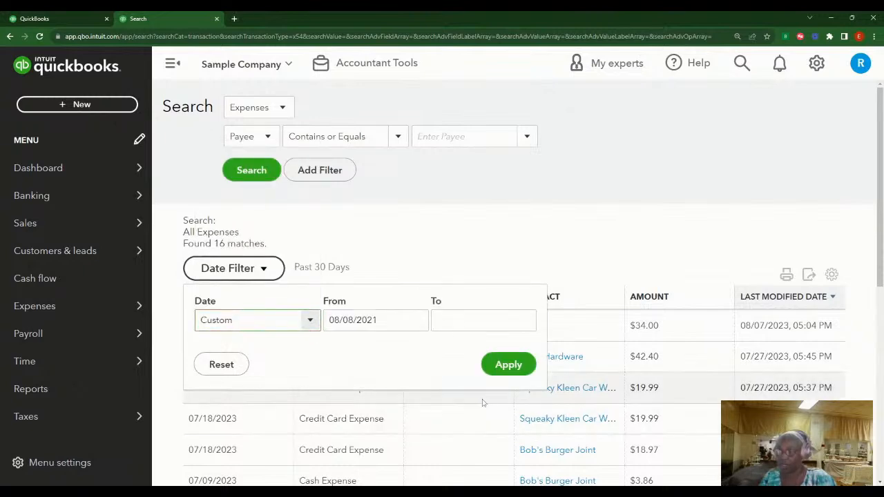
{"action": "left_click", "coordinate": [509, 366]}
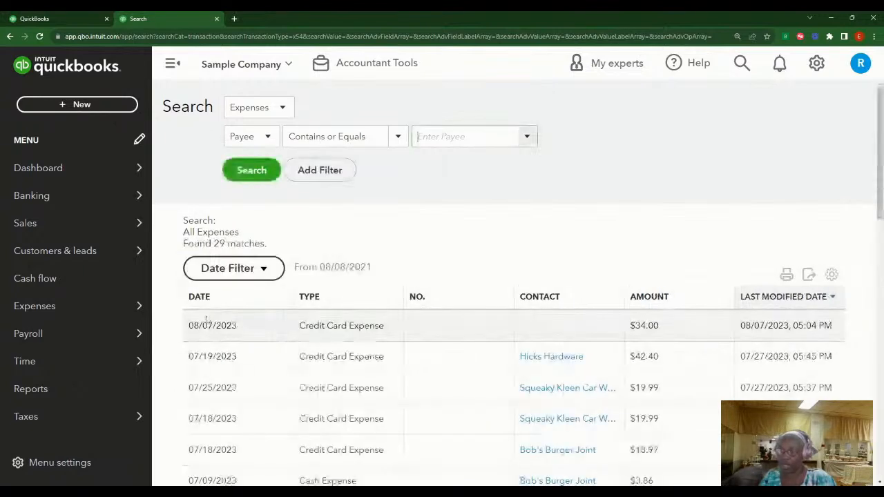
Open the print view of the expense search results, cancel the printing and close the print page
{"action": "scroll", "coordinate": [525, 449], "scroll_direction": "down", "scroll_amount": 1}
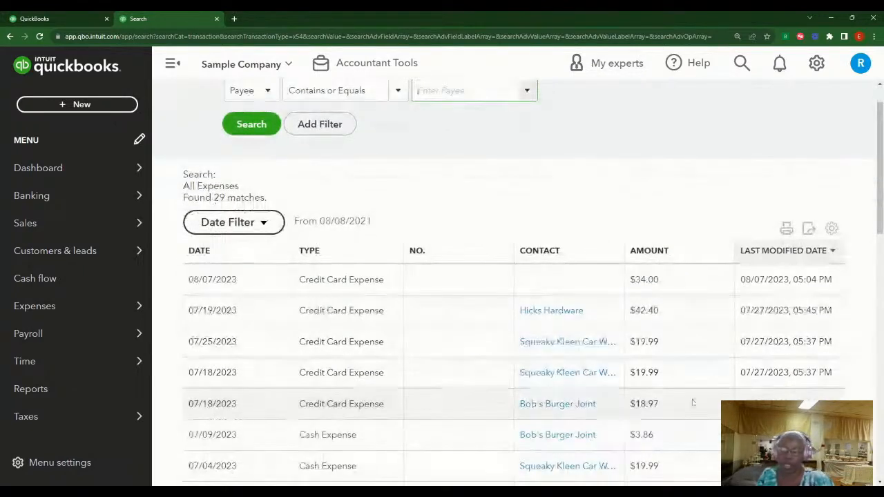
{"action": "scroll", "coordinate": [593, 456], "scroll_direction": "up", "scroll_amount": 1}
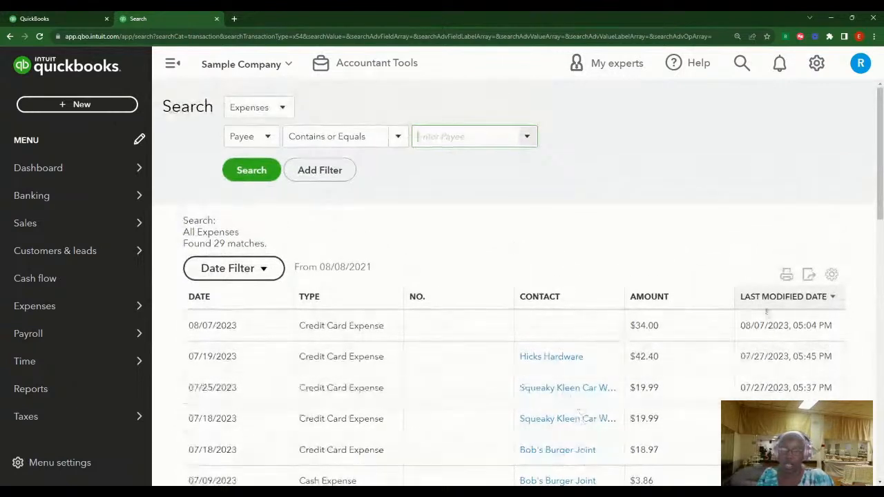
{"action": "left_click", "coordinate": [787, 276]}
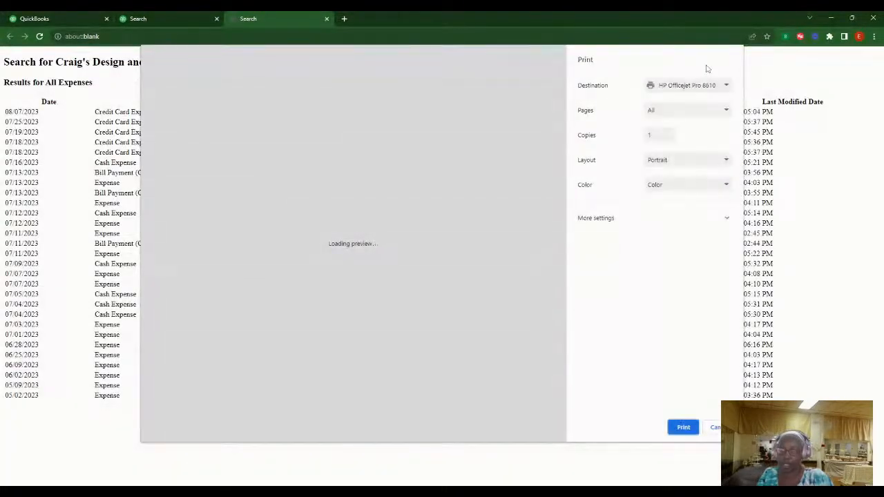
{"action": "left_click", "coordinate": [715, 428]}
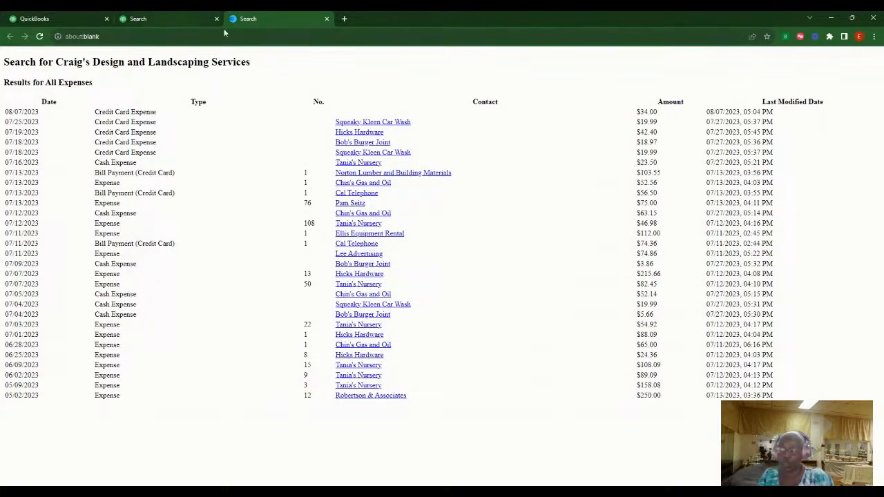
{"action": "left_click", "coordinate": [327, 19]}
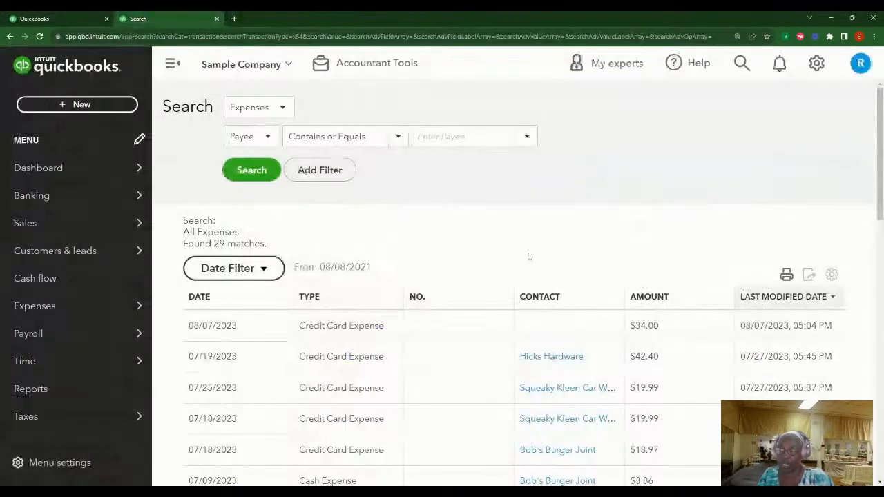
Export the expense search results to a file
{"action": "left_click", "coordinate": [811, 275]}
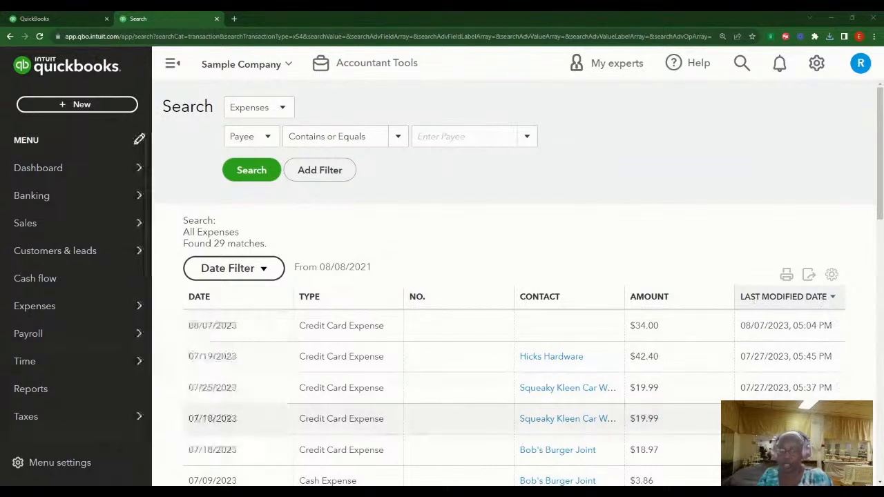
{"action": "mouse_move", "coordinate": [83, 306]}
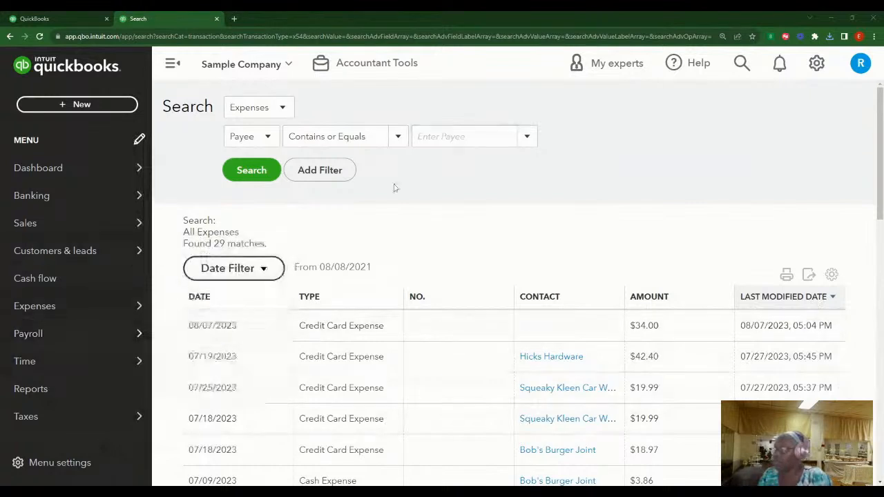
{"action": "left_click", "coordinate": [252, 170]}
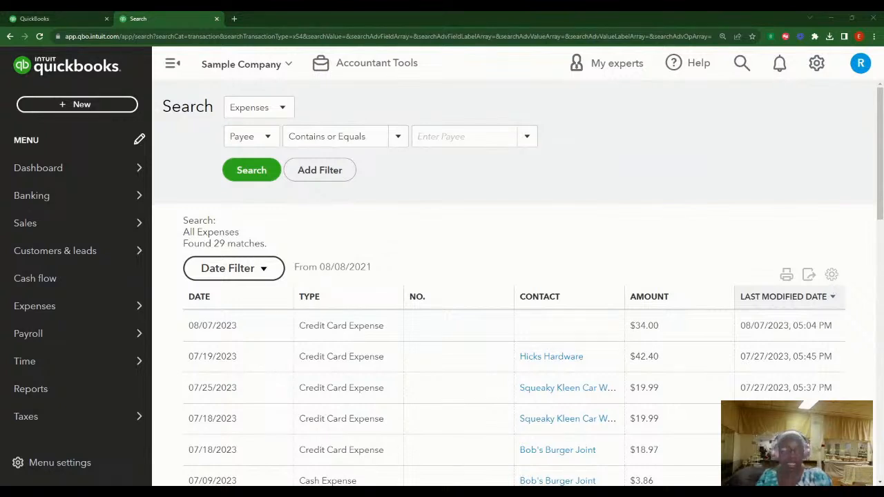
Set the number of rows shown in the expense search results to 300
{"action": "left_click", "coordinate": [831, 276]}
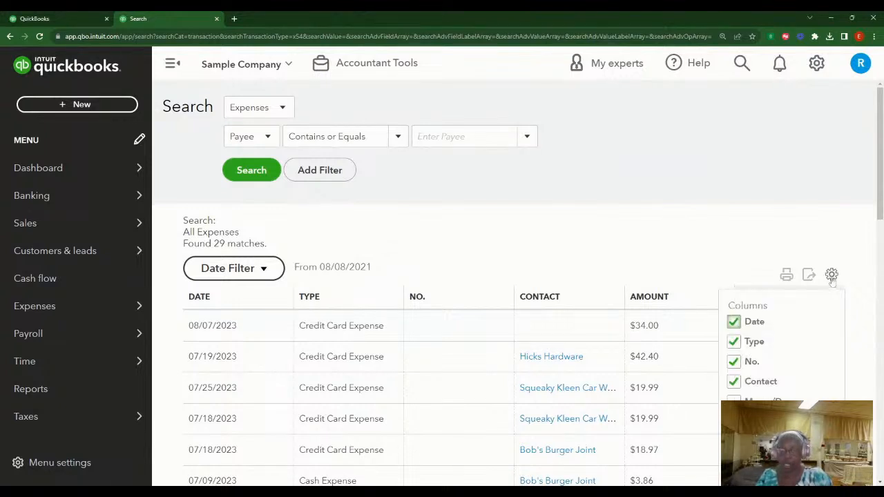
{"action": "left_click_drag", "start_coordinate": [881, 219], "coordinate": [881, 270]}
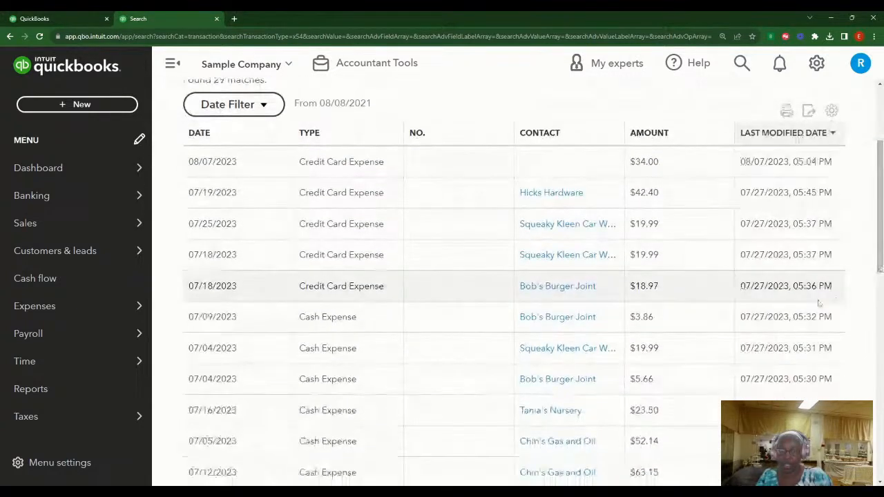
{"action": "left_click", "coordinate": [832, 113]}
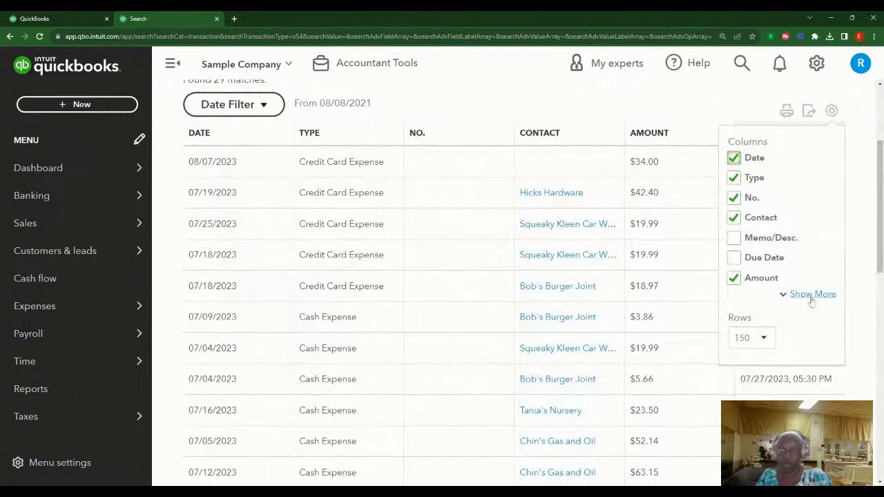
{"action": "left_click", "coordinate": [759, 343]}
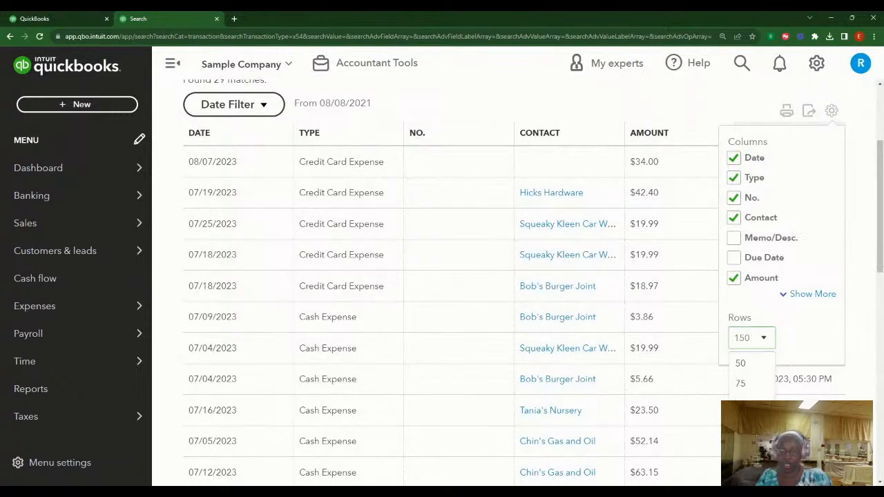
{"action": "scroll", "coordinate": [827, 255], "scroll_direction": "up", "scroll_amount": 2}
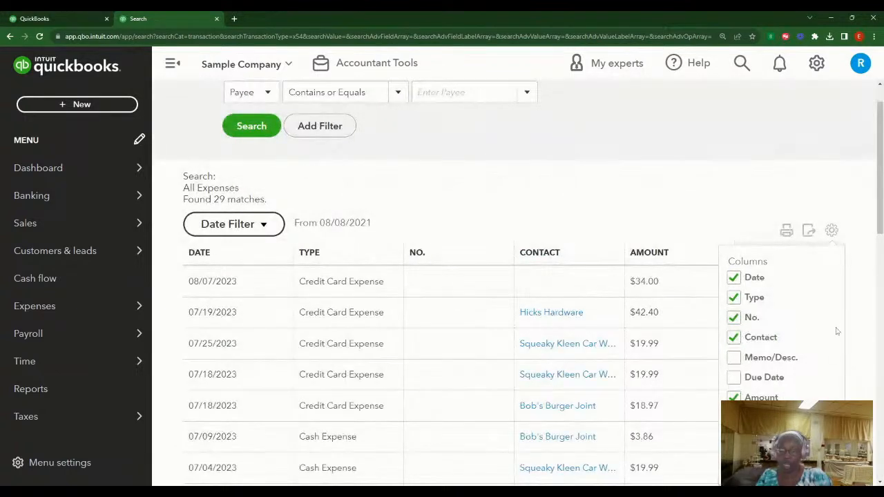
{"action": "scroll", "coordinate": [881, 217], "scroll_direction": "down", "scroll_amount": 4}
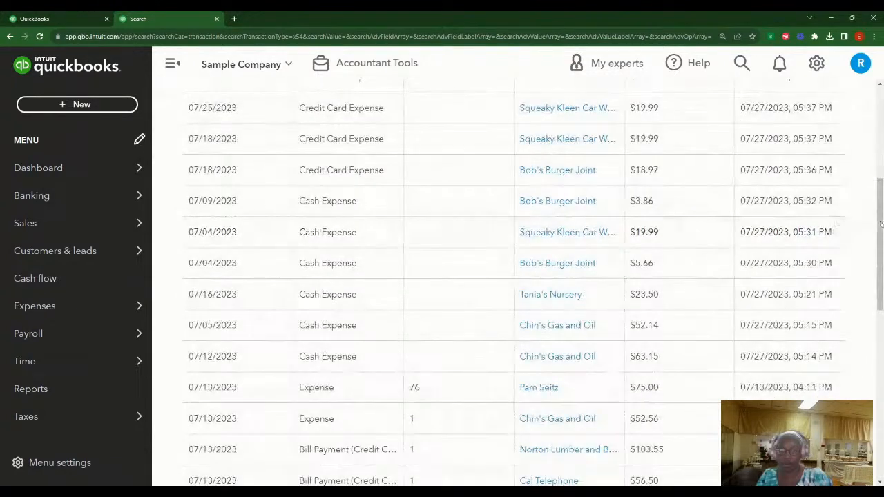
{"action": "scroll", "coordinate": [871, 228], "scroll_direction": "up", "scroll_amount": 2}
Expand the full list of column options for the search results table and close the table settings
{"action": "left_click", "coordinate": [832, 117]}
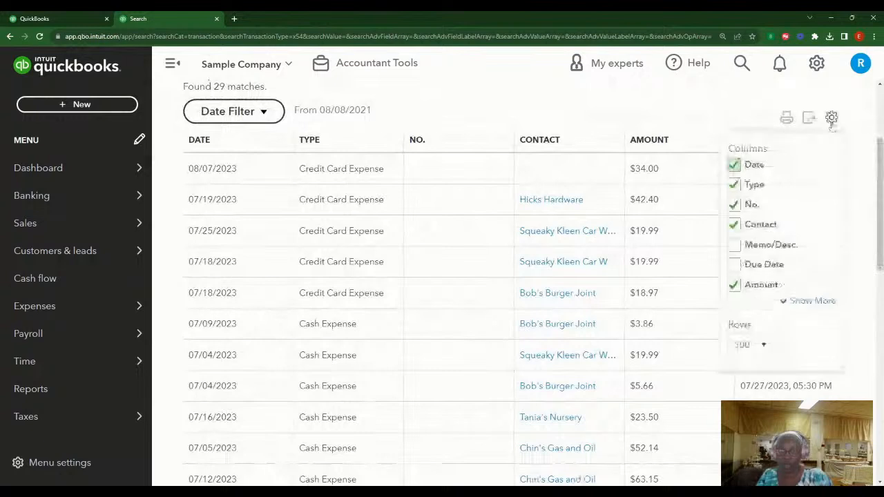
{"action": "left_click", "coordinate": [796, 301]}
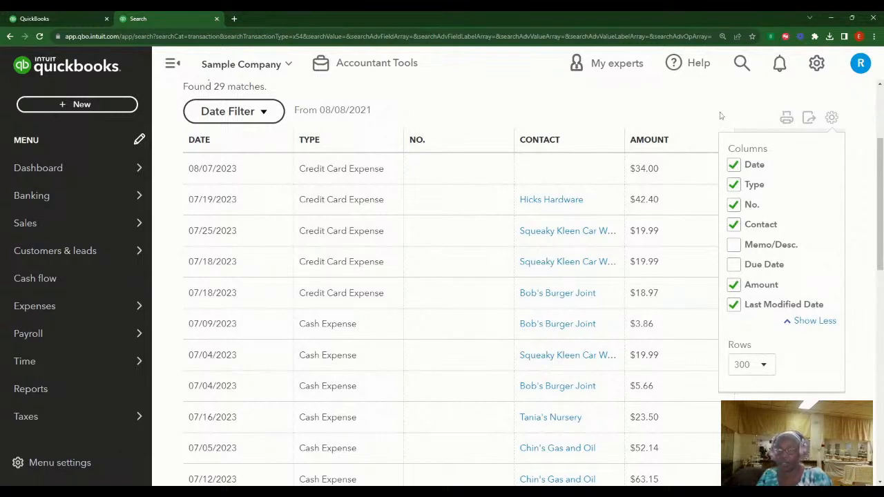
{"action": "left_click", "coordinate": [862, 223]}
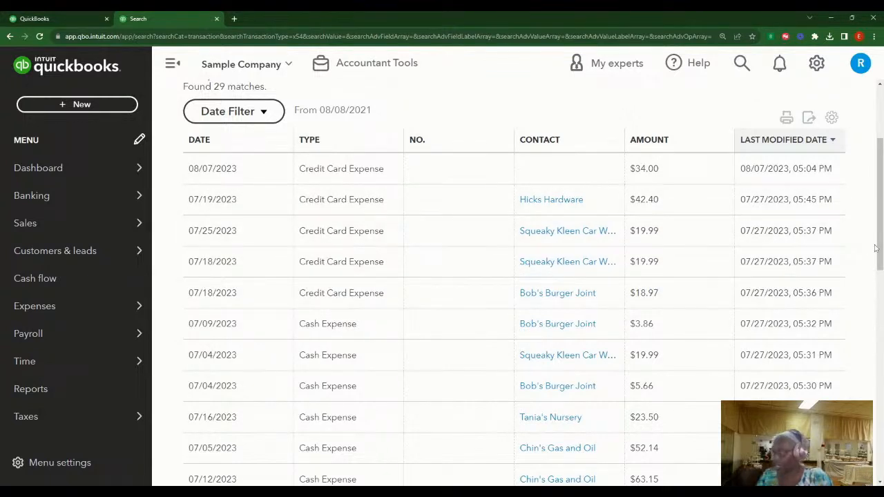
{"action": "left_click_drag", "start_coordinate": [875, 248], "coordinate": [878, 177]}
{"action": "left_click", "coordinate": [718, 102]}
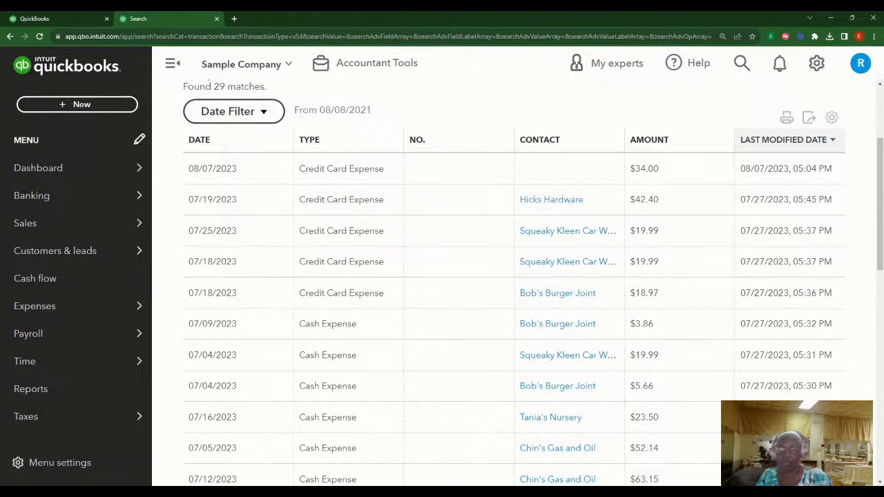
Go to the dashboard and open the Expenses page from there
{"action": "scroll", "coordinate": [879, 193], "scroll_direction": "up", "scroll_amount": 3}
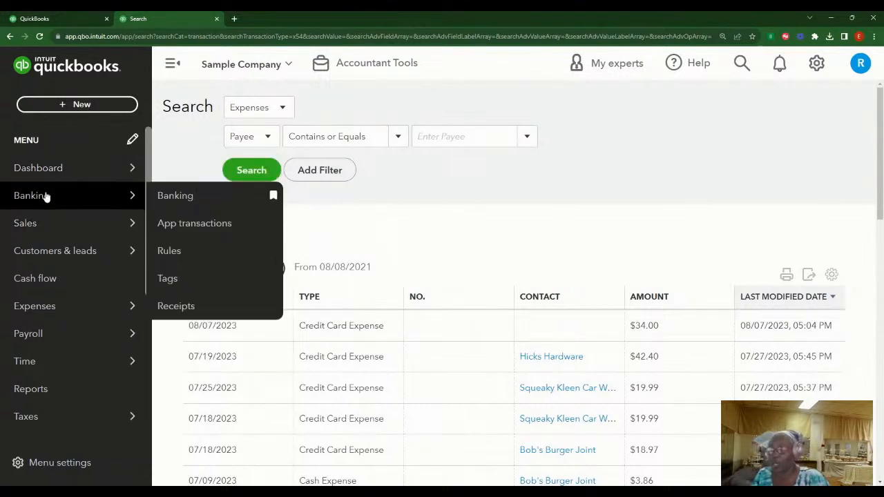
{"action": "left_click", "coordinate": [53, 173]}
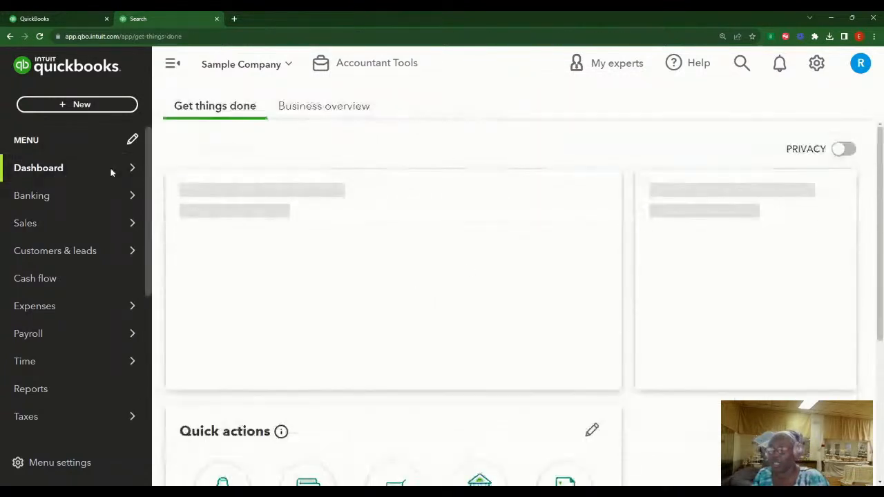
{"action": "mouse_move", "coordinate": [111, 172]}
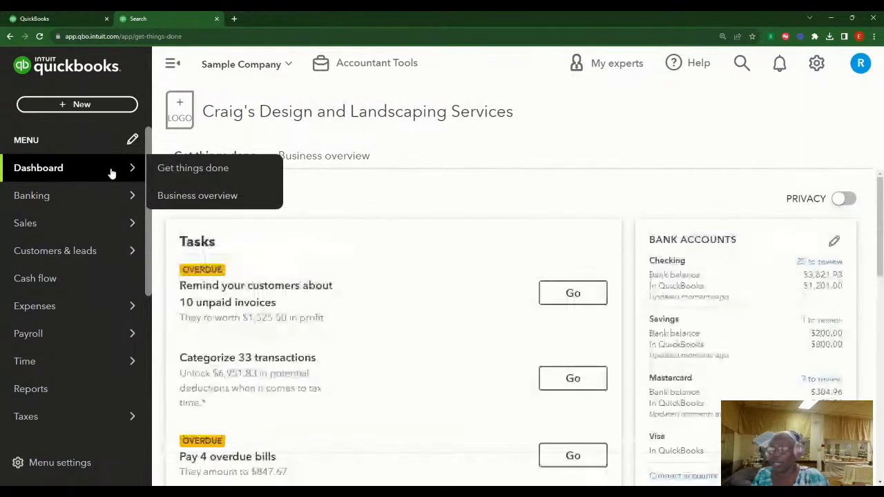
{"action": "mouse_move", "coordinate": [98, 305]}
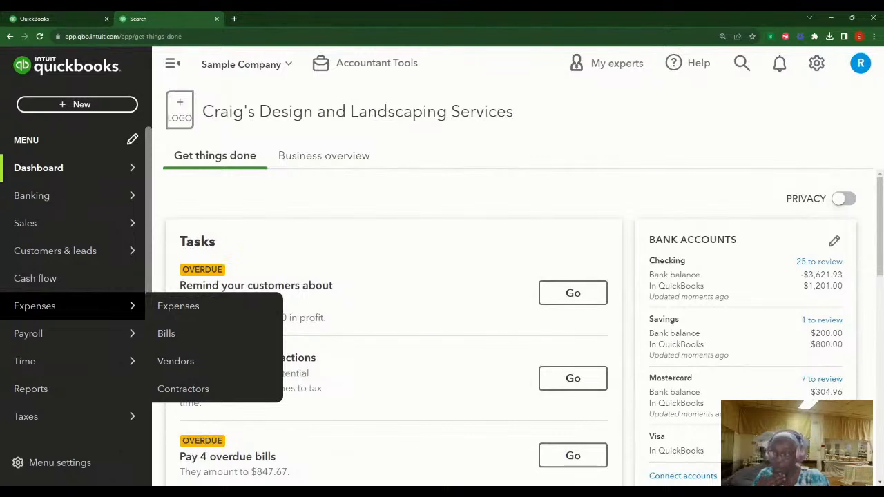
{"action": "left_click", "coordinate": [191, 314]}
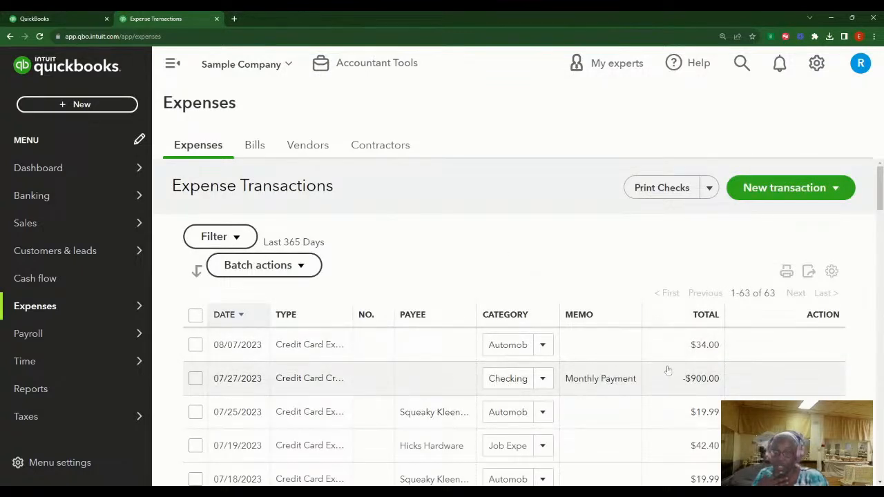
Open the 07/13/2023 check to Hicks Hardware from the expense transactions and look over its details
{"action": "scroll", "coordinate": [656, 369], "scroll_direction": "down", "scroll_amount": 1}
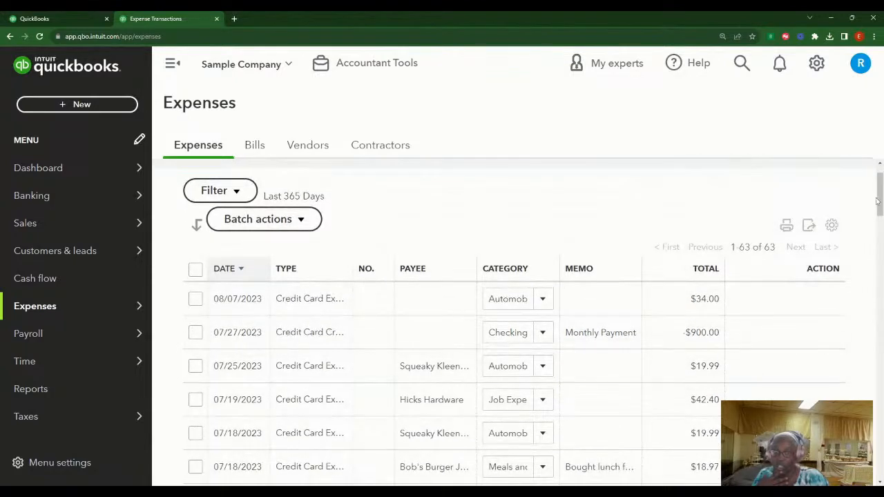
{"action": "mouse_move", "coordinate": [880, 200]}
{"action": "left_mouse_down"}
{"action": "mouse_move", "coordinate": [880, 238]}
{"action": "mouse_move", "coordinate": [880, 200]}
{"action": "left_mouse_up"}
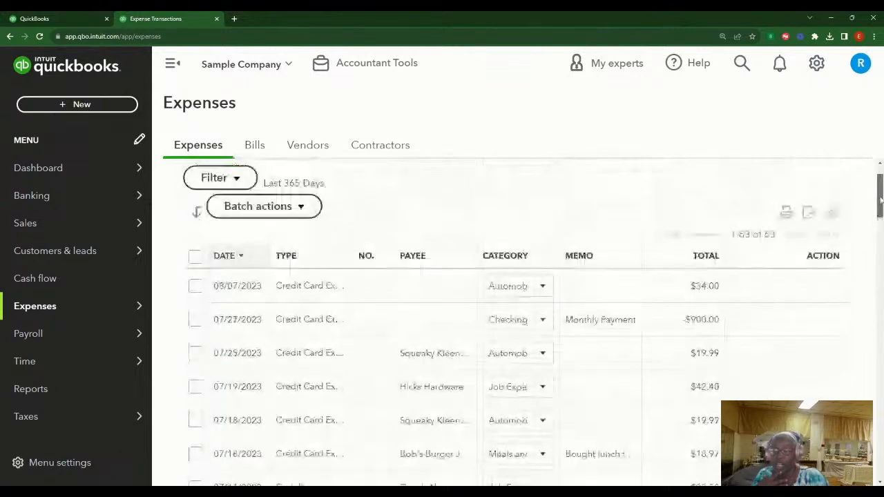
{"action": "left_click_drag", "start_coordinate": [880, 200], "coordinate": [881, 262]}
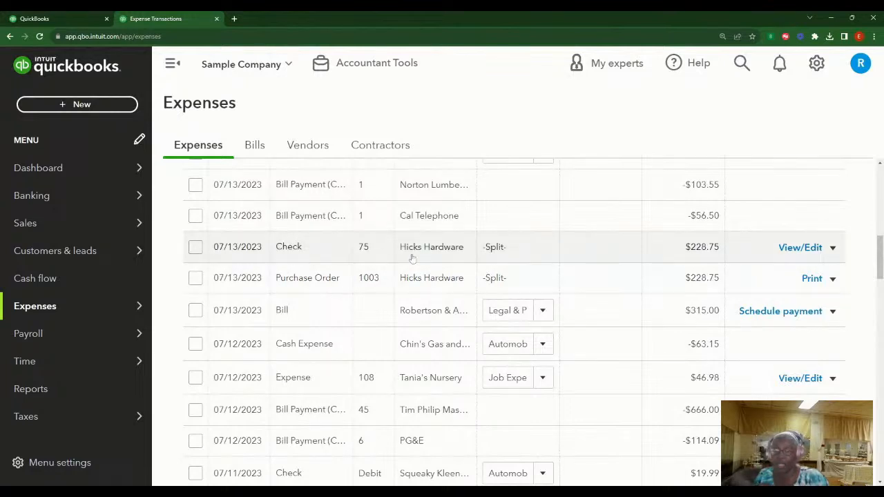
{"action": "left_click", "coordinate": [814, 248]}
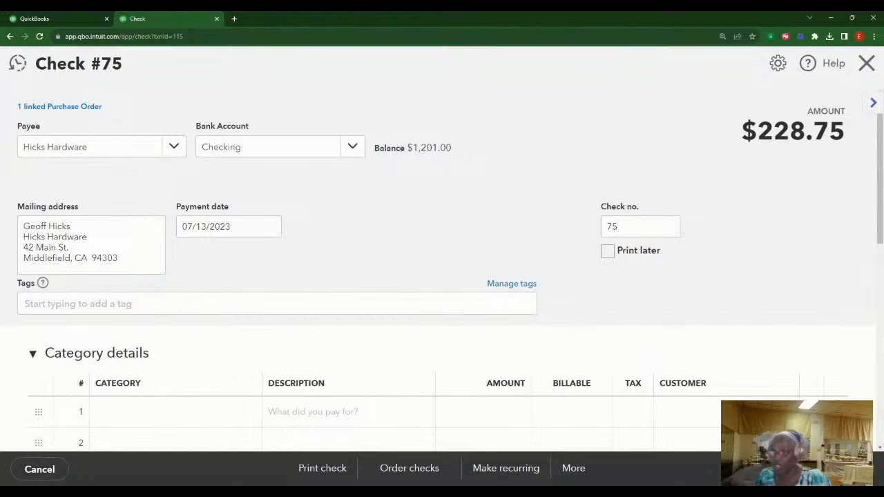
{"action": "scroll", "coordinate": [300, 362], "scroll_direction": "down", "scroll_amount": 3}
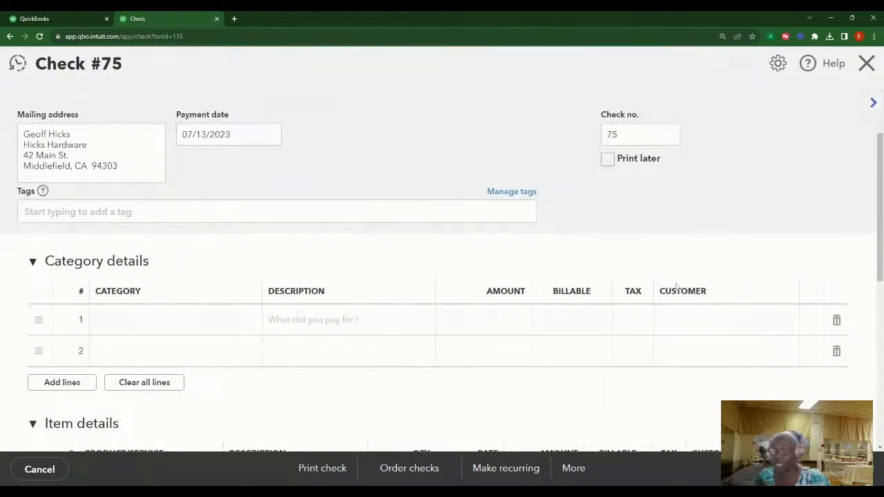
{"action": "scroll", "coordinate": [834, 279], "scroll_direction": "up", "scroll_amount": 3}
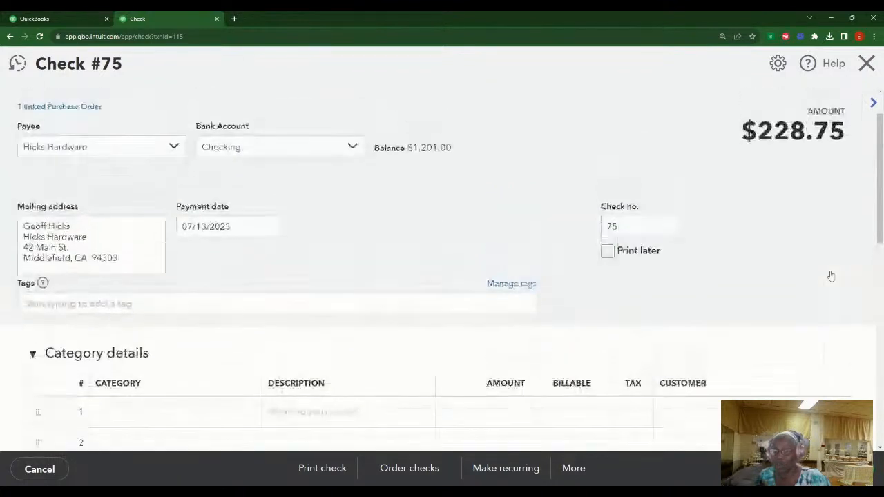
Open the purchase order linked to the check, review its item details, and save and close it
{"action": "left_click", "coordinate": [71, 107]}
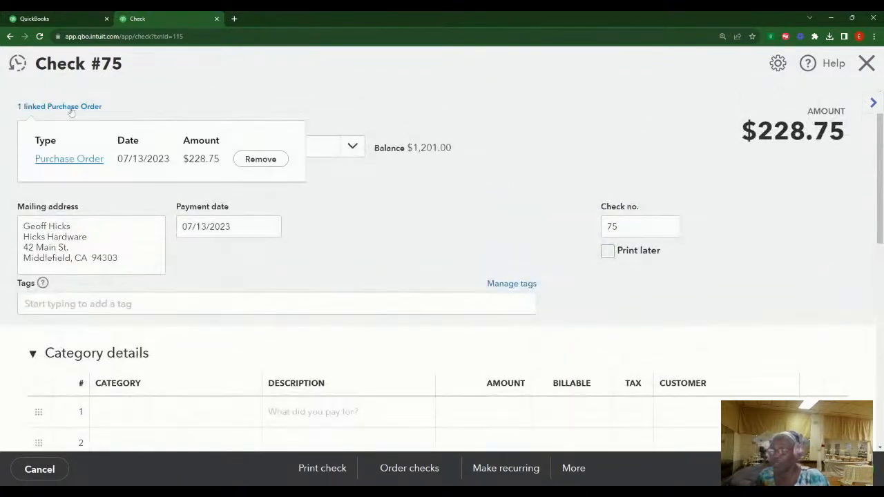
{"action": "left_click", "coordinate": [78, 160]}
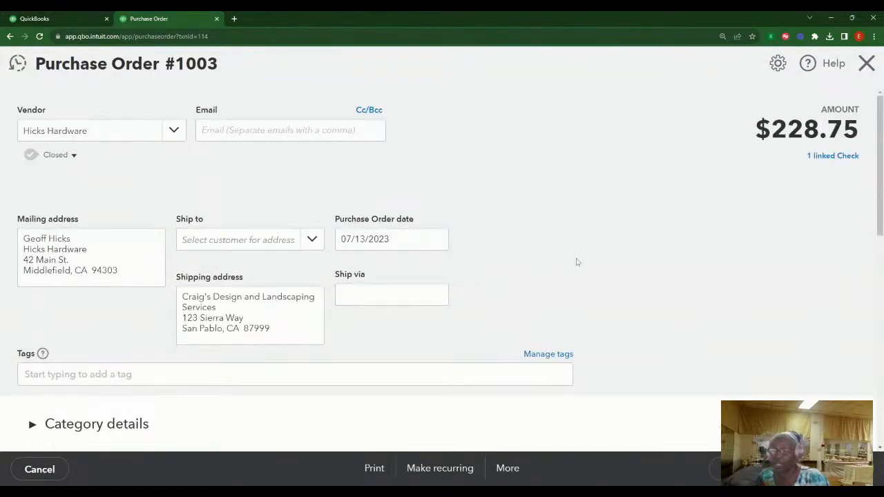
{"action": "scroll", "coordinate": [577, 261], "scroll_direction": "down", "scroll_amount": 3}
{"action": "scroll", "coordinate": [573, 265], "scroll_direction": "down", "scroll_amount": 3}
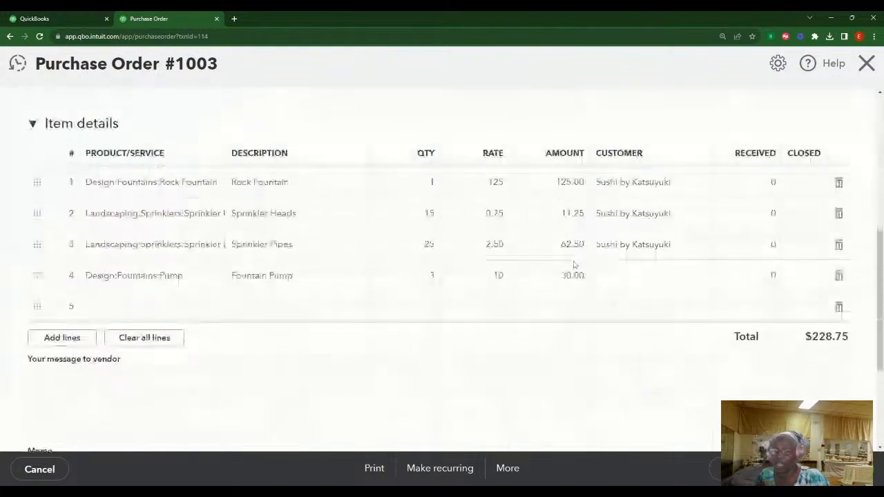
{"action": "scroll", "coordinate": [573, 265], "scroll_direction": "down", "scroll_amount": 1}
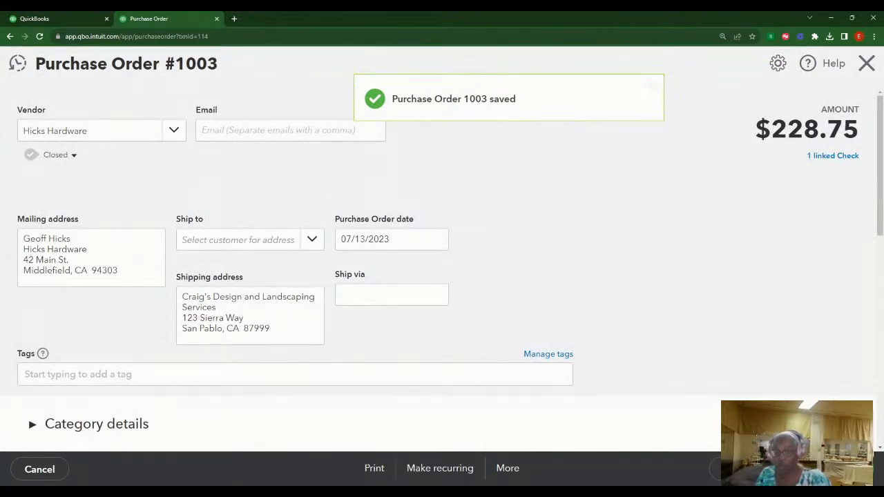
{"action": "left_click", "coordinate": [753, 469]}
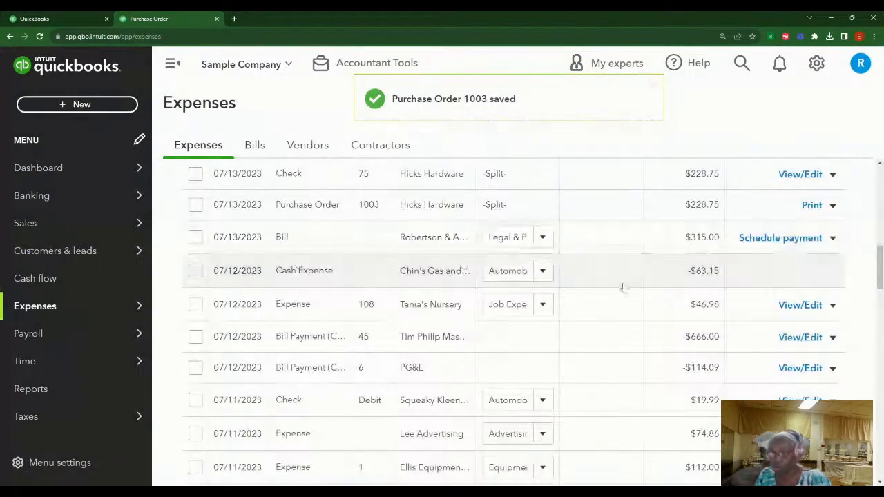
Open the 07/12/2023 Tania's Nursery expense and look over the fields of its Job Expenses category line
{"action": "left_click", "coordinate": [800, 307]}
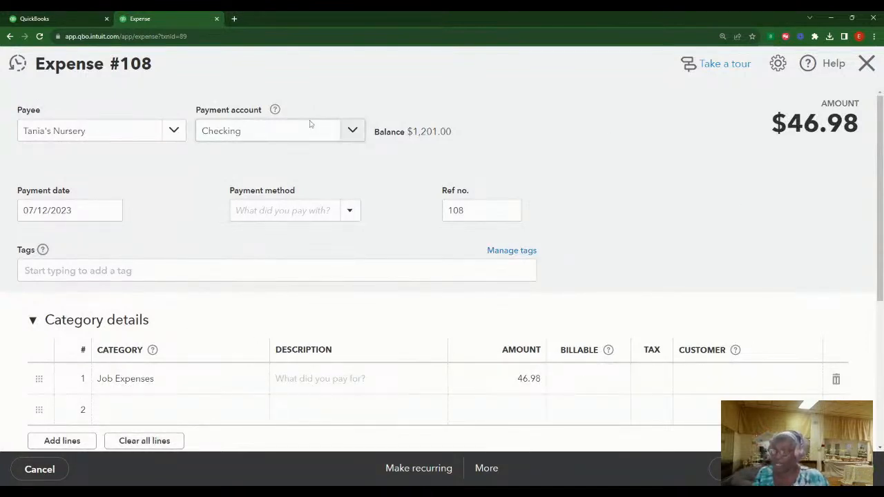
{"action": "left_click", "coordinate": [135, 413]}
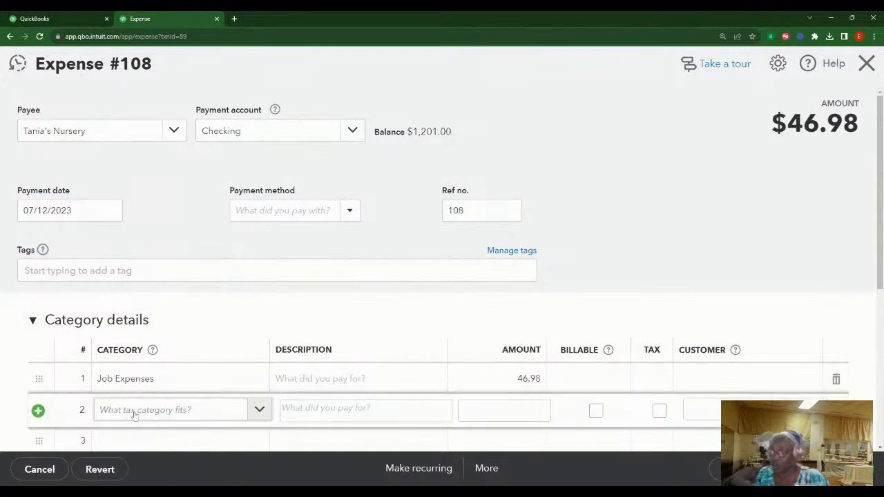
{"action": "left_click", "coordinate": [204, 379]}
{"action": "key", "text": "Tab"}
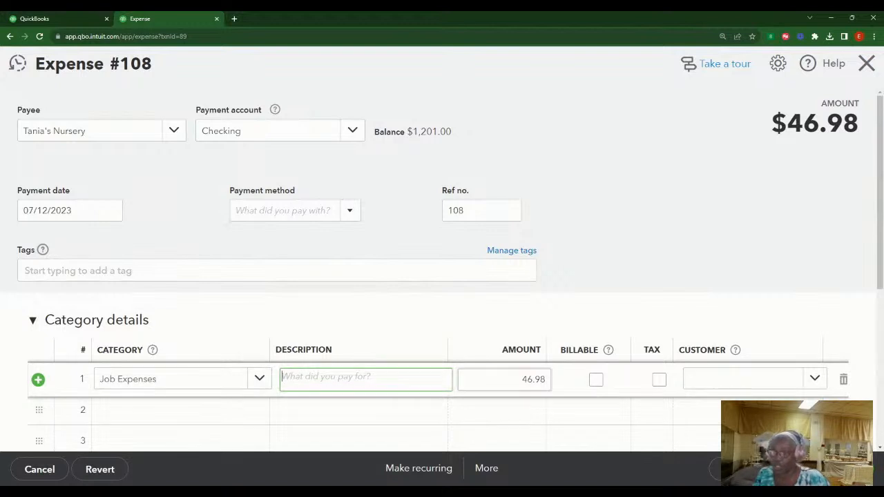
{"action": "key", "text": "Tab"}
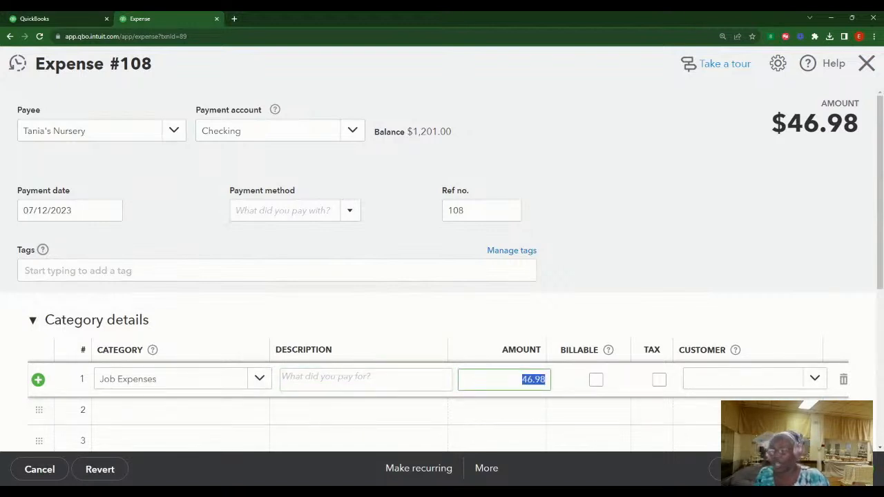
{"action": "left_click", "coordinate": [456, 271]}
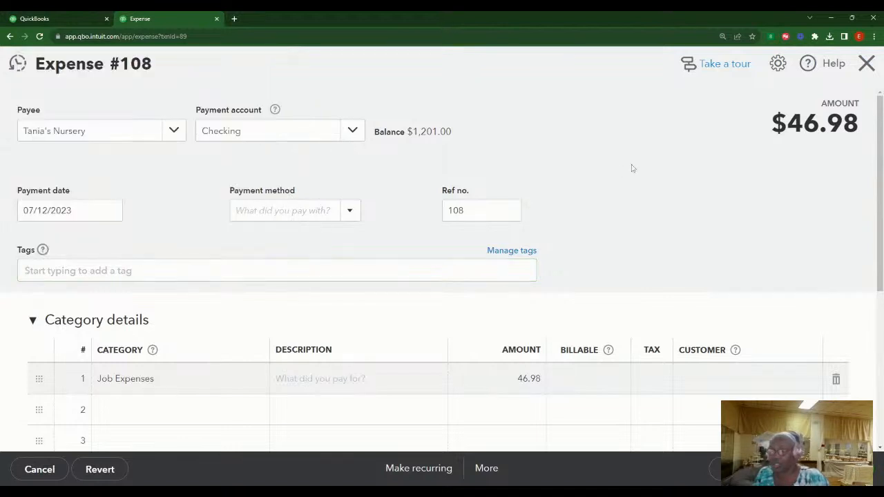
Set the payment method of the Tania's Nursery expense to Cash, and save and close it
{"action": "left_click", "coordinate": [350, 211]}
{"action": "left_click", "coordinate": [285, 281]}
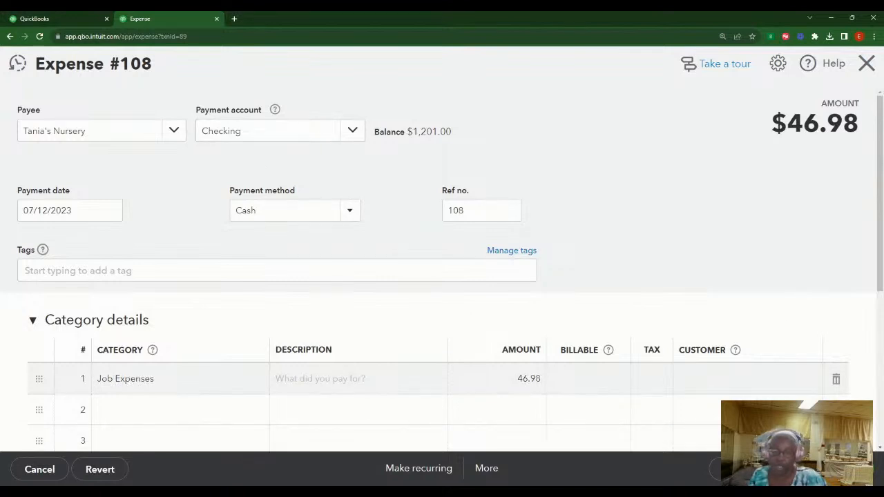
{"action": "left_click", "coordinate": [767, 469]}
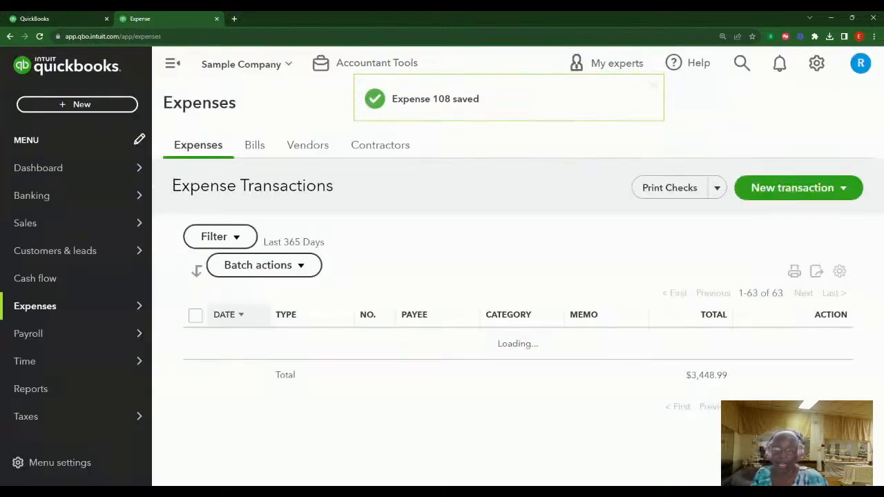
{"action": "scroll", "coordinate": [664, 336], "scroll_direction": "up", "scroll_amount": 3}
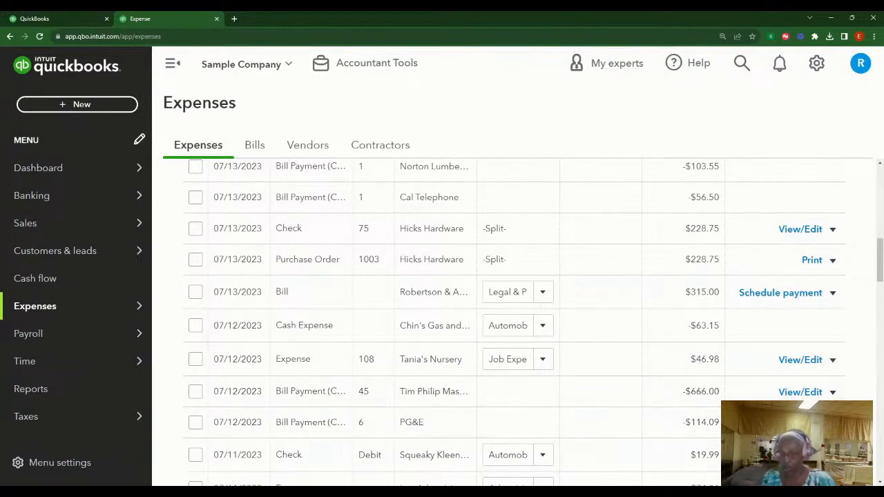
Check the row actions for the Tania's Nursery expense, reopen it and bring up its transaction journal
{"action": "left_click", "coordinate": [834, 360]}
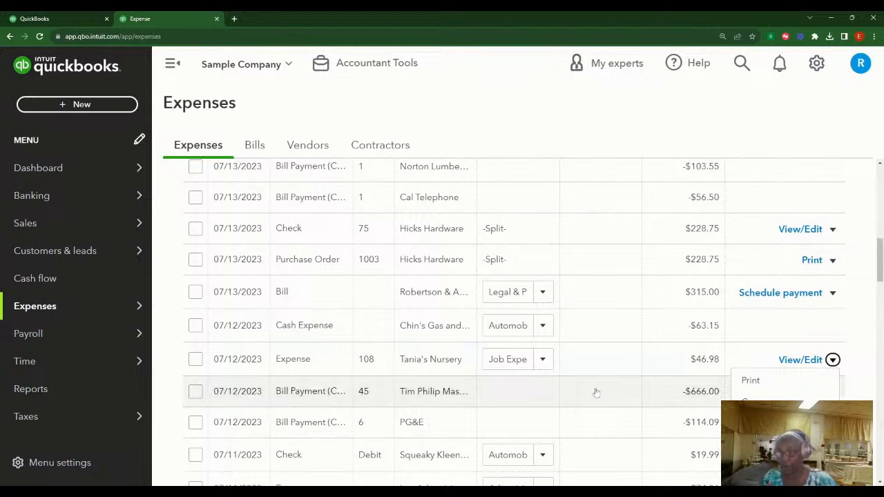
{"action": "left_click", "coordinate": [302, 364]}
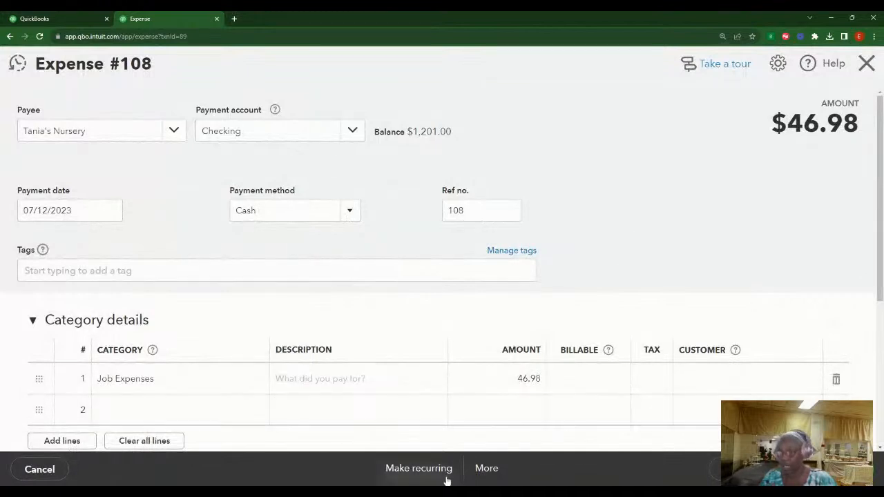
{"action": "left_click", "coordinate": [487, 470]}
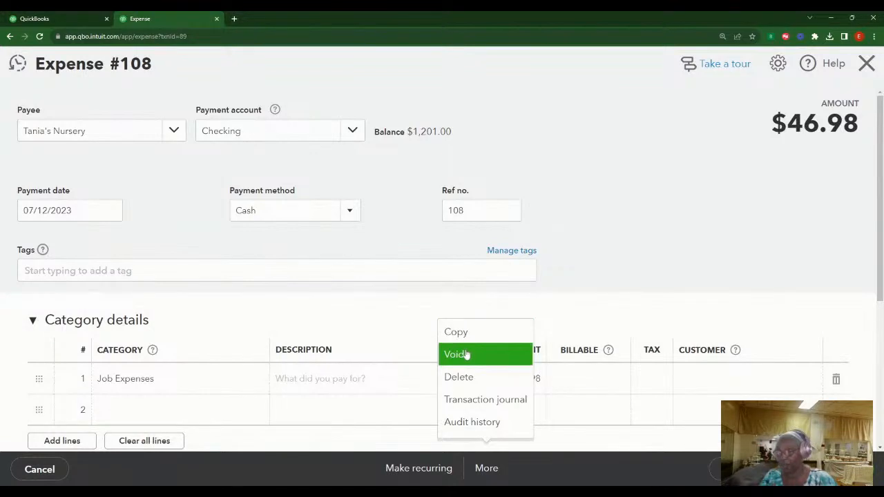
{"action": "left_click", "coordinate": [504, 408]}
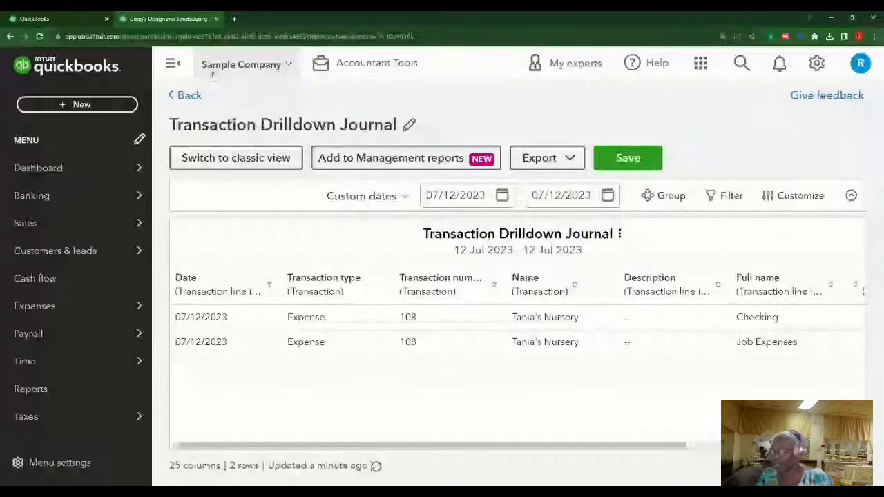
Save the Transaction Drilldown Journal report and go back to the reports list, dismissing the feedback survey
{"action": "left_click", "coordinate": [628, 168]}
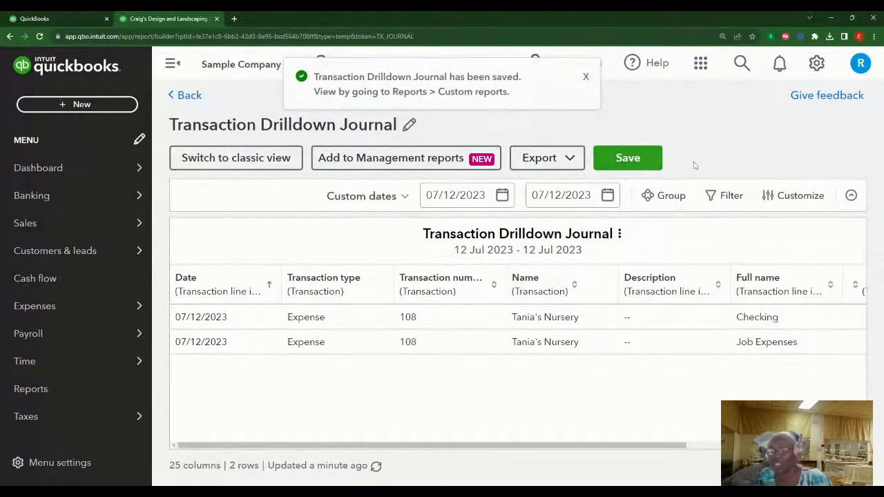
{"action": "left_click", "coordinate": [189, 97]}
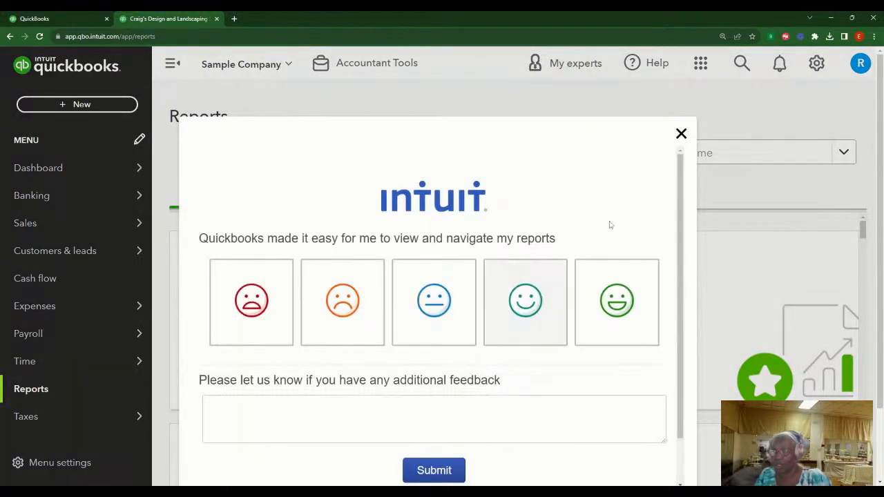
{"action": "left_click", "coordinate": [681, 133]}
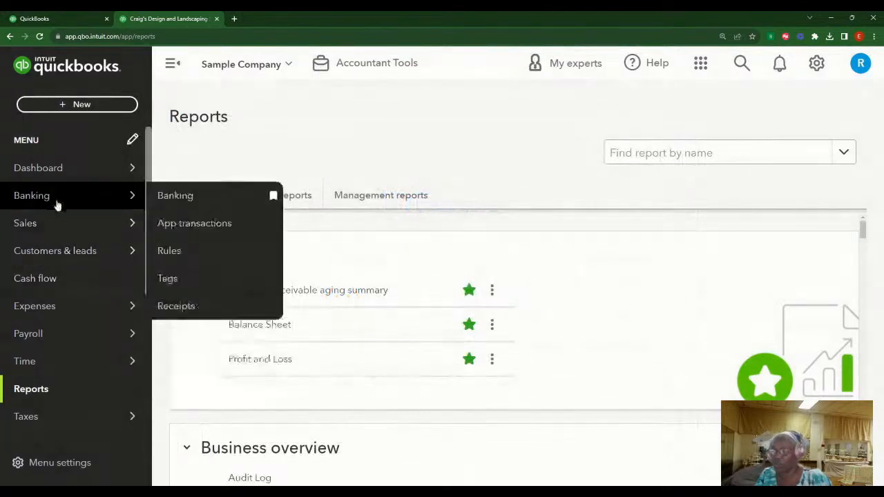
Return to the Expenses page and look through the expense transactions down to mid-July 2023
{"action": "mouse_move", "coordinate": [60, 249]}
{"action": "mouse_move", "coordinate": [83, 312]}
{"action": "left_click", "coordinate": [192, 311]}
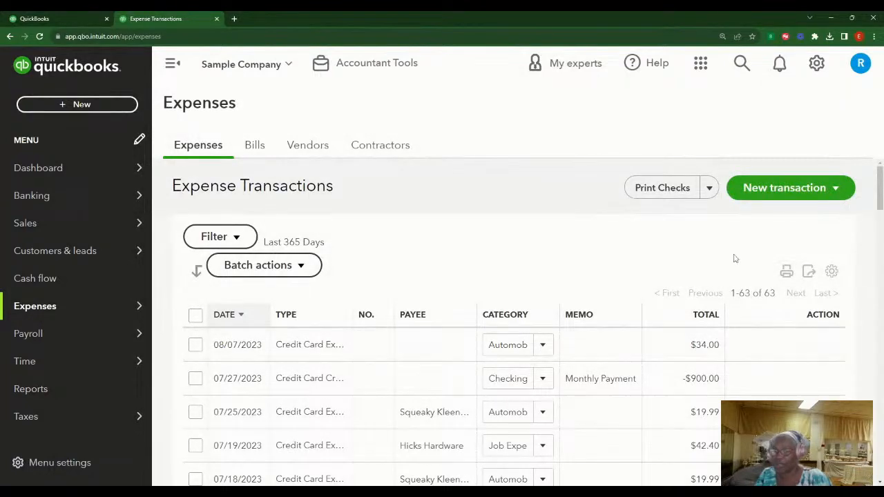
{"action": "scroll", "coordinate": [735, 259], "scroll_direction": "down", "scroll_amount": 1}
{"action": "scroll", "coordinate": [735, 259], "scroll_direction": "down", "scroll_amount": 10}
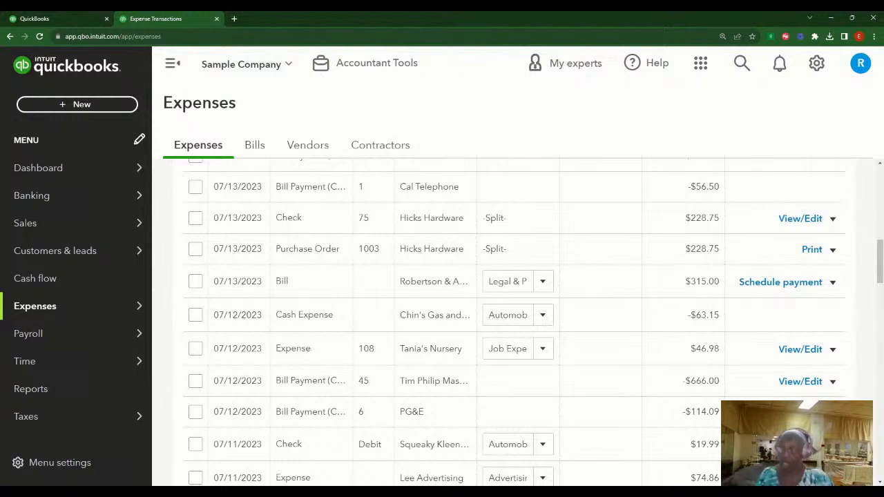
Open the dashboard's Business overview, dismiss the customization tip and look over the profit and loss and bank account cards
{"action": "mouse_move", "coordinate": [42, 178]}
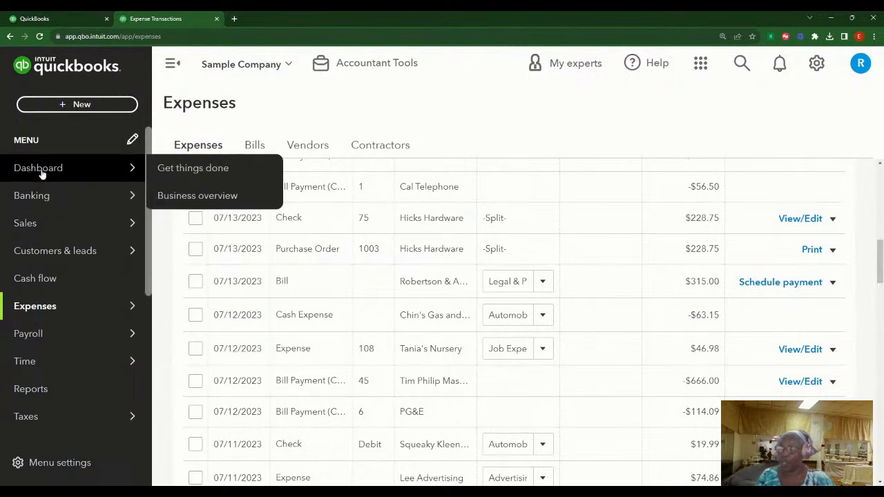
{"action": "left_click", "coordinate": [214, 200]}
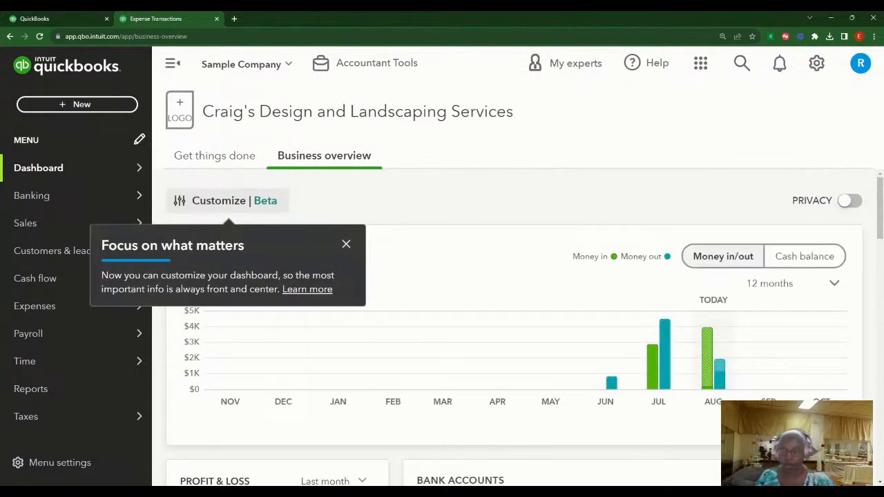
{"action": "left_click", "coordinate": [502, 206]}
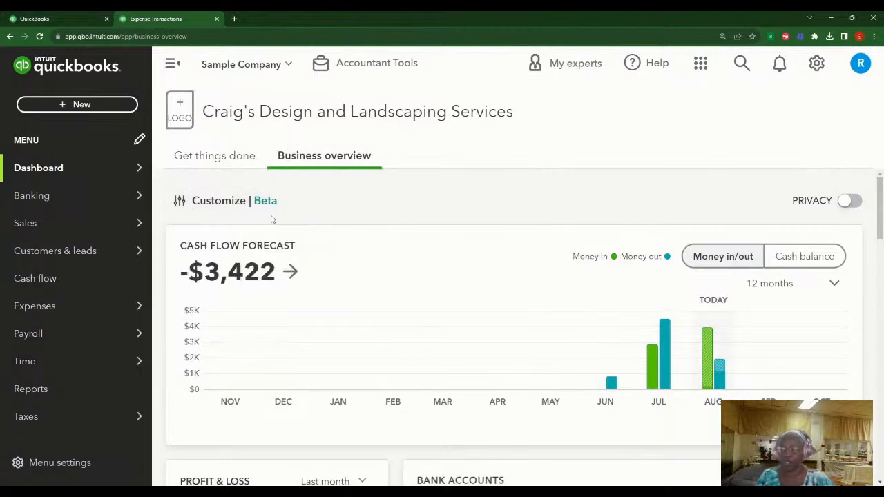
{"action": "scroll", "coordinate": [622, 298], "scroll_direction": "down", "scroll_amount": 1}
{"action": "scroll", "coordinate": [620, 304], "scroll_direction": "down", "scroll_amount": 3}
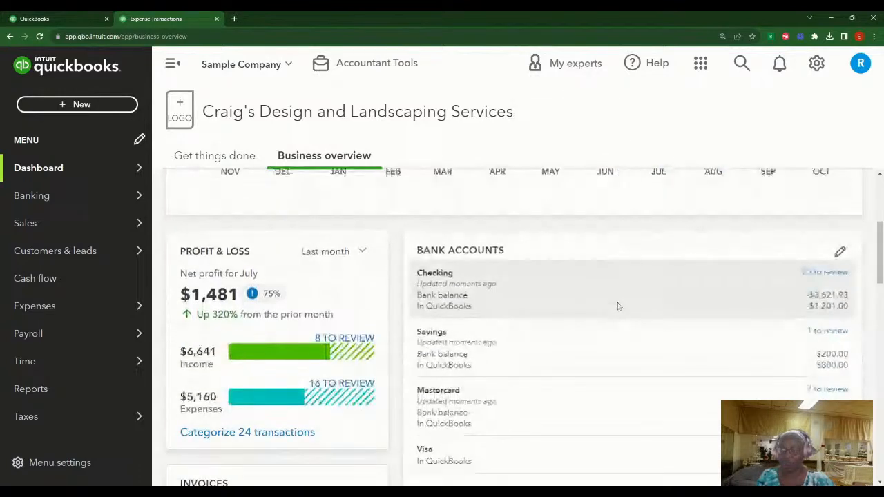
{"action": "scroll", "coordinate": [619, 306], "scroll_direction": "up", "scroll_amount": 4}
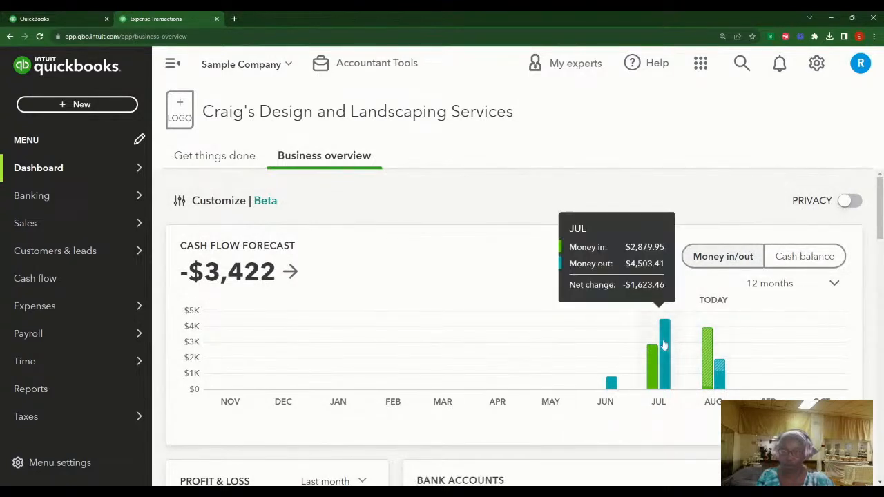
Examine the July figures in the cash flow forecast chart using the Money in/out view
{"action": "mouse_move", "coordinate": [664, 346]}
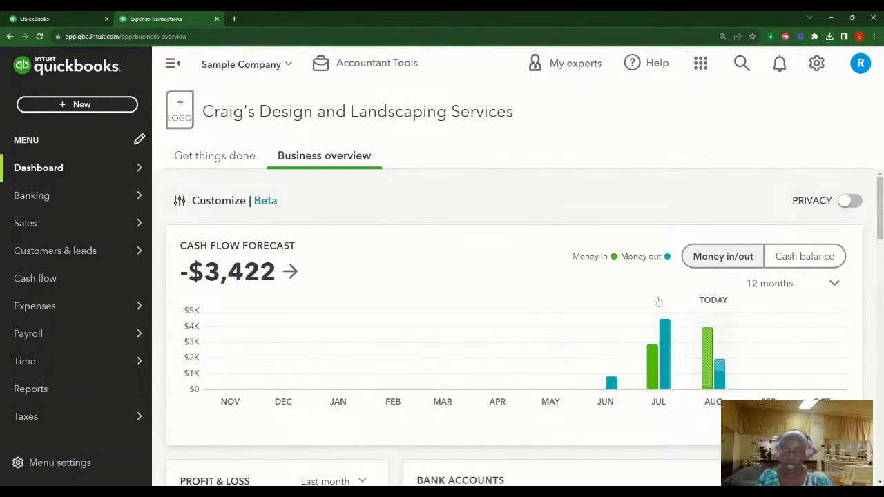
{"action": "left_click", "coordinate": [729, 262]}
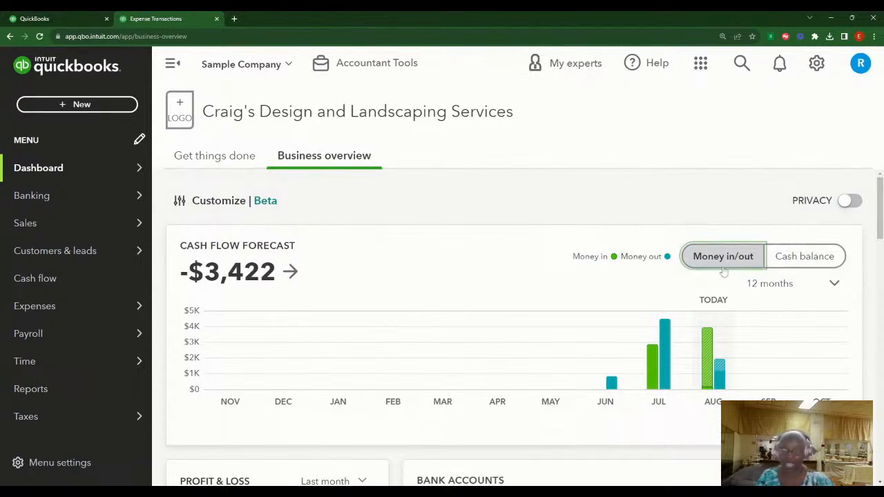
{"action": "scroll", "coordinate": [791, 296], "scroll_direction": "down", "scroll_amount": 2}
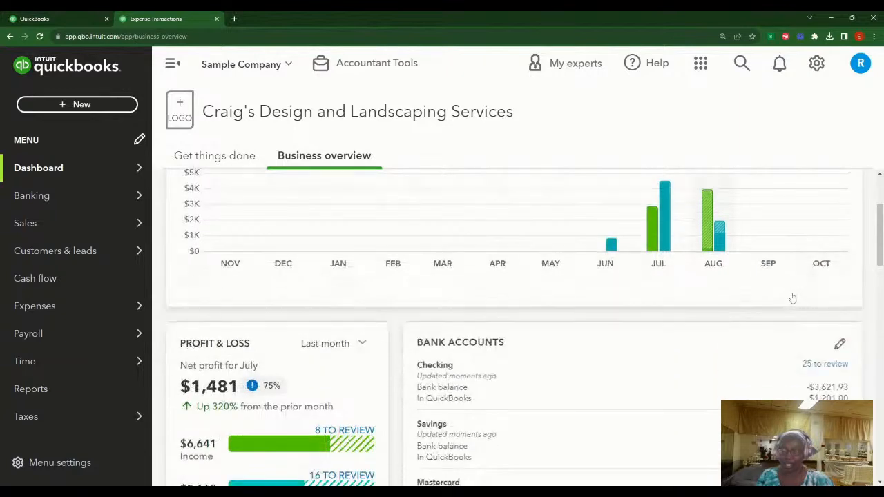
{"action": "scroll", "coordinate": [792, 297], "scroll_direction": "up", "scroll_amount": 2}
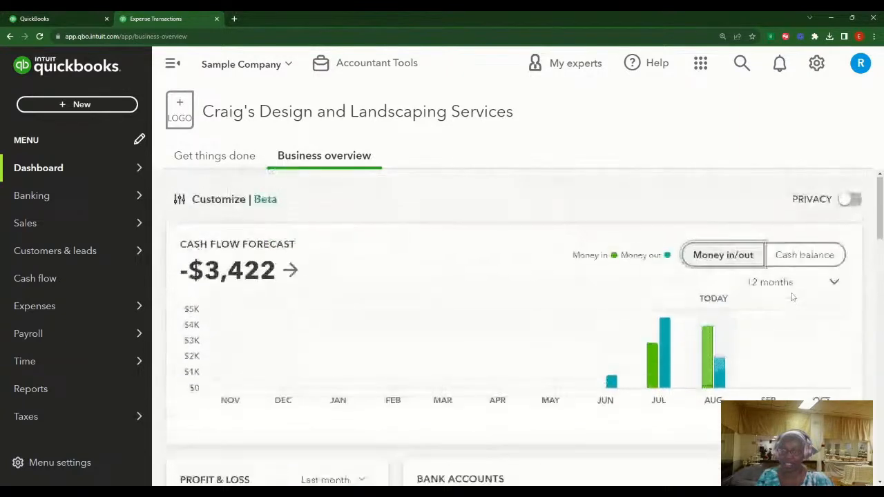
{"action": "left_click", "coordinate": [726, 256]}
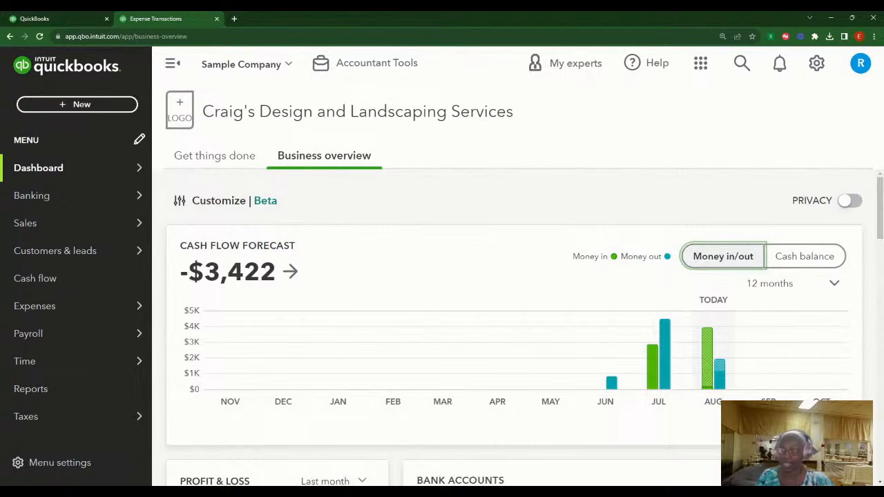
Review the Expenses card's date range options and last 30 days breakdown, and open its Transaction Drilldown Report
{"action": "scroll", "coordinate": [513, 284], "scroll_direction": "down", "scroll_amount": 4}
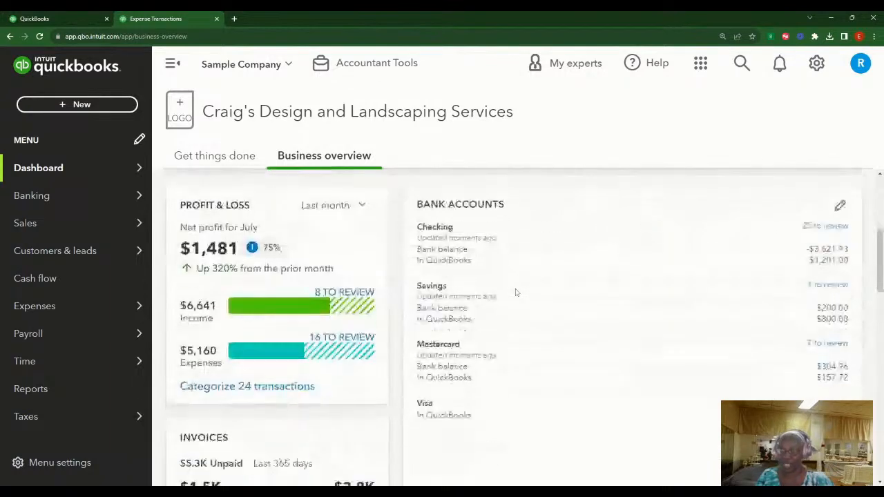
{"action": "scroll", "coordinate": [787, 311], "scroll_direction": "down", "scroll_amount": 3}
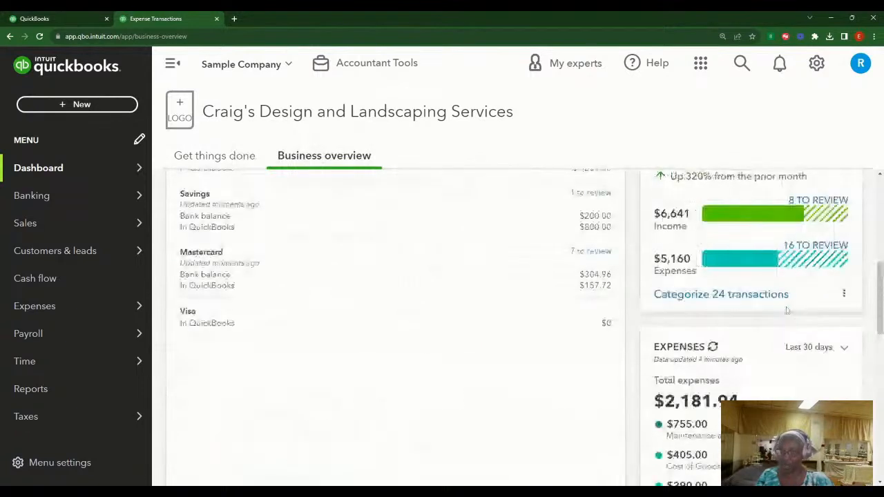
{"action": "scroll", "coordinate": [787, 312], "scroll_direction": "down", "scroll_amount": 1}
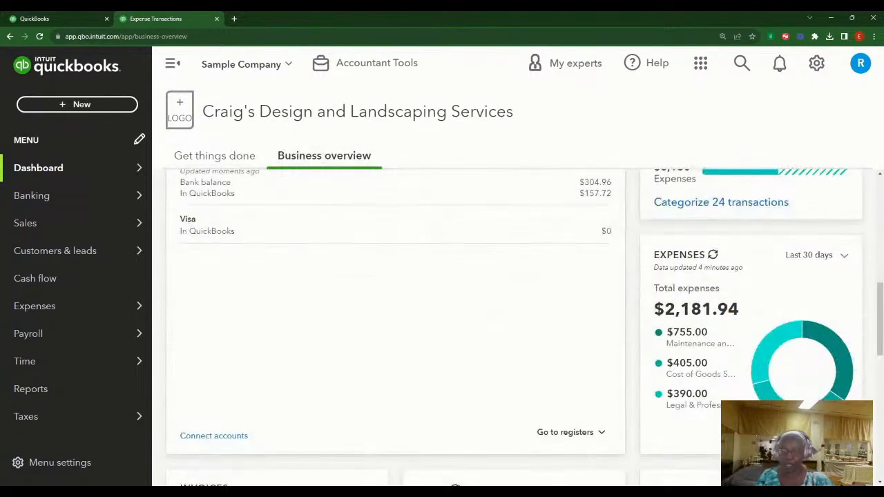
{"action": "left_click", "coordinate": [844, 255]}
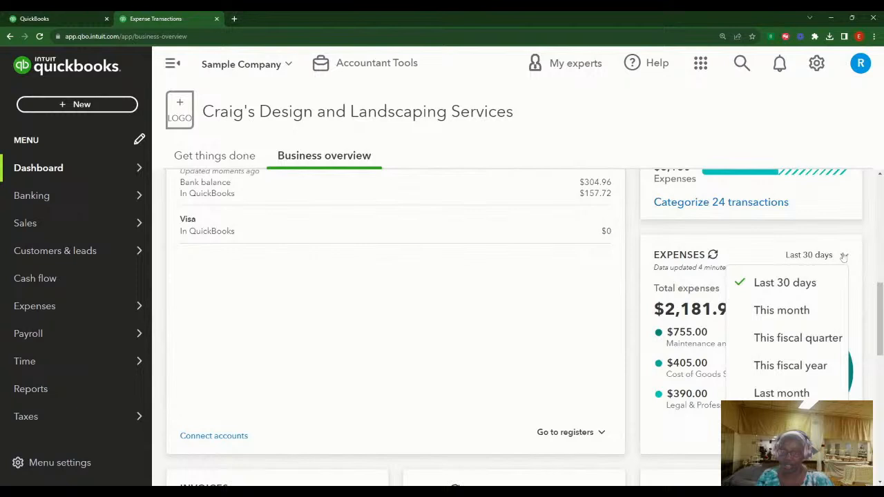
{"action": "left_click", "coordinate": [844, 256]}
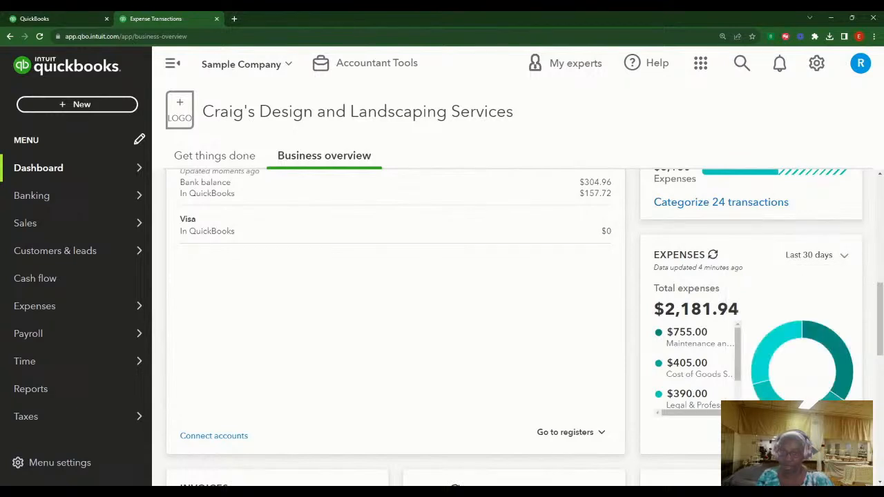
{"action": "scroll", "coordinate": [797, 304], "scroll_direction": "down", "scroll_amount": 2}
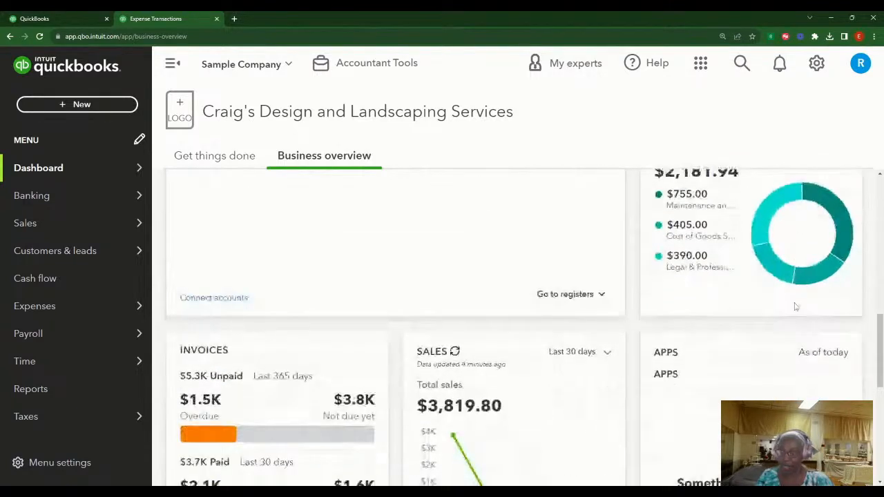
{"action": "scroll", "coordinate": [795, 307], "scroll_direction": "up", "scroll_amount": 3}
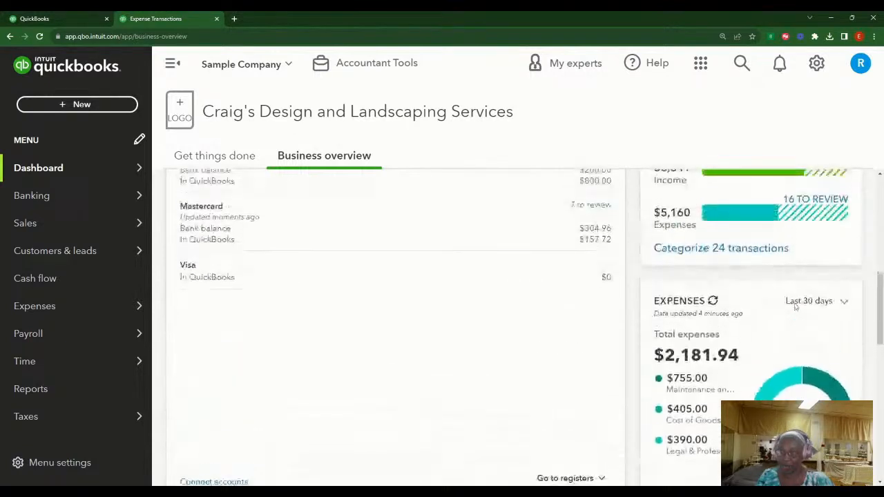
{"action": "scroll", "coordinate": [794, 304], "scroll_direction": "down", "scroll_amount": 1}
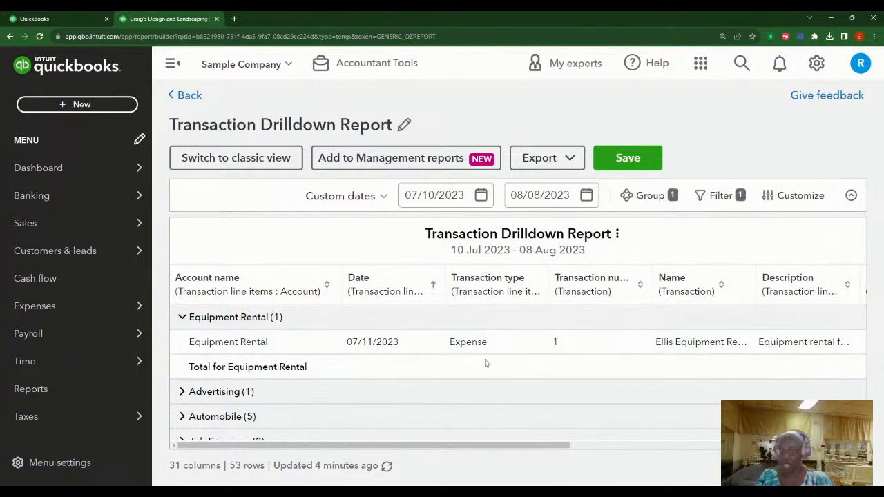
Look over the drilldown report's account groups, and switch it to classic view to review the listed transactions
{"action": "scroll", "coordinate": [390, 384], "scroll_direction": "down", "scroll_amount": 1}
{"action": "scroll", "coordinate": [390, 384], "scroll_direction": "down", "scroll_amount": 1}
{"action": "left_click_drag", "start_coordinate": [496, 447], "coordinate": [290, 428]}
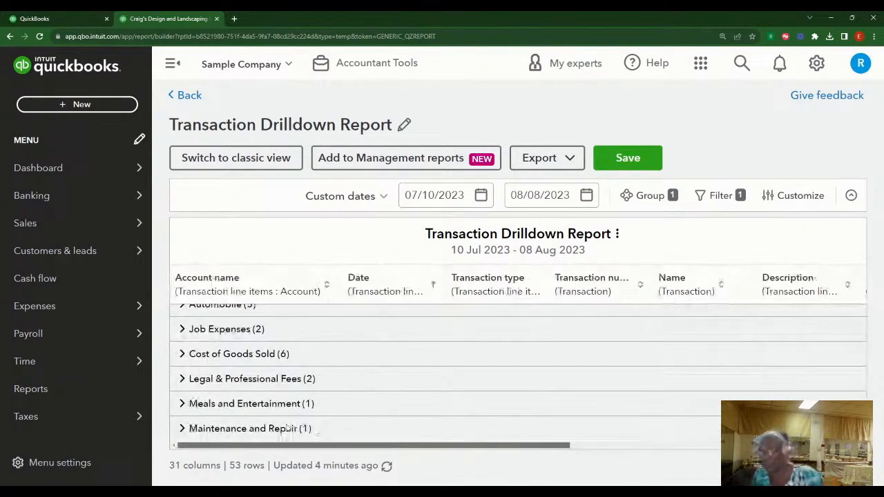
{"action": "left_click", "coordinate": [254, 159]}
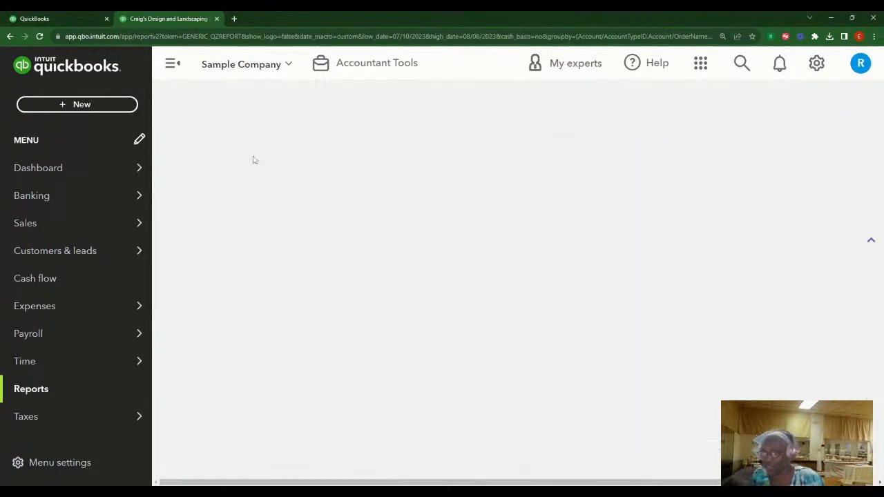
{"action": "scroll", "coordinate": [736, 334], "scroll_direction": "down", "scroll_amount": 4}
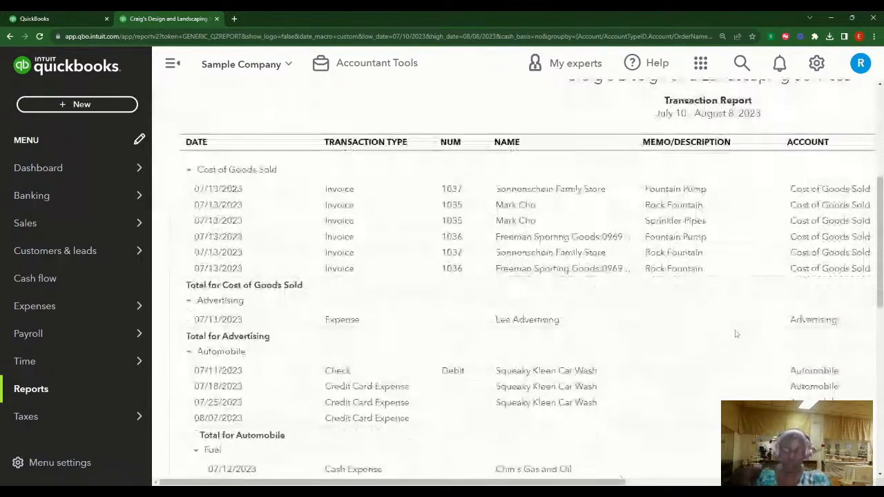
{"action": "scroll", "coordinate": [735, 333], "scroll_direction": "down", "scroll_amount": 1}
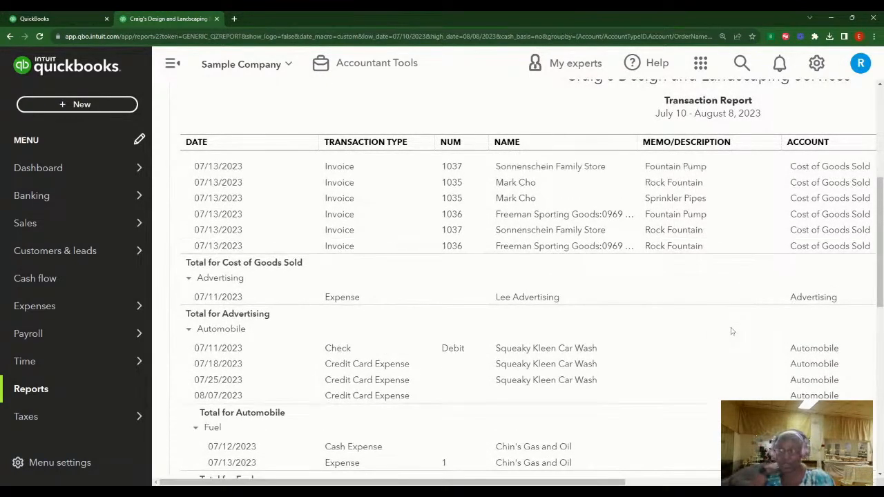
{"action": "scroll", "coordinate": [691, 322], "scroll_direction": "up", "scroll_amount": 1}
{"action": "scroll", "coordinate": [663, 316], "scroll_direction": "up", "scroll_amount": 4}
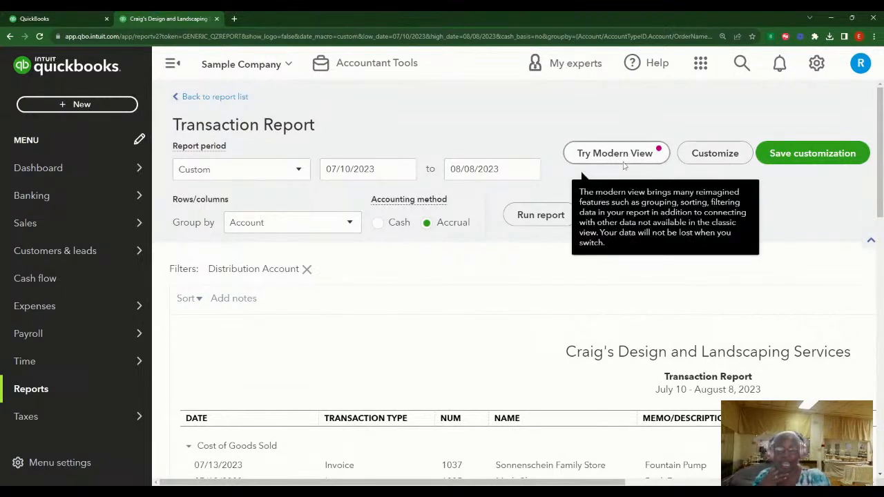
Return the report to modern view and look through its account groups from Equipment Rental to Maintenance and Repair
{"action": "left_click", "coordinate": [617, 158]}
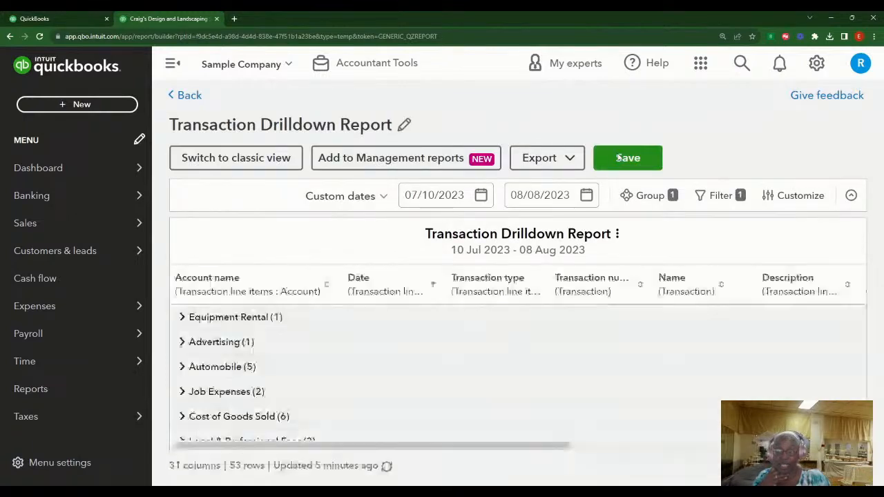
{"action": "scroll", "coordinate": [748, 321], "scroll_direction": "down", "scroll_amount": 3}
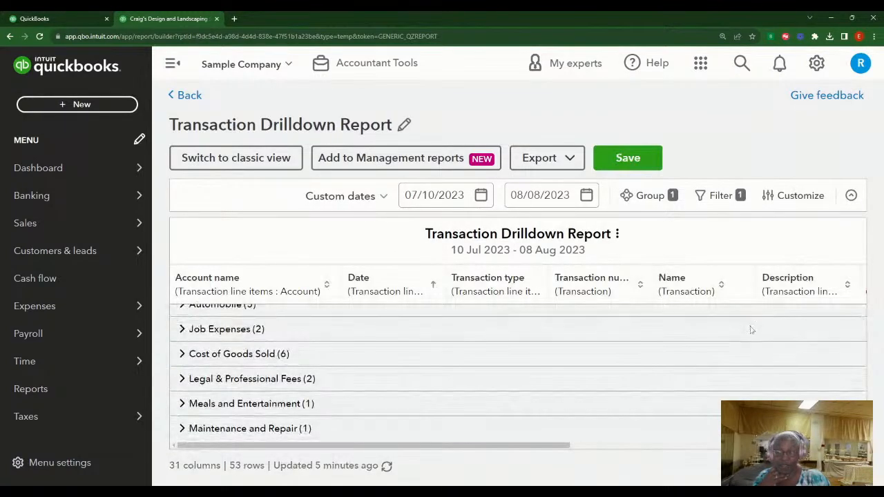
{"action": "scroll", "coordinate": [778, 356], "scroll_direction": "up", "scroll_amount": 3}
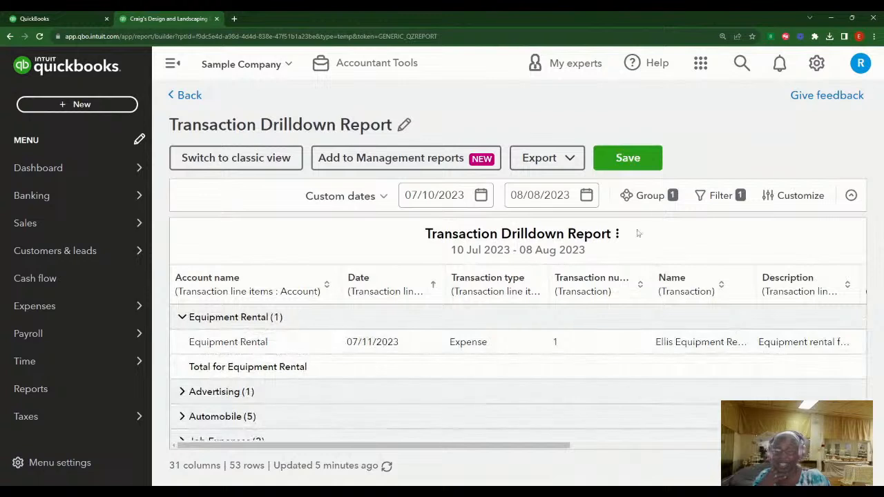
Switch the report to classic view again and collapse the navigation menu to show more of its columns
{"action": "left_click", "coordinate": [253, 165]}
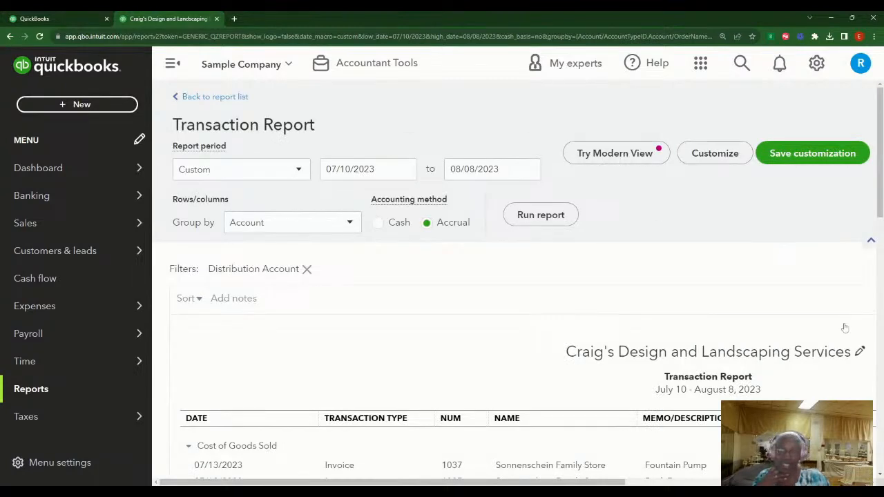
{"action": "left_click_drag", "start_coordinate": [599, 483], "coordinate": [646, 480]}
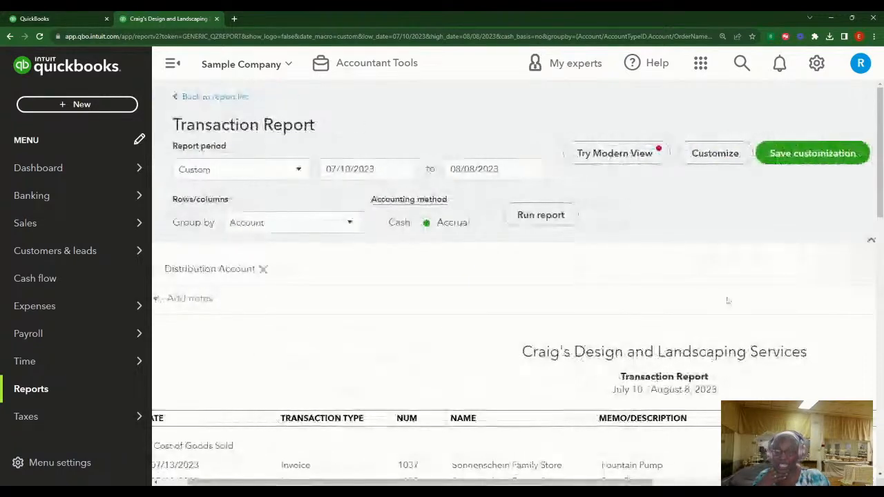
{"action": "scroll", "coordinate": [726, 300], "scroll_direction": "down", "scroll_amount": 5}
{"action": "scroll", "coordinate": [728, 300], "scroll_direction": "down", "scroll_amount": 3}
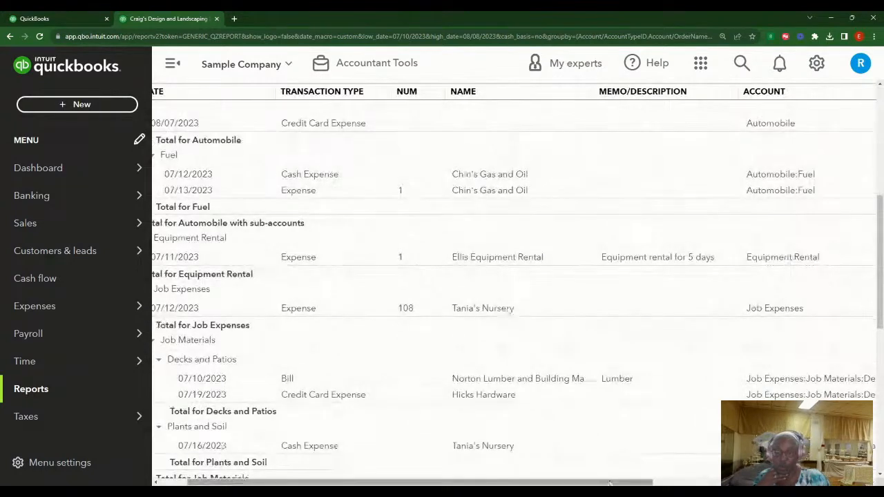
{"action": "left_click_drag", "start_coordinate": [242, 482], "coordinate": [213, 482]}
{"action": "left_click", "coordinate": [173, 64]}
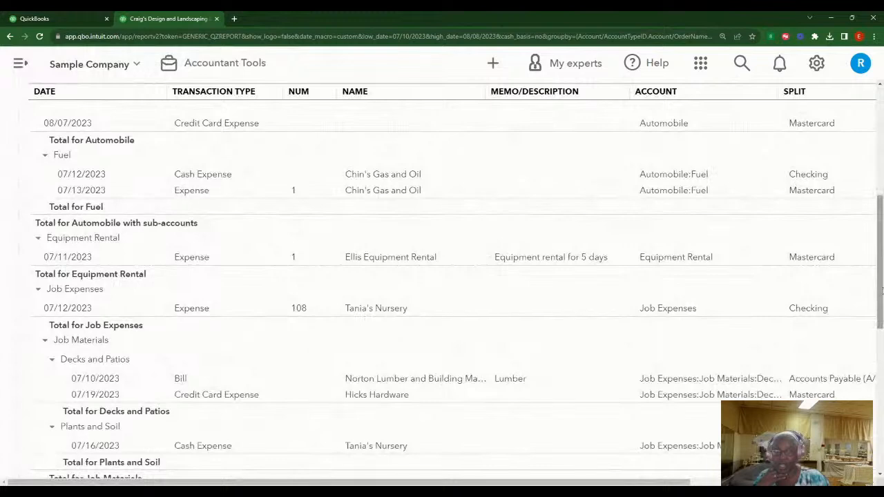
Look through the Transaction Report's expense groups down to the total and collapse the Meals and Entertainment group
{"action": "scroll", "coordinate": [876, 269], "scroll_direction": "up", "scroll_amount": 3}
{"action": "scroll", "coordinate": [442, 276], "scroll_direction": "up", "scroll_amount": 2}
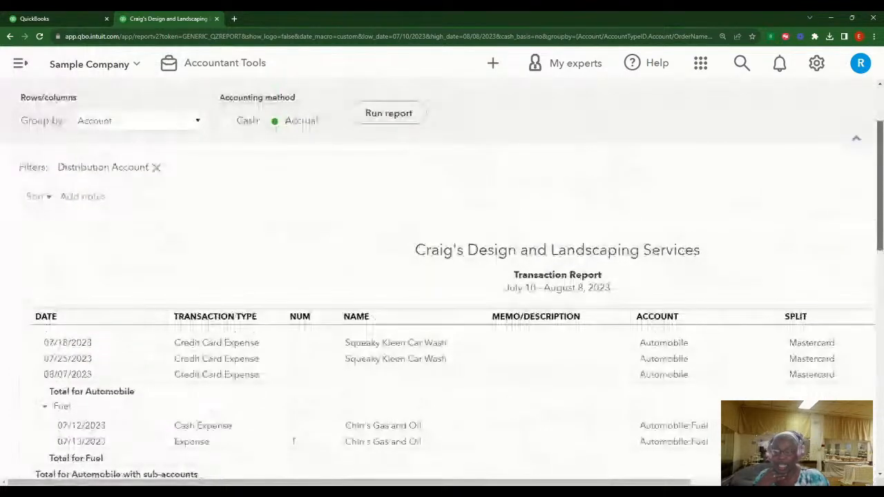
{"action": "scroll", "coordinate": [880, 231], "scroll_direction": "down", "scroll_amount": 1}
{"action": "scroll", "coordinate": [881, 231], "scroll_direction": "down", "scroll_amount": 2}
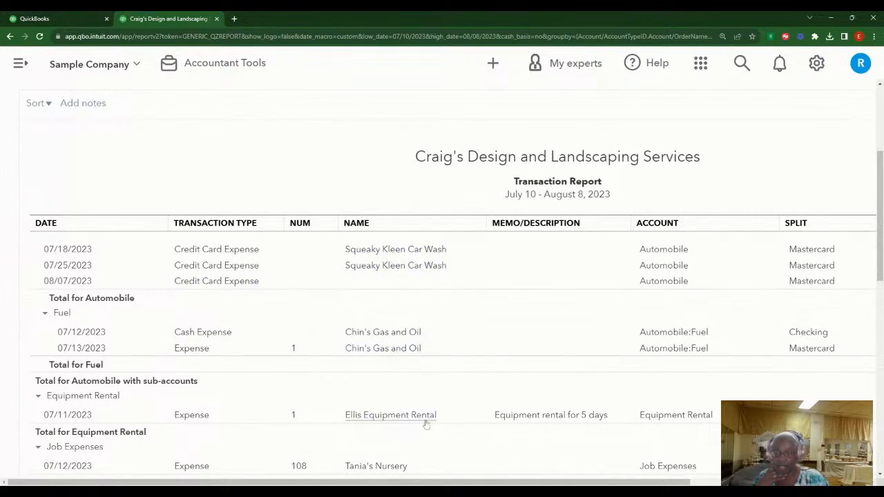
{"action": "key", "text": "ctrl+a"}
{"action": "scroll", "coordinate": [612, 311], "scroll_direction": "down", "scroll_amount": 7}
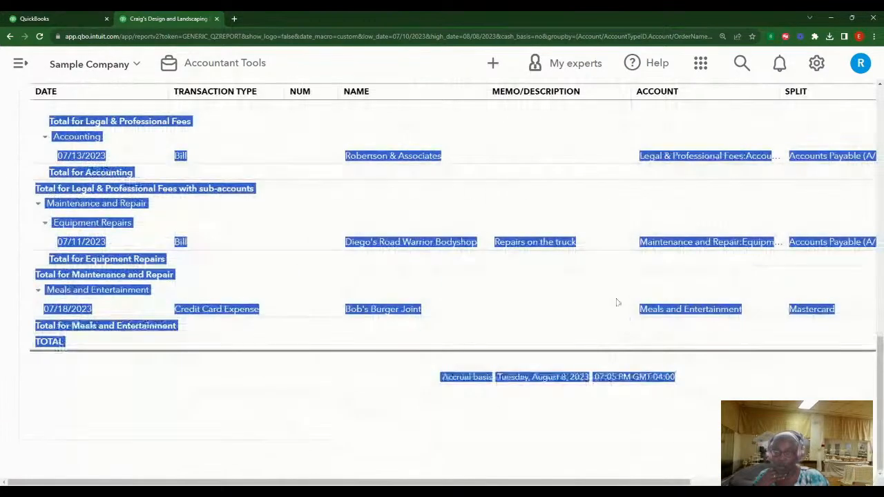
{"action": "left_click", "coordinate": [755, 336]}
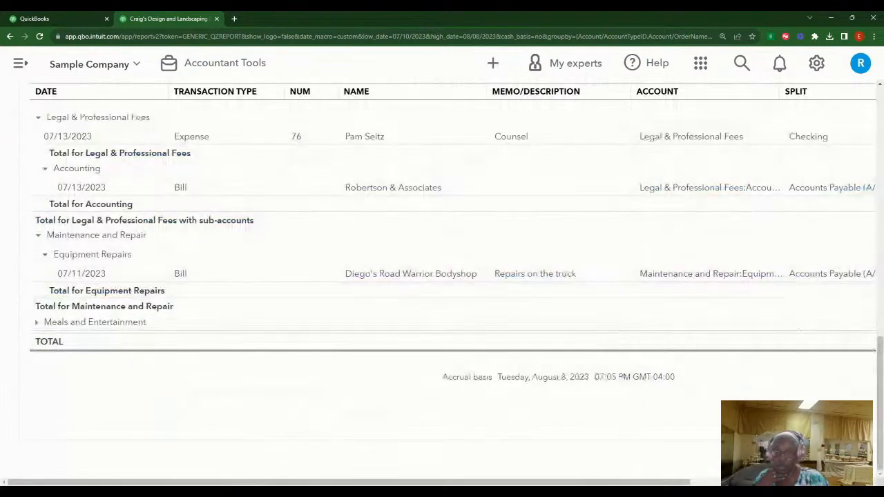
Examine the accounts, splits, amounts and balances of the transactions across the report's expense groups
{"action": "scroll", "coordinate": [881, 413], "scroll_direction": "right", "scroll_amount": 5}
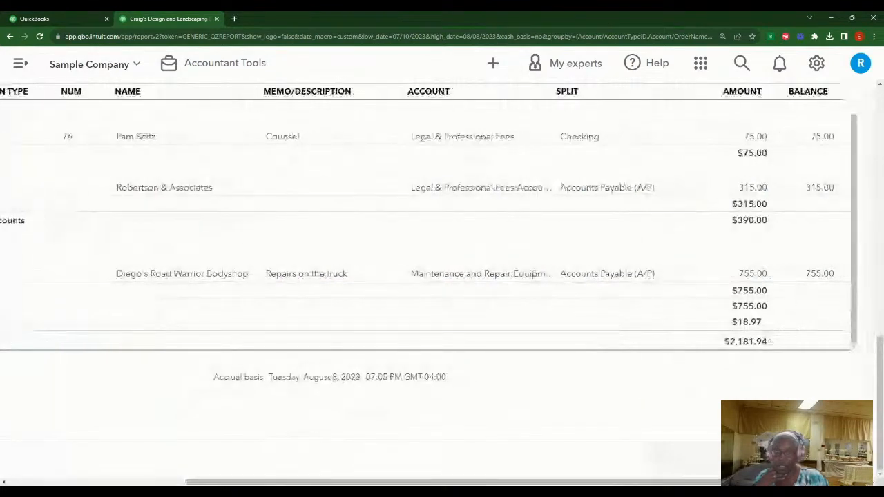
{"action": "scroll", "coordinate": [881, 413], "scroll_direction": "up", "scroll_amount": 10}
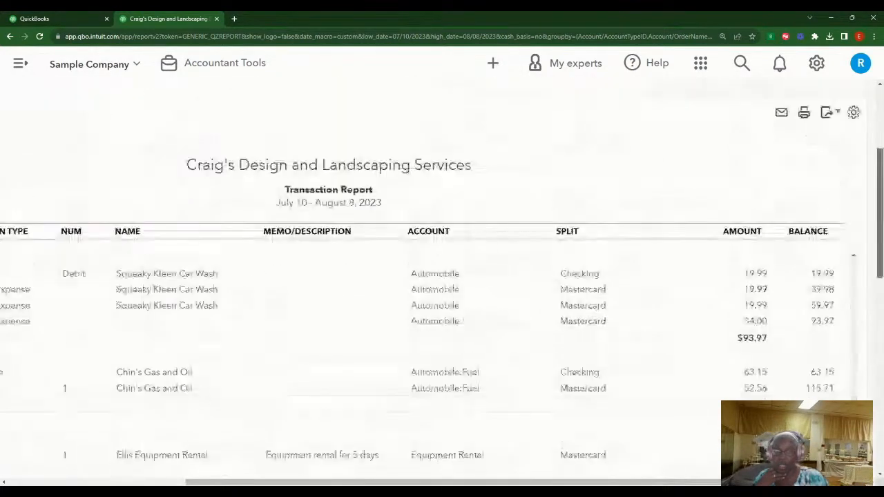
{"action": "scroll", "coordinate": [881, 413], "scroll_direction": "down", "scroll_amount": 1}
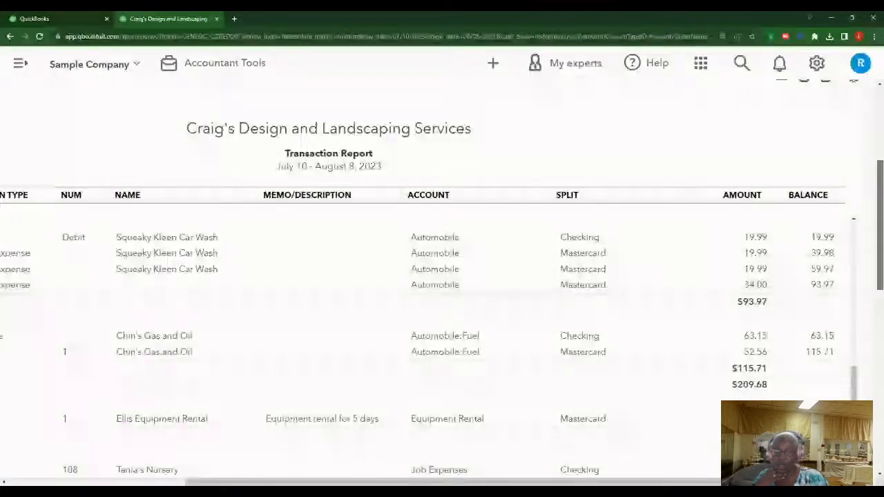
{"action": "scroll", "coordinate": [682, 419], "scroll_direction": "down", "scroll_amount": 1}
{"action": "left_click_drag", "start_coordinate": [665, 482], "coordinate": [515, 477]}
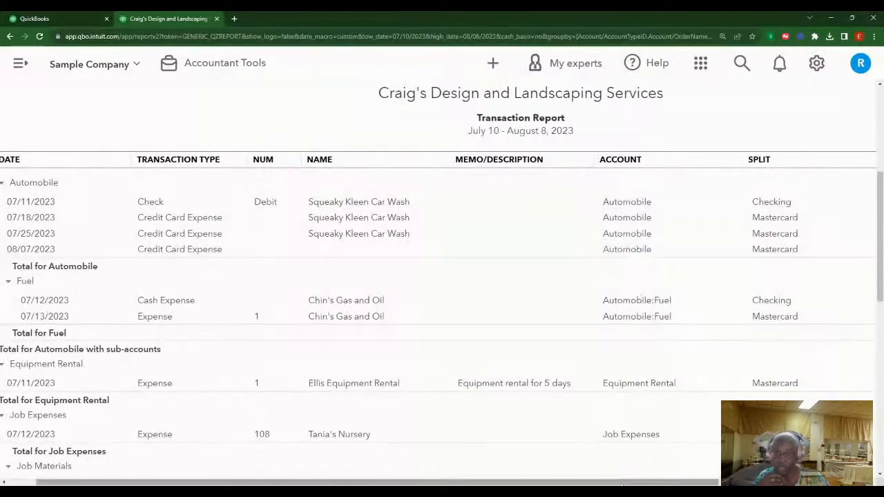
{"action": "left_click_drag", "start_coordinate": [627, 484], "coordinate": [776, 484]}
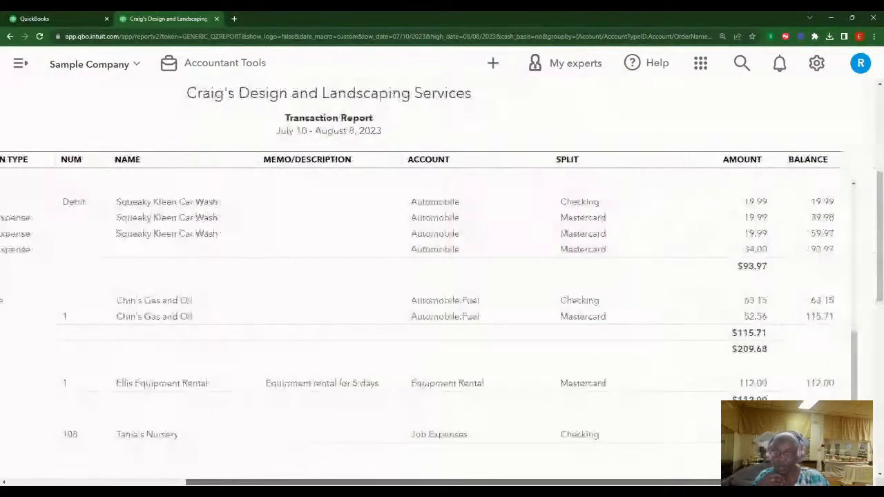
{"action": "left_click_drag", "start_coordinate": [744, 485], "coordinate": [563, 483]}
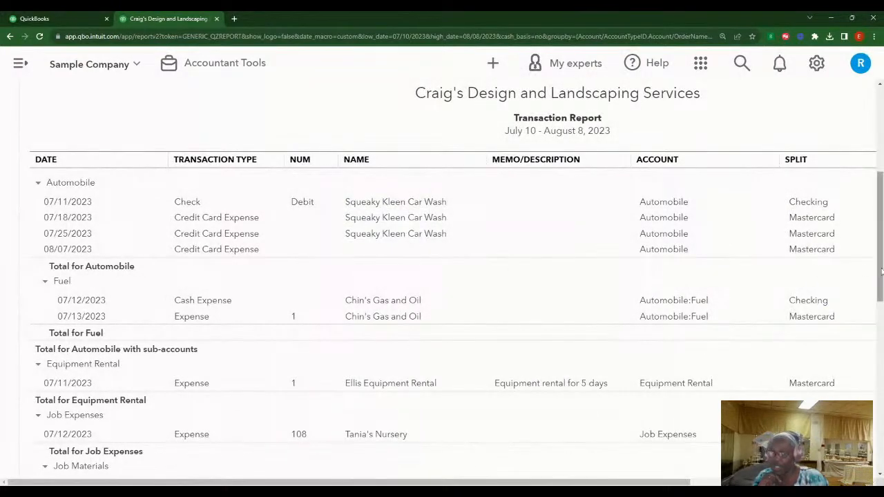
{"action": "left_click_drag", "start_coordinate": [881, 273], "coordinate": [881, 385]}
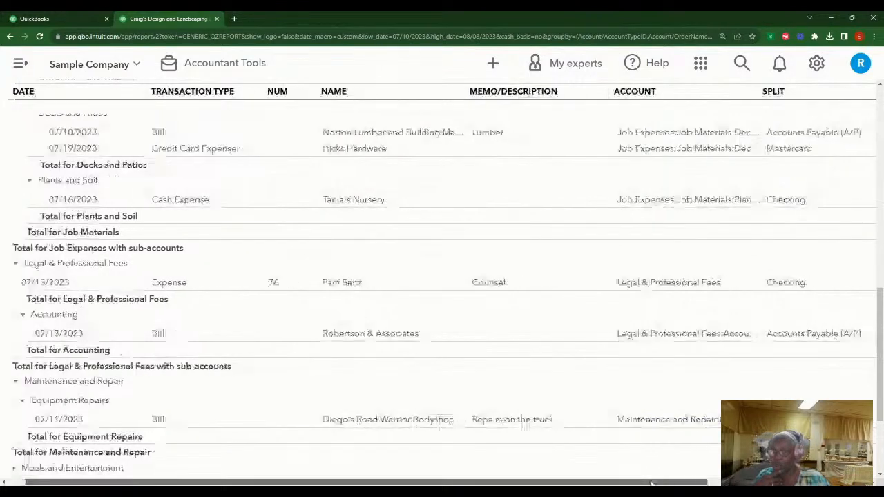
{"action": "scroll", "coordinate": [632, 484], "scroll_direction": "right", "scroll_amount": 3}
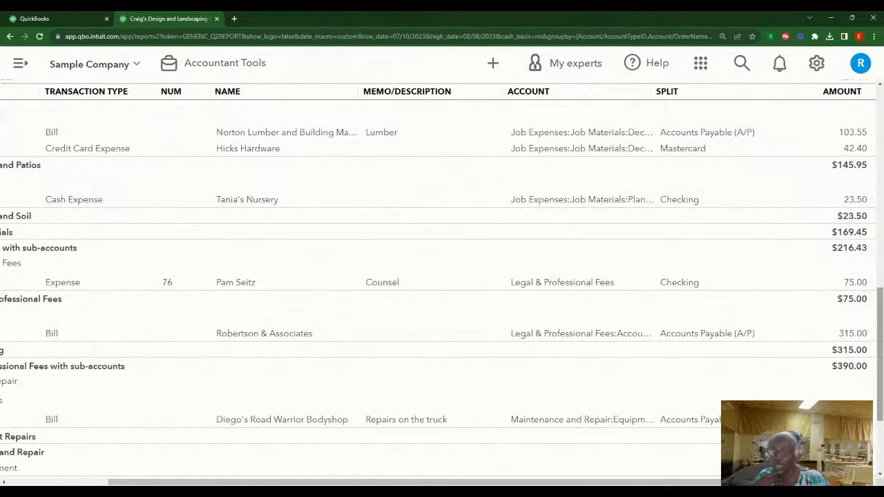
{"action": "scroll", "coordinate": [442, 277], "scroll_direction": "up", "scroll_amount": 5}
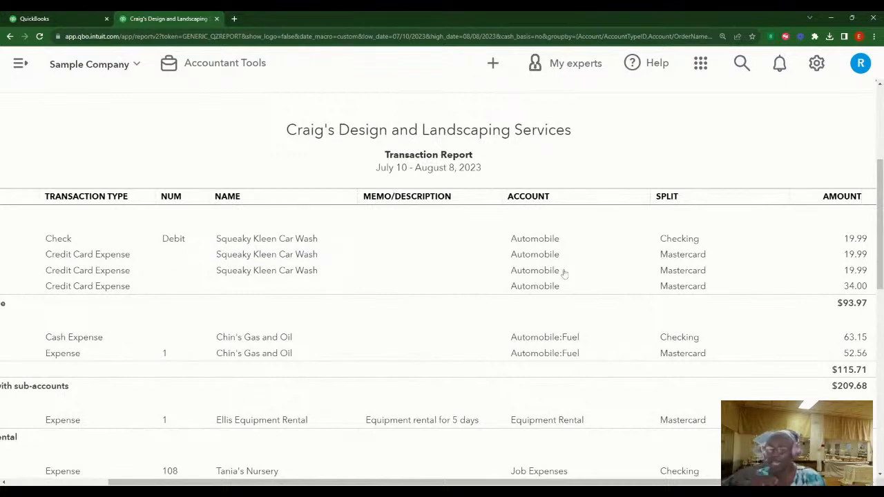
Open the 07/18/2023 Squeaky Kleen Car Wash expense under Automobile, change its category to Bank Charges and save it
{"action": "left_click", "coordinate": [287, 256]}
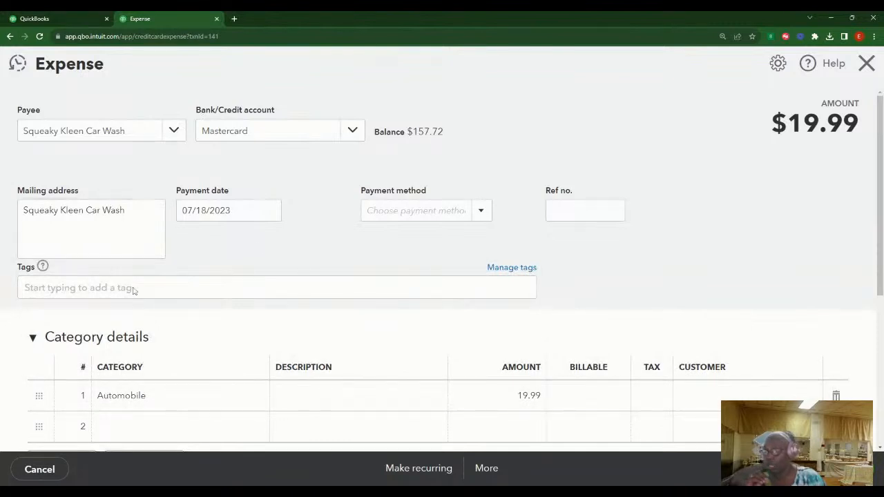
{"action": "left_click", "coordinate": [244, 402]}
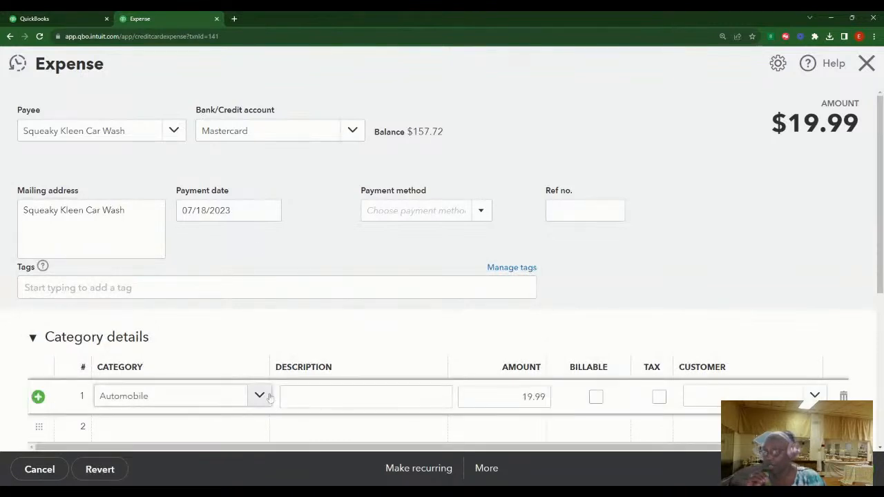
{"action": "left_click", "coordinate": [259, 397]}
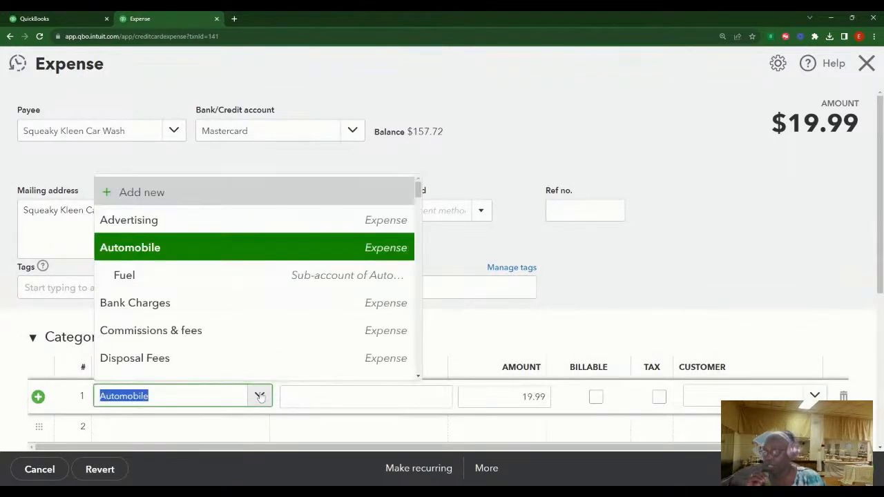
{"action": "left_click", "coordinate": [161, 304]}
{"action": "key", "text": "ctrl+alt+d"}
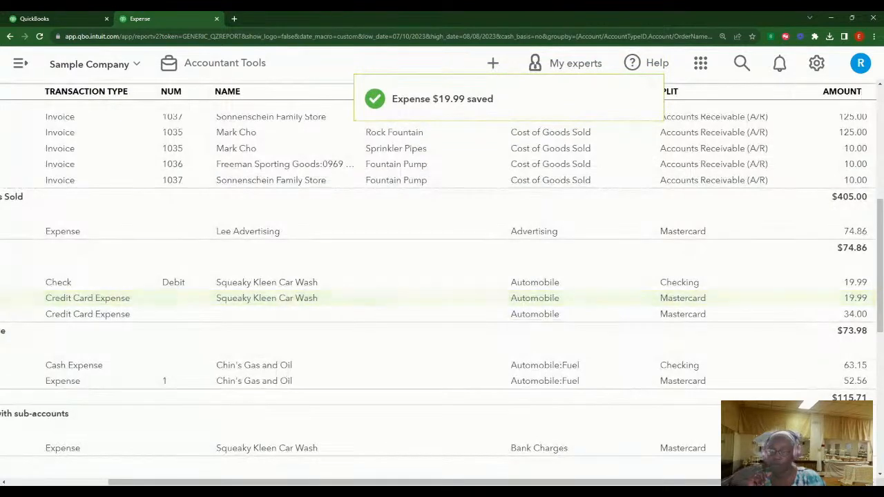
Check the Automobile and Bank Charges groups in the report for the recategorized Squeaky Kleen Car Wash expense
{"action": "left_click_drag", "start_coordinate": [879, 281], "coordinate": [880, 303]}
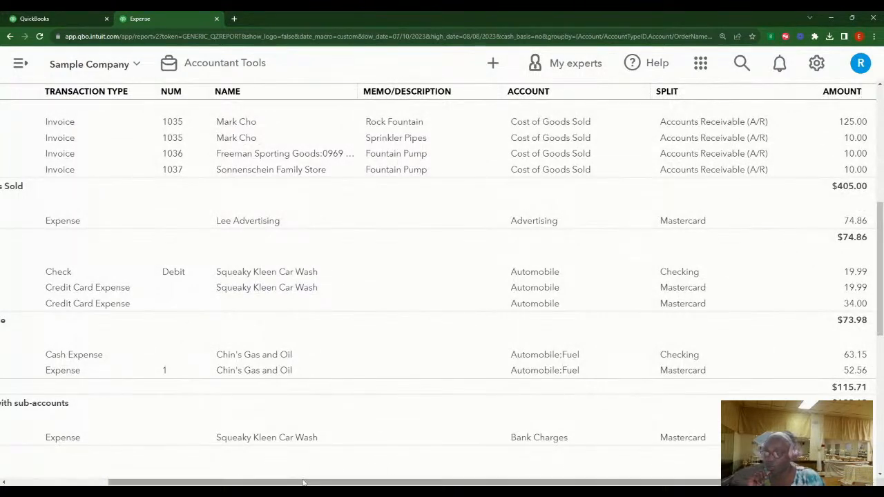
{"action": "left_click_drag", "start_coordinate": [299, 484], "coordinate": [138, 458]}
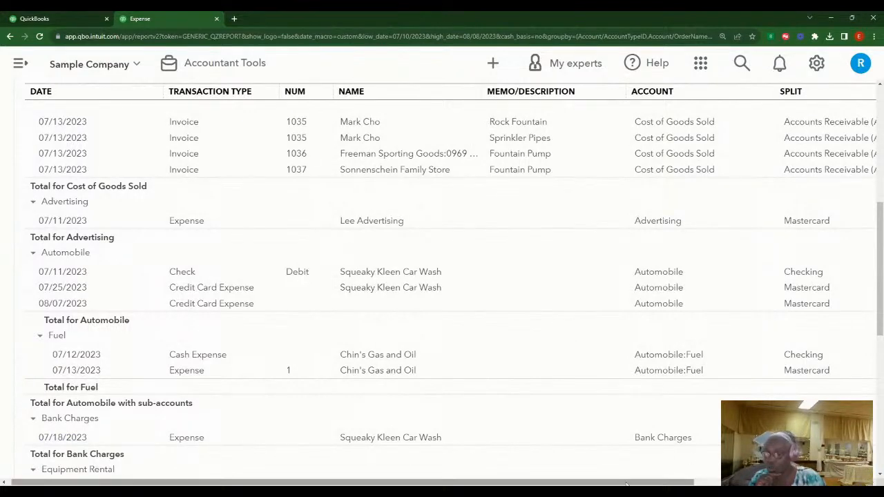
{"action": "left_click_drag", "start_coordinate": [667, 484], "coordinate": [843, 483]}
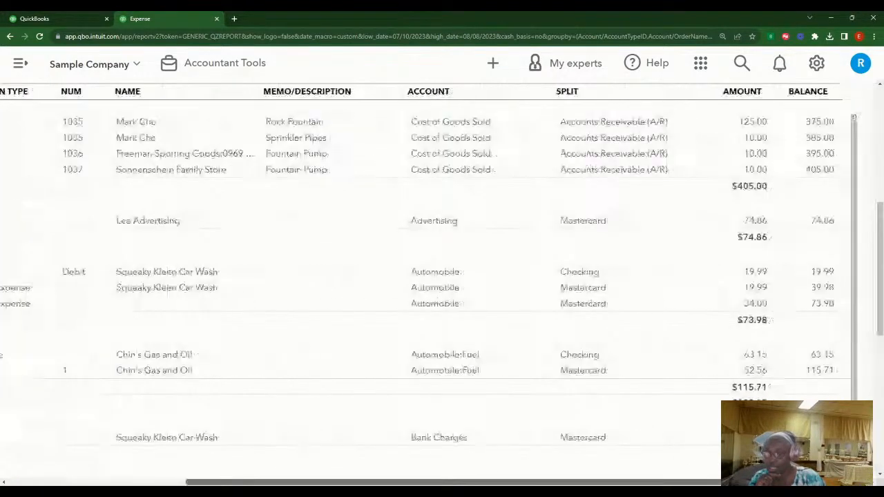
{"action": "scroll", "coordinate": [583, 460], "scroll_direction": "left", "scroll_amount": 5}
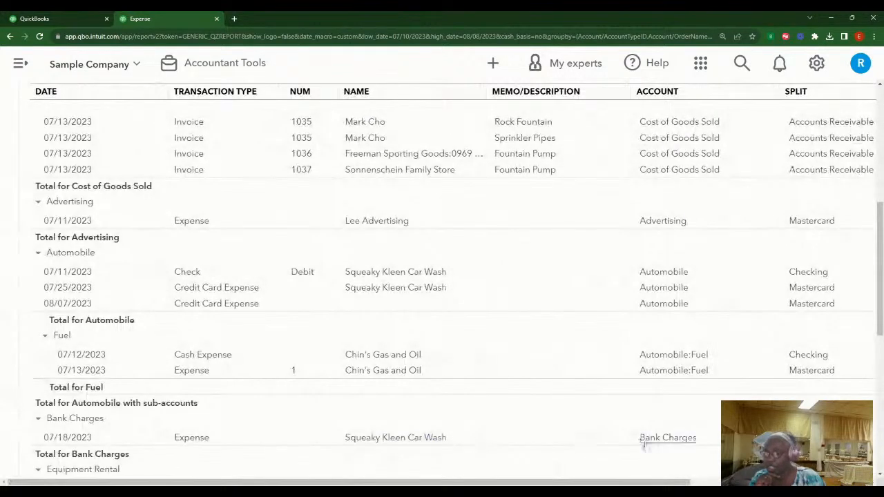
Open the 07/18/2023 Squeaky Kleen Car Wash expense under Bank Charges, set its category back to Automobile and save it
{"action": "left_click", "coordinate": [395, 443]}
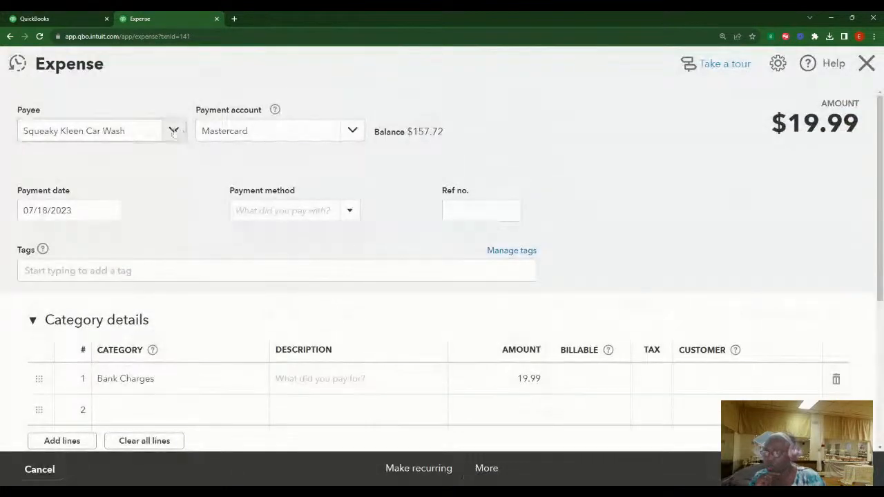
{"action": "left_click", "coordinate": [187, 378]}
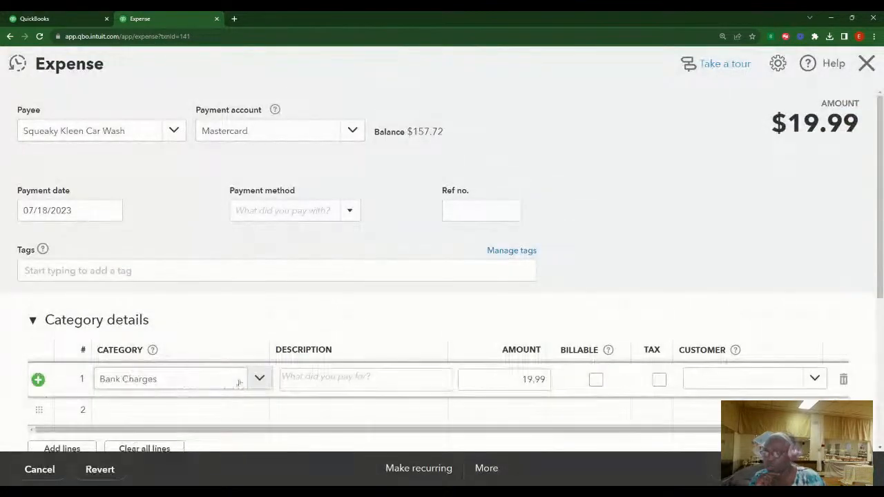
{"action": "left_click", "coordinate": [259, 385]}
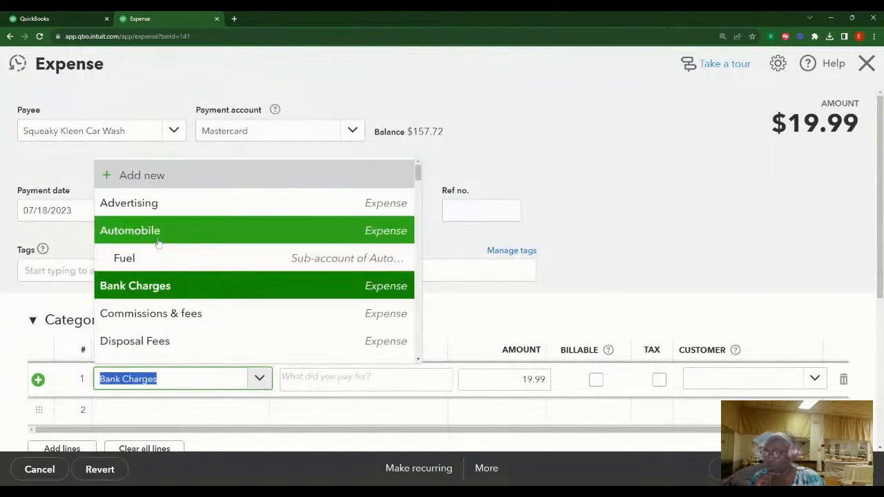
{"action": "left_click", "coordinate": [159, 234]}
{"action": "key", "text": "Escape"}
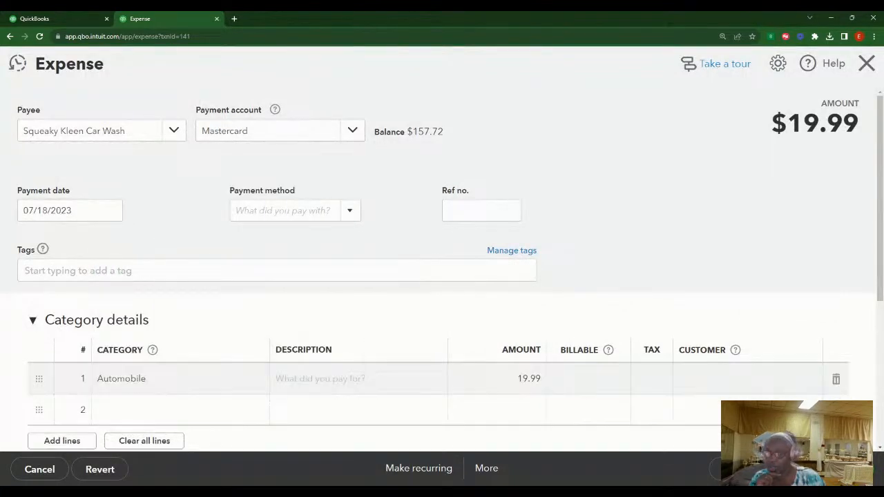
{"action": "key", "text": "ctrl+alt+d"}
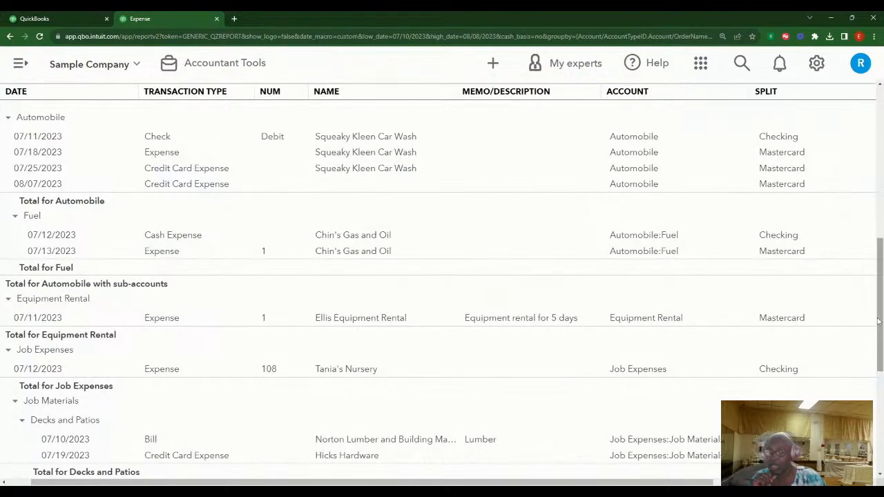
Group the Transaction Report by Name and rerun it
{"action": "left_click_drag", "start_coordinate": [882, 330], "coordinate": [881, 235]}
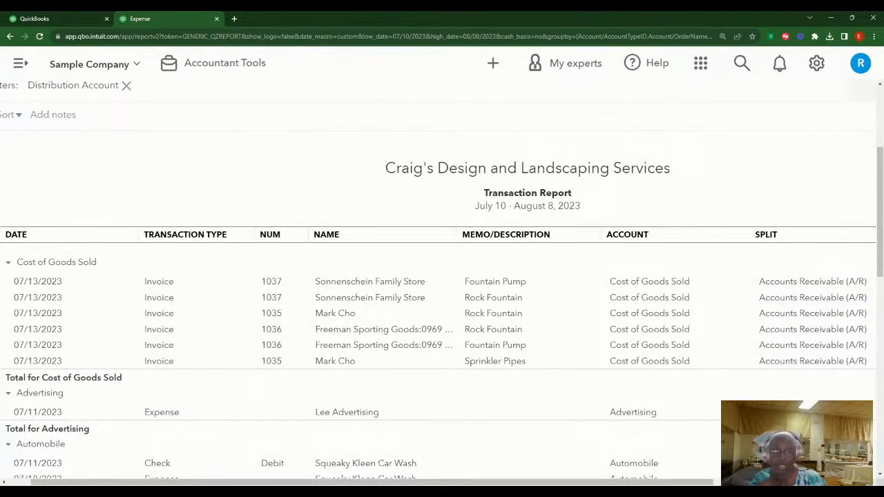
{"action": "left_click_drag", "start_coordinate": [882, 235], "coordinate": [882, 187]}
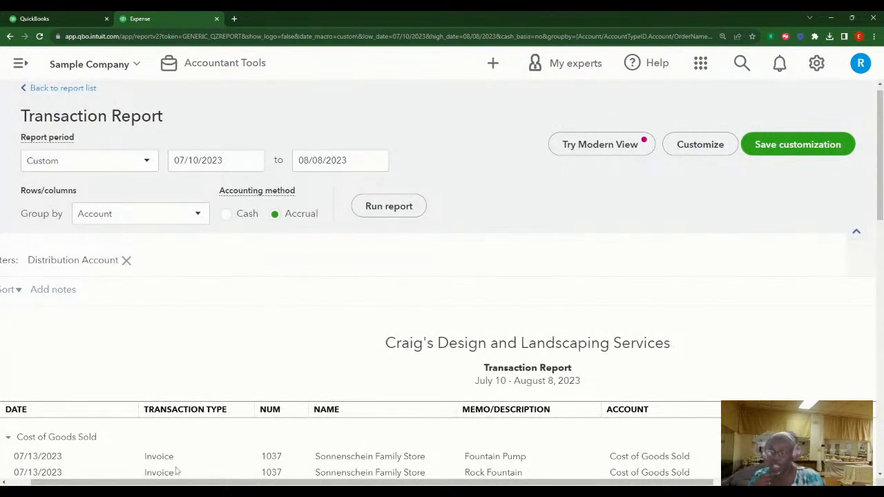
{"action": "scroll", "coordinate": [213, 443], "scroll_direction": "down", "scroll_amount": 5}
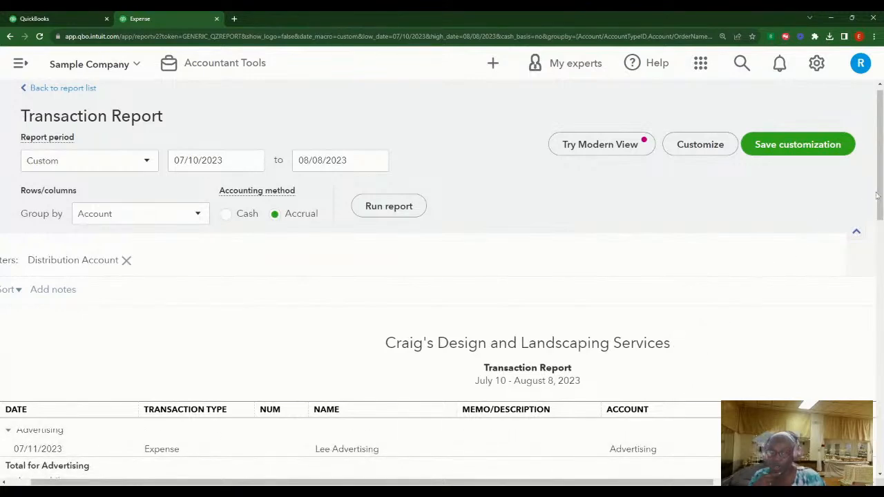
{"action": "mouse_move", "coordinate": [880, 195]}
{"action": "left_mouse_down"}
{"action": "mouse_move", "coordinate": [880, 292]}
{"action": "mouse_move", "coordinate": [872, 186]}
{"action": "left_mouse_up"}
{"action": "left_click", "coordinate": [197, 223]}
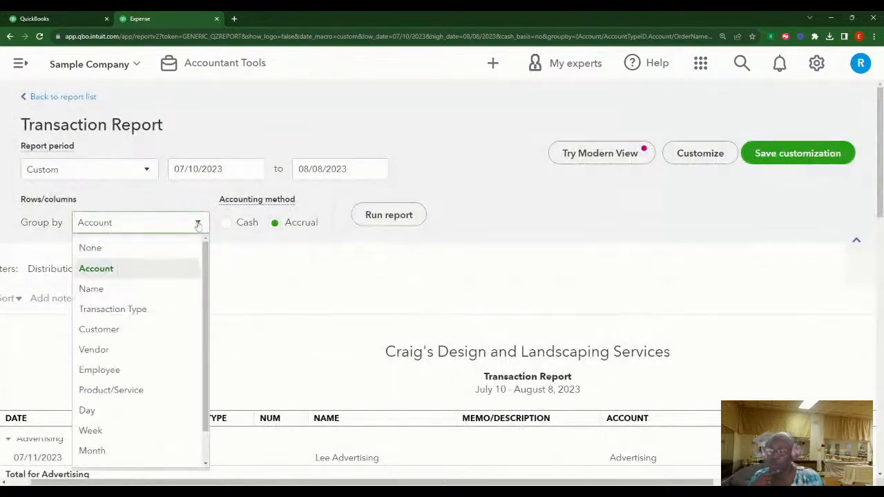
{"action": "left_click", "coordinate": [130, 295]}
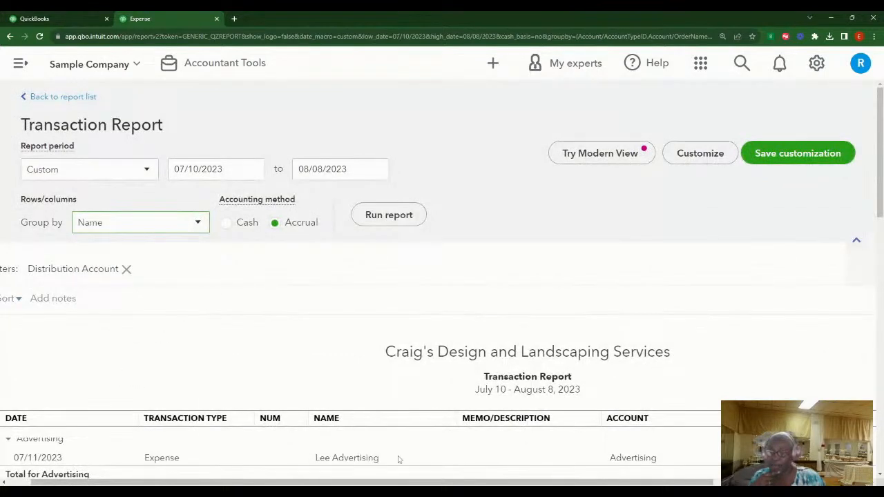
{"action": "left_click", "coordinate": [389, 215]}
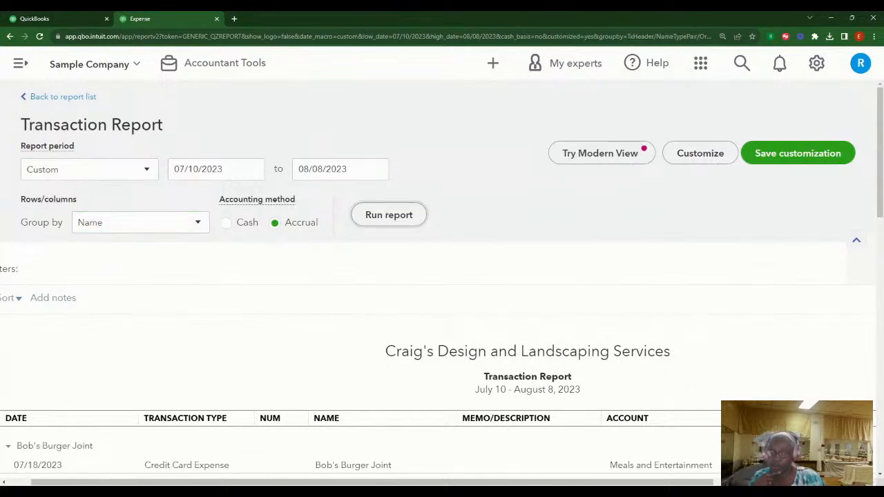
Examine the name groups in the Transaction Report, including their accounts, splits, amounts and balances, down to the grand total
{"action": "scroll", "coordinate": [877, 238], "scroll_direction": "down", "scroll_amount": 3}
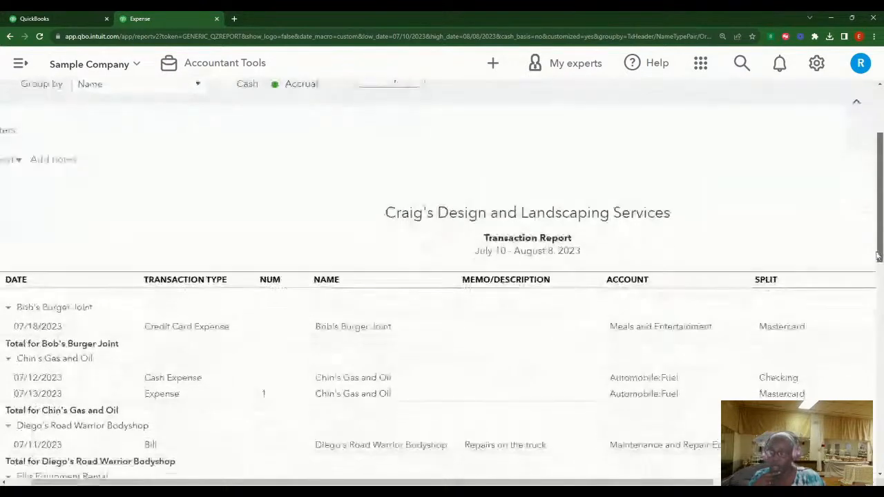
{"action": "scroll", "coordinate": [877, 268], "scroll_direction": "down", "scroll_amount": 3}
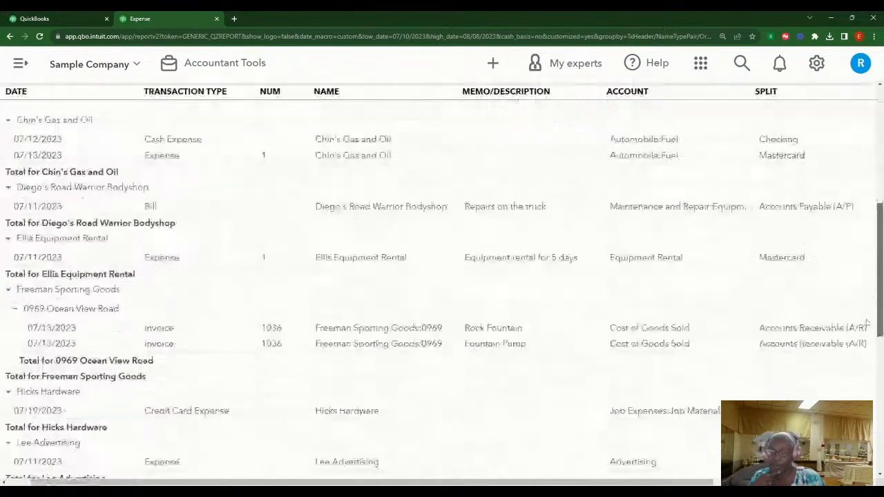
{"action": "scroll", "coordinate": [105, 327], "scroll_direction": "up", "scroll_amount": 5}
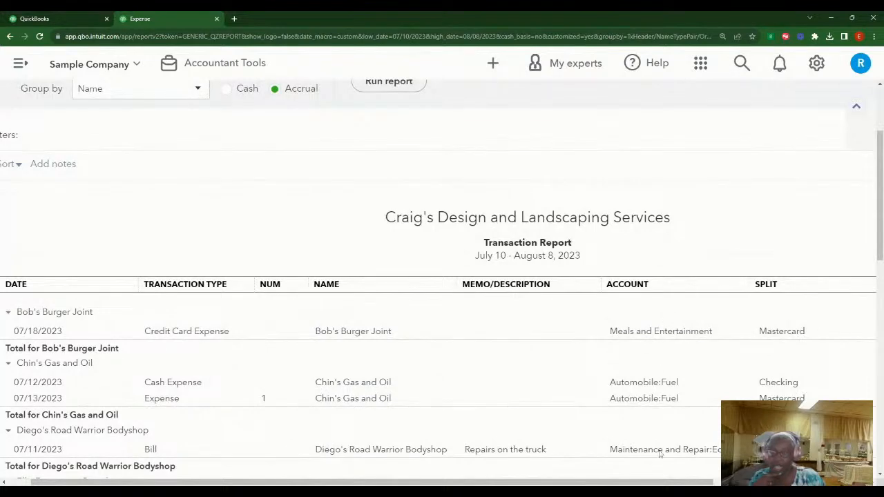
{"action": "left_click_drag", "start_coordinate": [662, 483], "coordinate": [817, 483]}
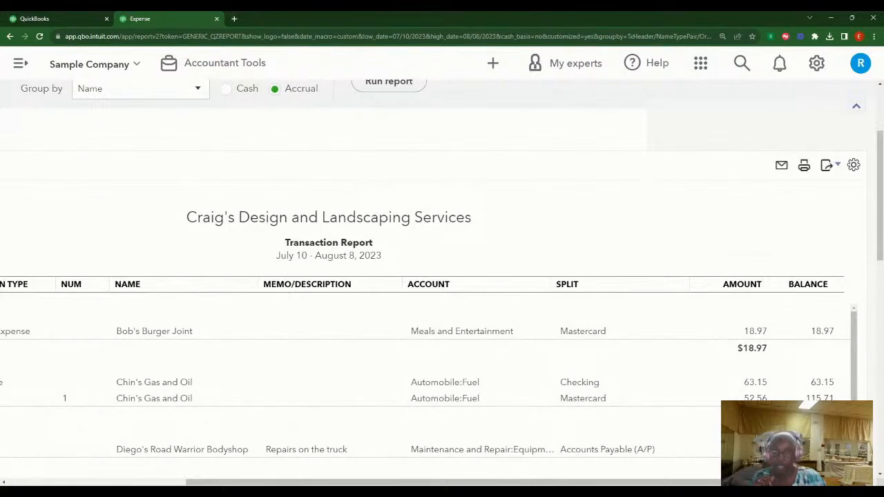
{"action": "left_click_drag", "start_coordinate": [881, 236], "coordinate": [880, 437]}
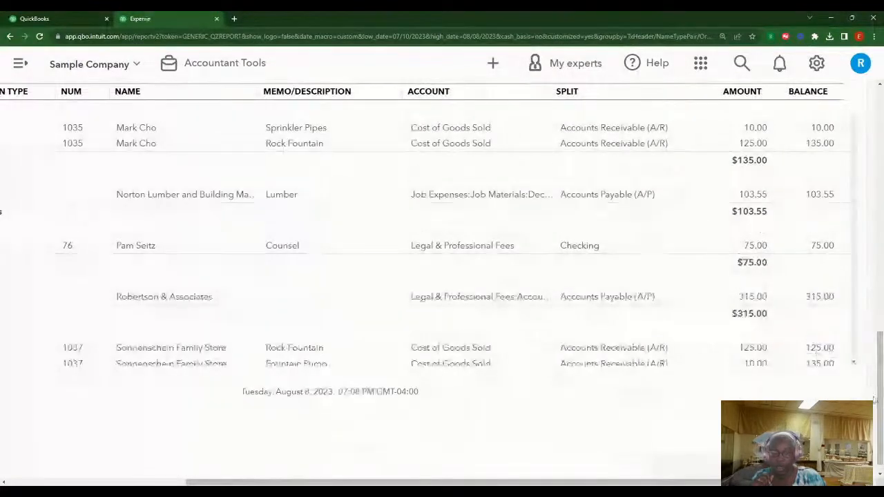
{"action": "scroll", "coordinate": [804, 379], "scroll_direction": "down", "scroll_amount": 1}
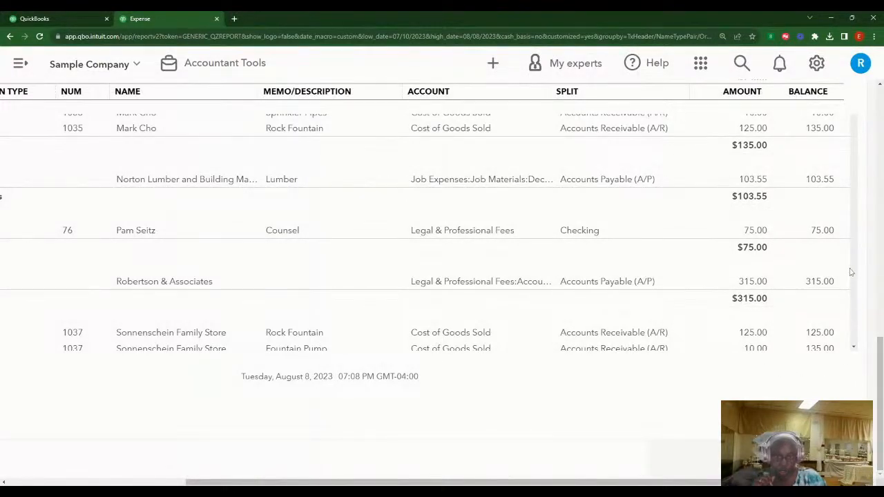
{"action": "left_click", "coordinate": [854, 349]}
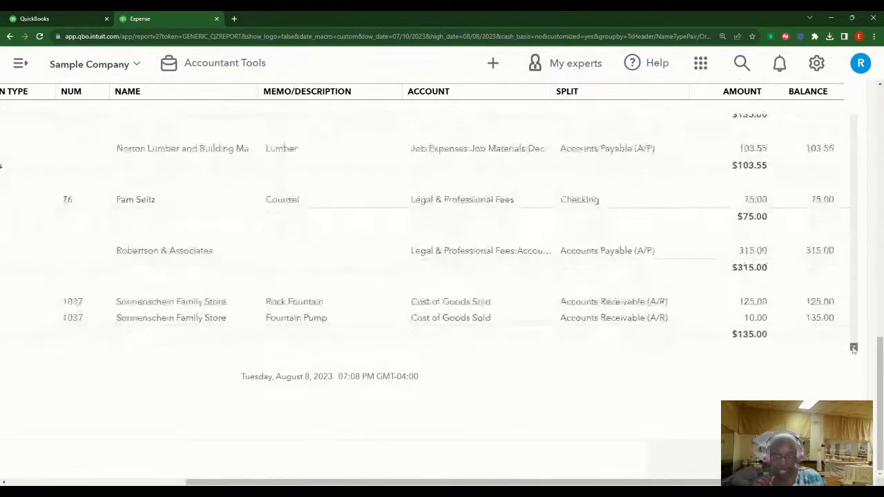
{"action": "scroll", "coordinate": [854, 349], "scroll_direction": "down", "scroll_amount": 5}
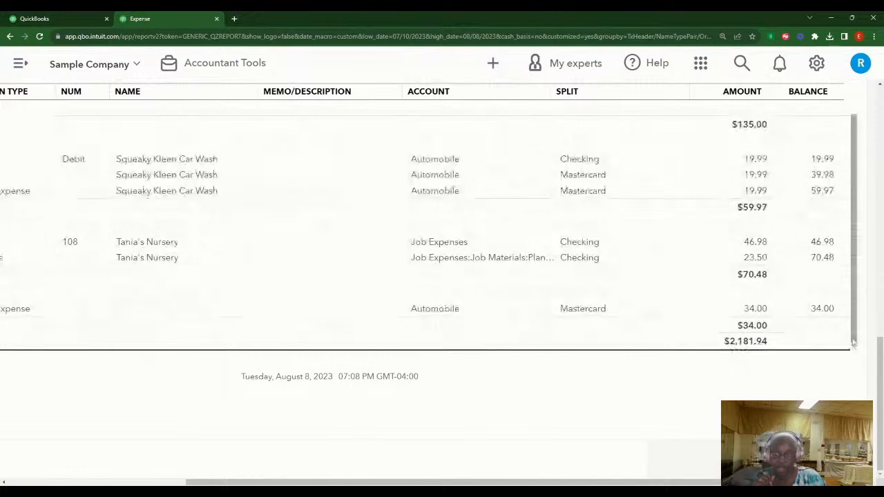
{"action": "scroll", "coordinate": [854, 319], "scroll_direction": "up", "scroll_amount": 1}
{"action": "scroll", "coordinate": [854, 319], "scroll_direction": "up", "scroll_amount": 5}
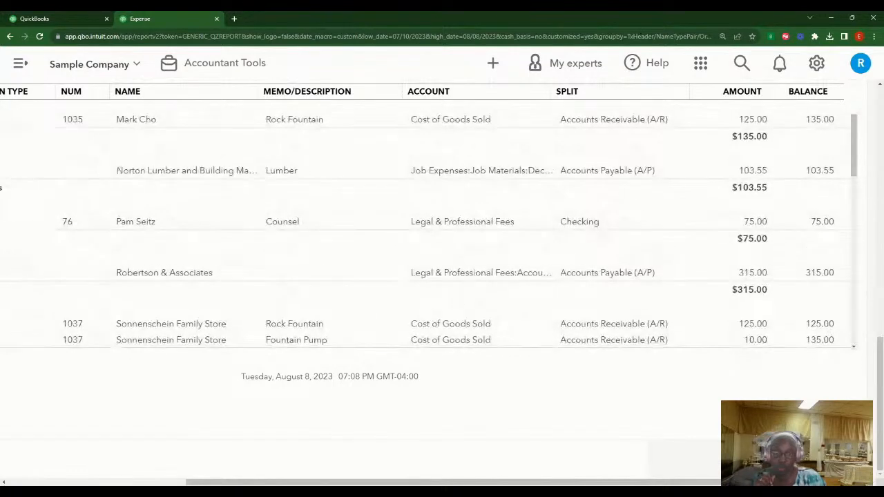
{"action": "scroll", "coordinate": [442, 276], "scroll_direction": "up", "scroll_amount": 5}
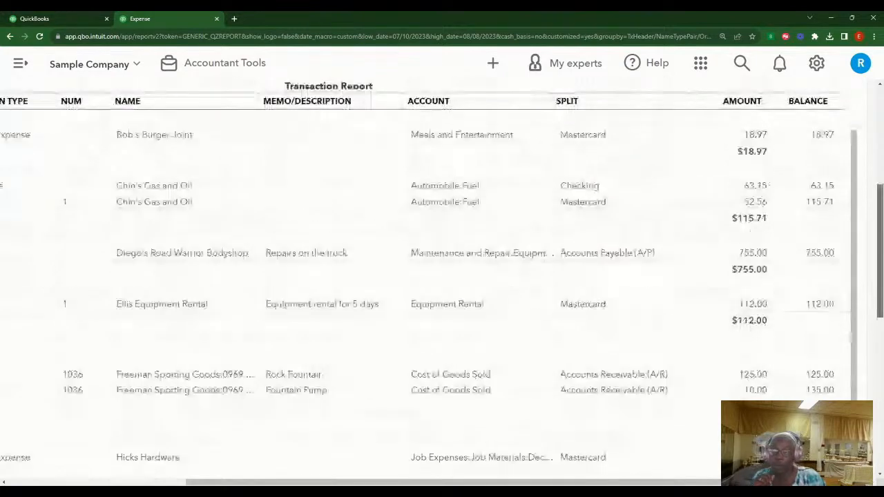
{"action": "scroll", "coordinate": [442, 276], "scroll_direction": "up", "scroll_amount": 4}
{"action": "scroll", "coordinate": [442, 277], "scroll_direction": "up", "scroll_amount": 1}
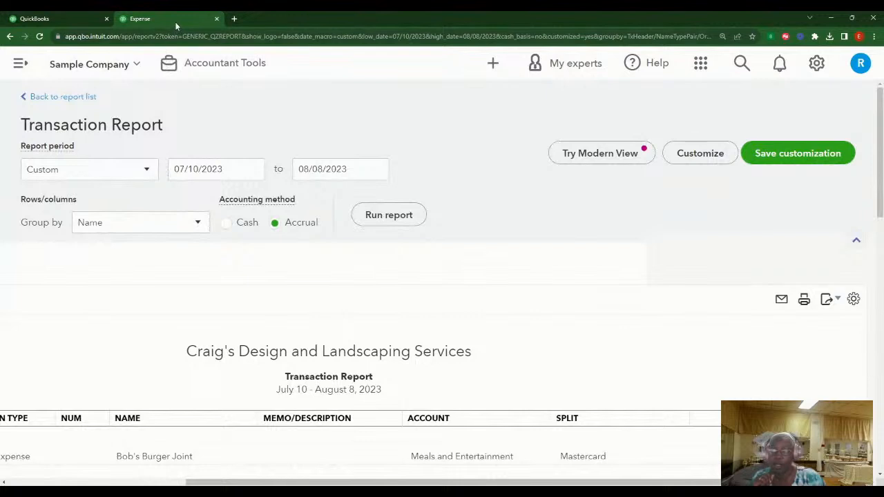
Duplicate the Transaction Report browser tab and open the dashboard's business overview in the copy
{"action": "right_click", "coordinate": [176, 25]}
{"action": "left_click", "coordinate": [223, 92]}
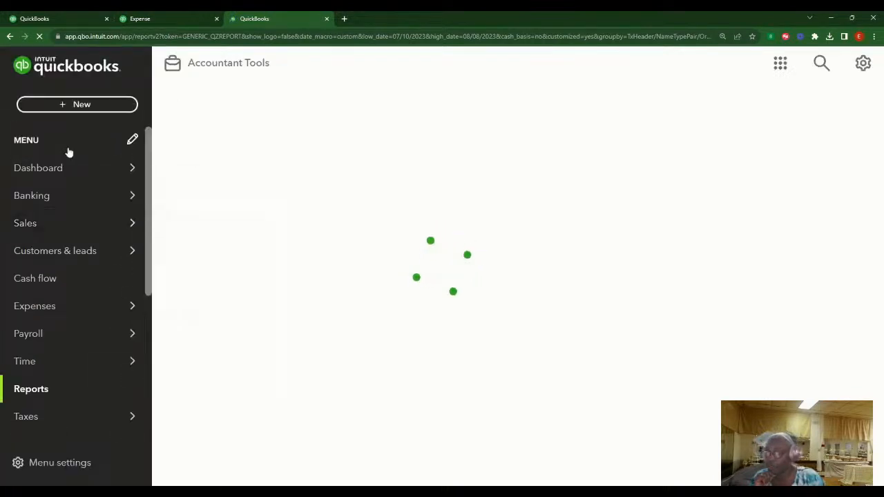
{"action": "mouse_move", "coordinate": [63, 169]}
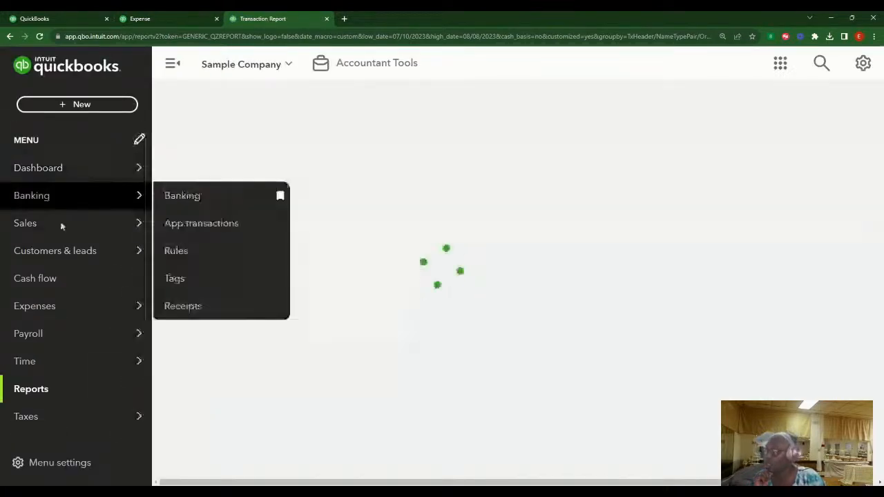
{"action": "mouse_move", "coordinate": [40, 192]}
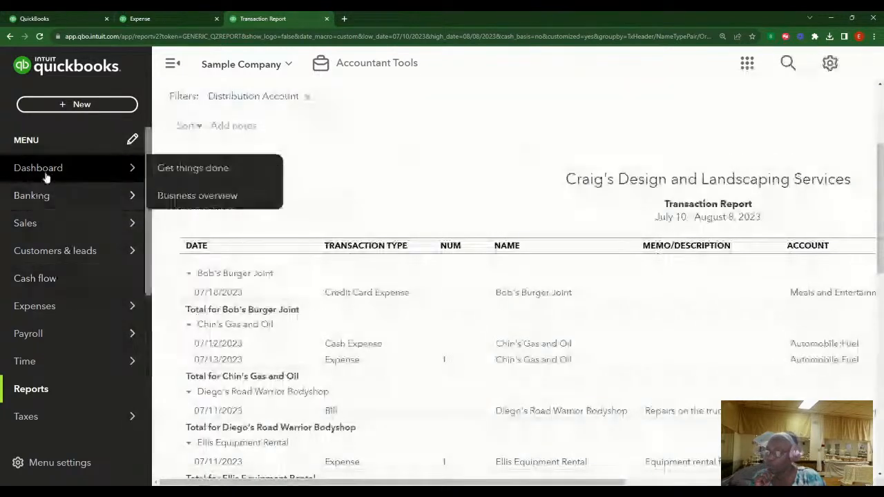
{"action": "left_click", "coordinate": [217, 197]}
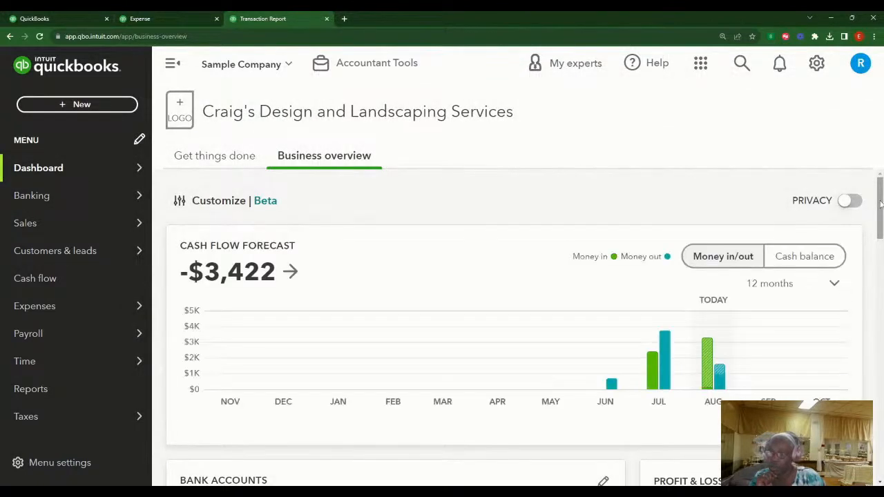
Open the drilldown report from the dashboard's Expenses chart for the last 30 days and switch it to classic view
{"action": "left_click_drag", "start_coordinate": [880, 203], "coordinate": [881, 339]}
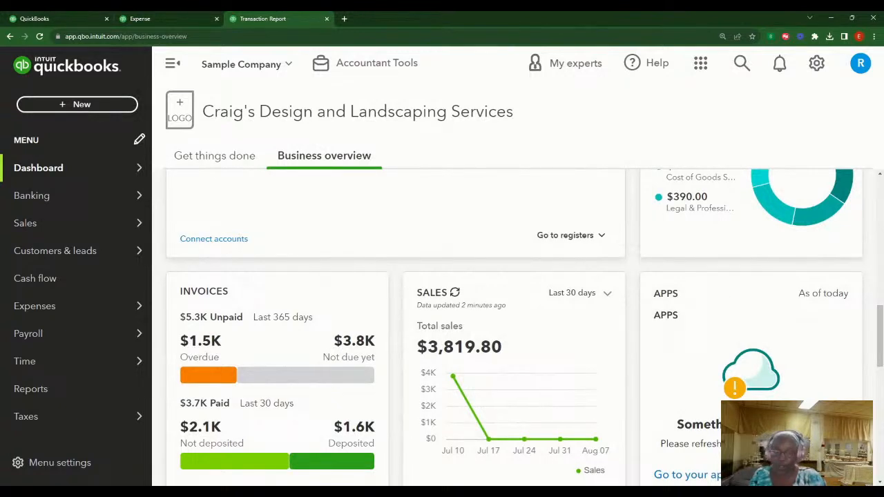
{"action": "scroll", "coordinate": [881, 307], "scroll_direction": "up", "scroll_amount": 2}
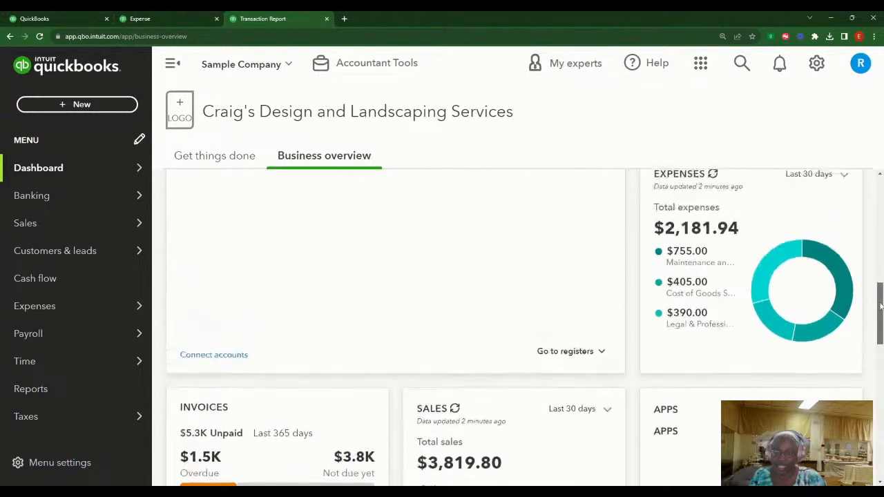
{"action": "scroll", "coordinate": [881, 308], "scroll_direction": "up", "scroll_amount": 1}
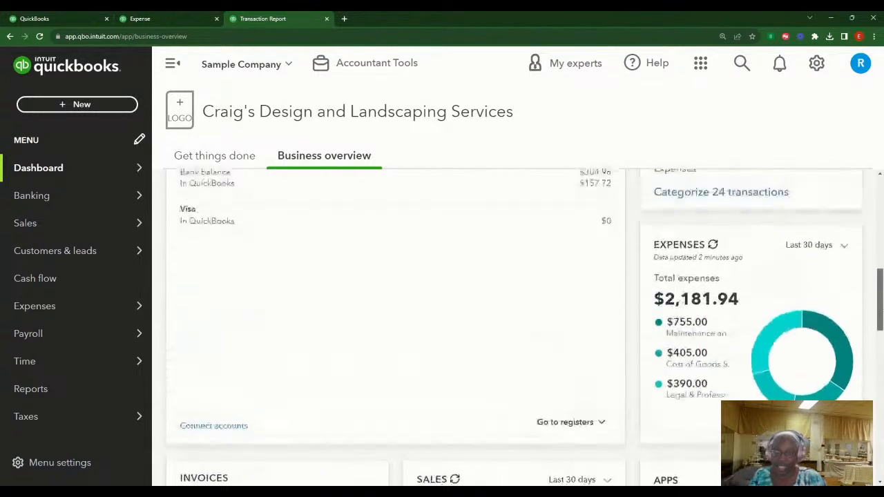
{"action": "left_click", "coordinate": [783, 338]}
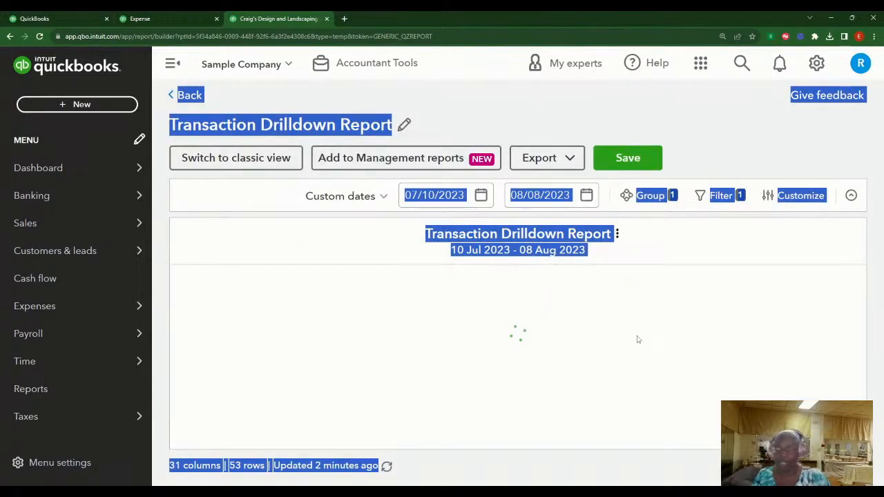
{"action": "left_click", "coordinate": [253, 165]}
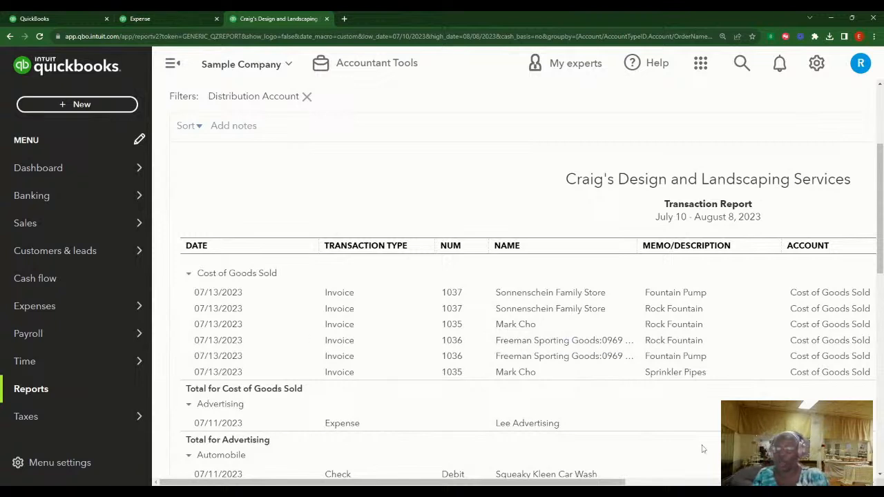
Leave the Transaction Report and open the list of standard reports
{"action": "scroll", "coordinate": [99, 322], "scroll_direction": "down", "scroll_amount": 3}
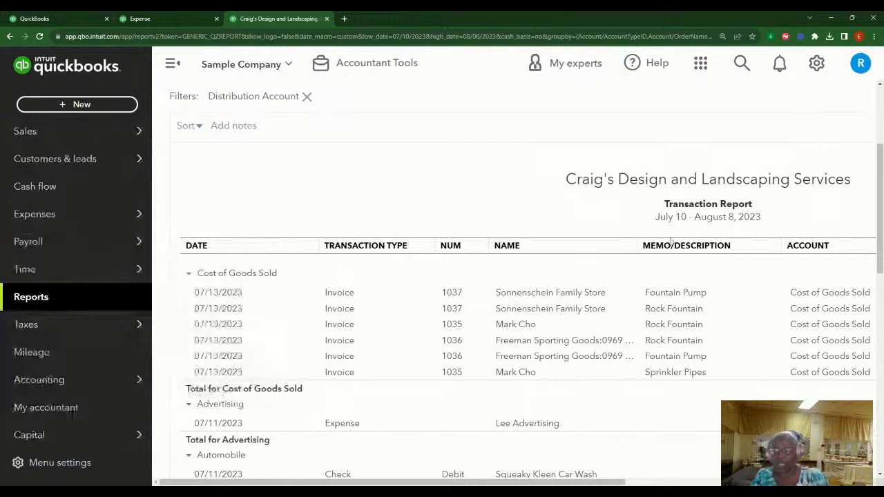
{"action": "scroll", "coordinate": [670, 243], "scroll_direction": "up", "scroll_amount": 1}
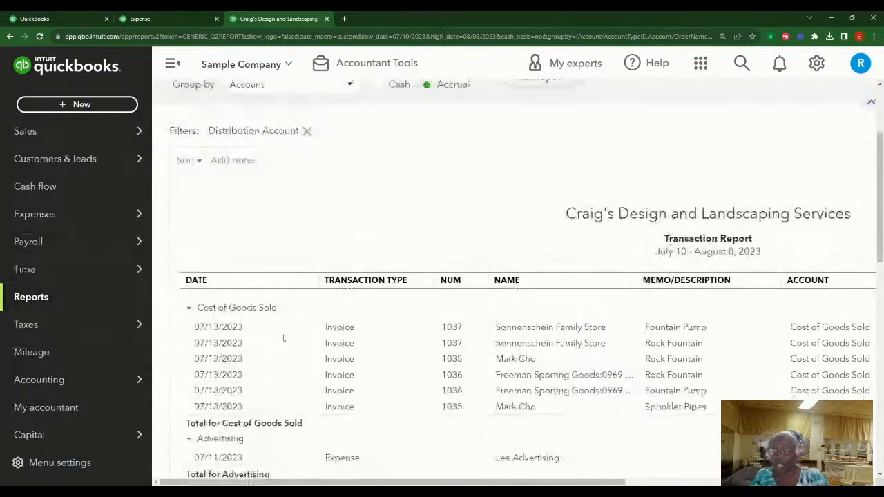
{"action": "left_click", "coordinate": [33, 304]}
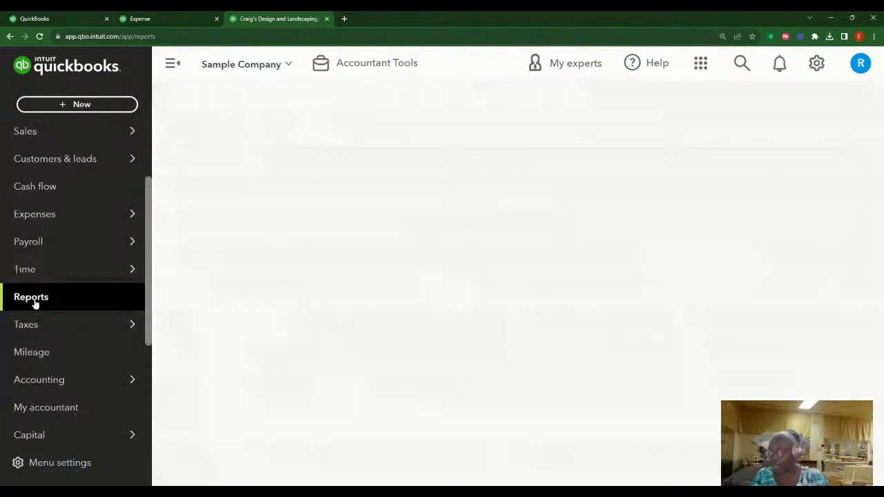
{"action": "mouse_move", "coordinate": [103, 322]}
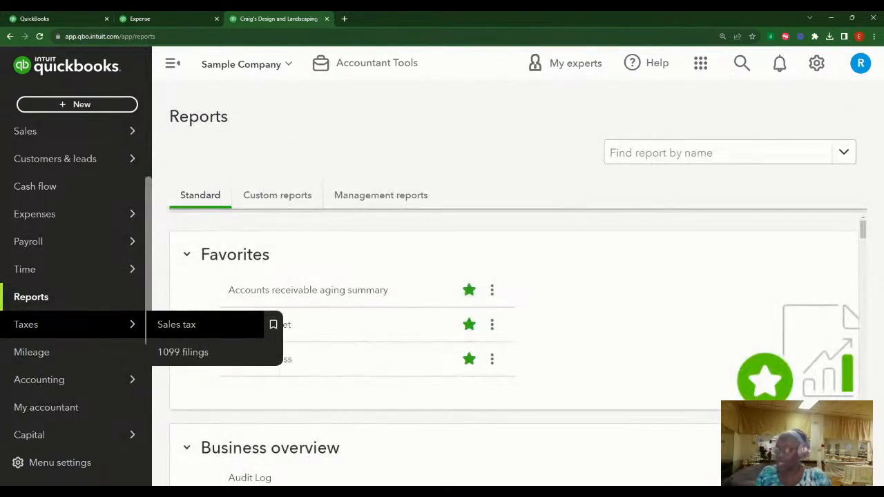
Look over the standard reports and open the list of reports that can be found by name
{"action": "scroll", "coordinate": [468, 348], "scroll_direction": "down", "scroll_amount": 2}
{"action": "scroll", "coordinate": [468, 348], "scroll_direction": "up", "scroll_amount": 2}
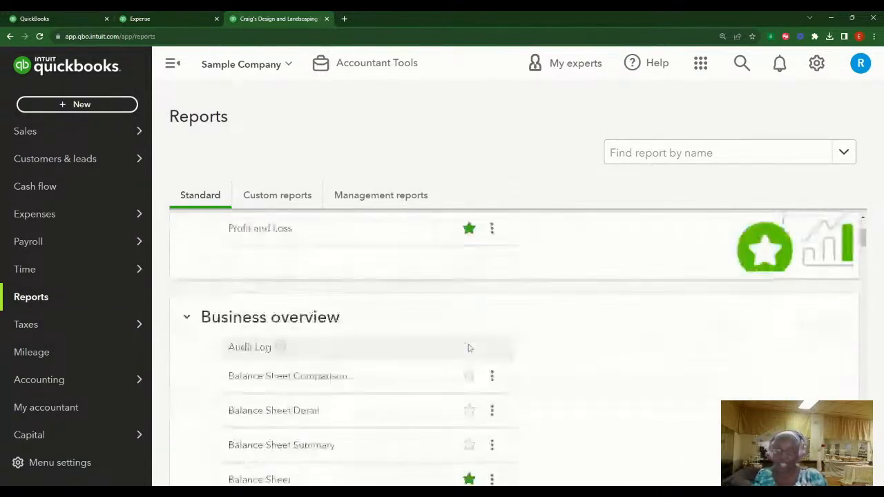
{"action": "left_click", "coordinate": [667, 154]}
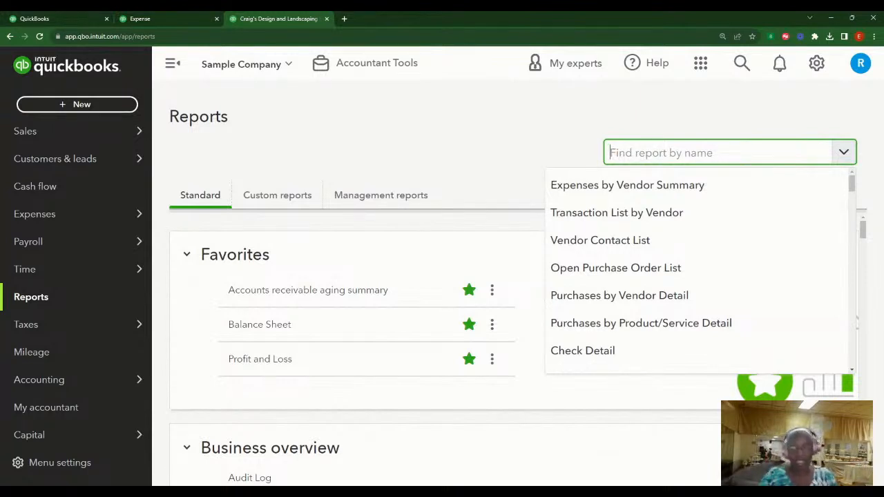
Return to the dashboard's business overview and locate the Expenses chart
{"action": "mouse_move", "coordinate": [78, 164]}
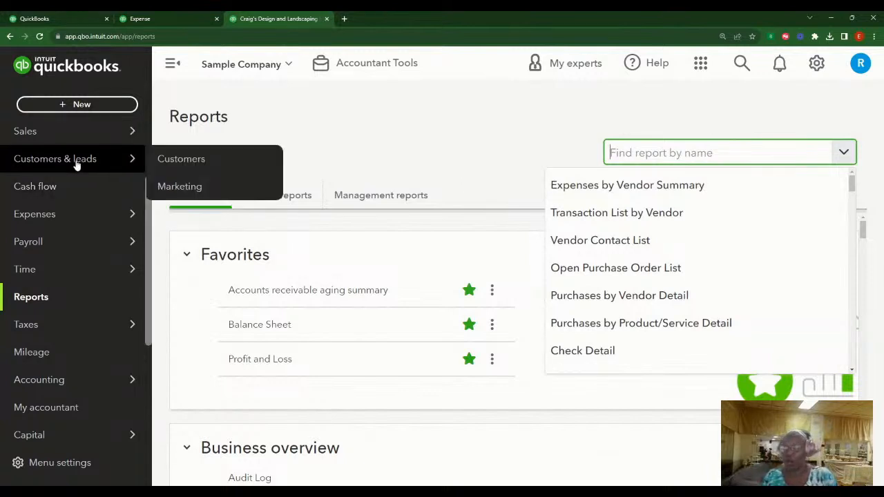
{"action": "scroll", "coordinate": [69, 217], "scroll_direction": "up", "scroll_amount": 3}
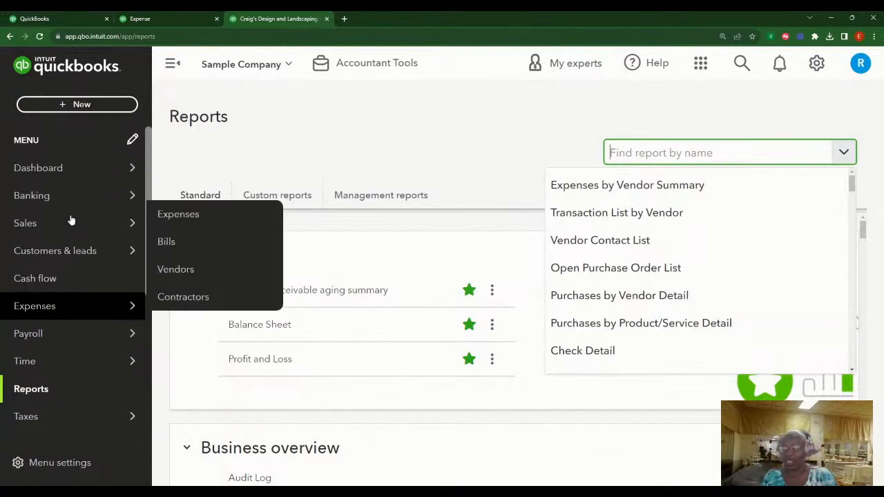
{"action": "mouse_move", "coordinate": [55, 200]}
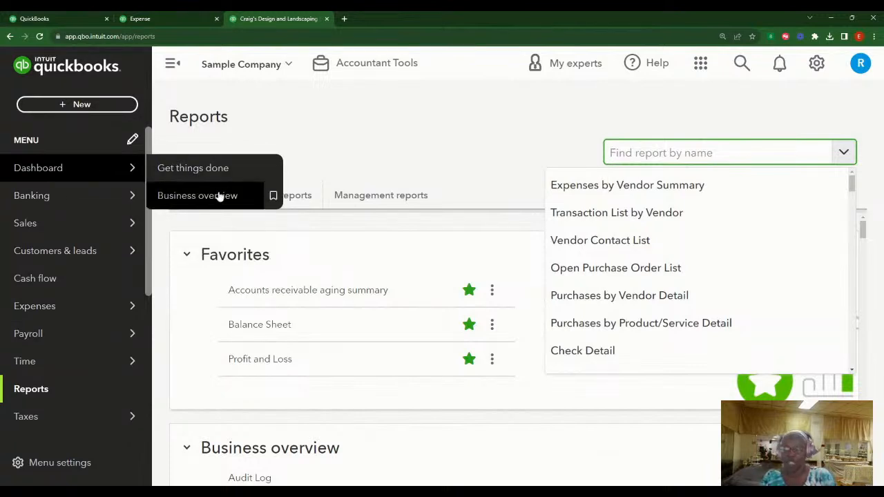
{"action": "left_click", "coordinate": [217, 198]}
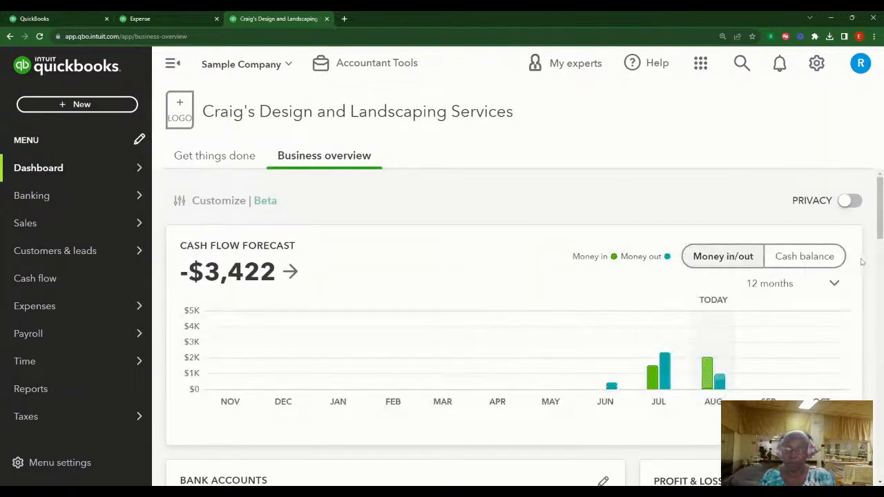
{"action": "scroll", "coordinate": [690, 332], "scroll_direction": "down", "scroll_amount": 6}
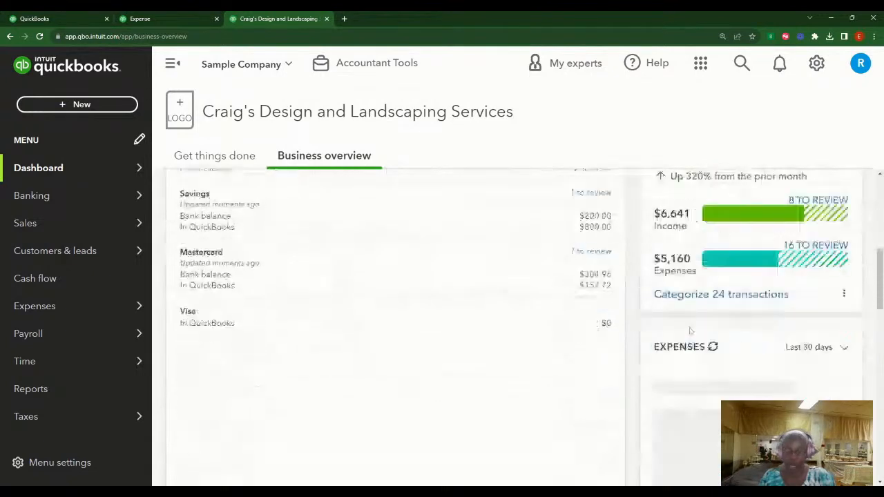